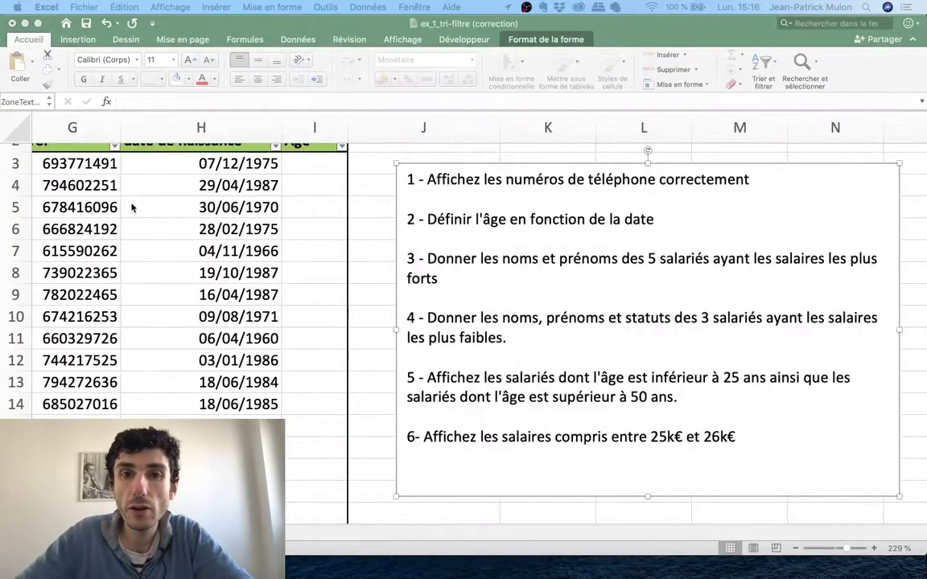
# Select cell G3, the first phone number in the Tel column
pyautogui.scroll(2, 281, 327)
pyautogui.hscroll(-3, 282, 326)
pyautogui.hscroll(-2, 284, 342)
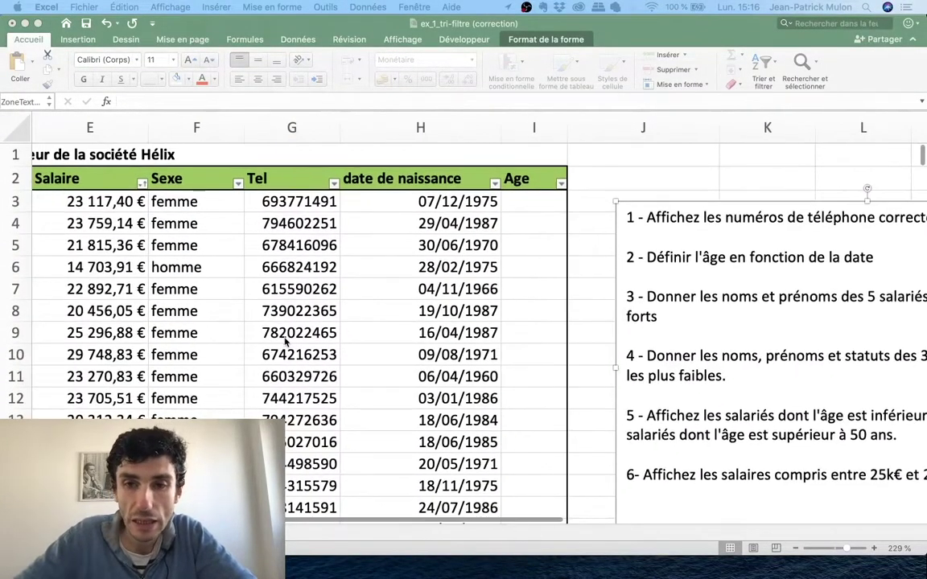
pyautogui.hscroll(2, 250, 334)
pyautogui.hscroll(-2, 250, 337)
pyautogui.hscroll(-2, 249, 337)
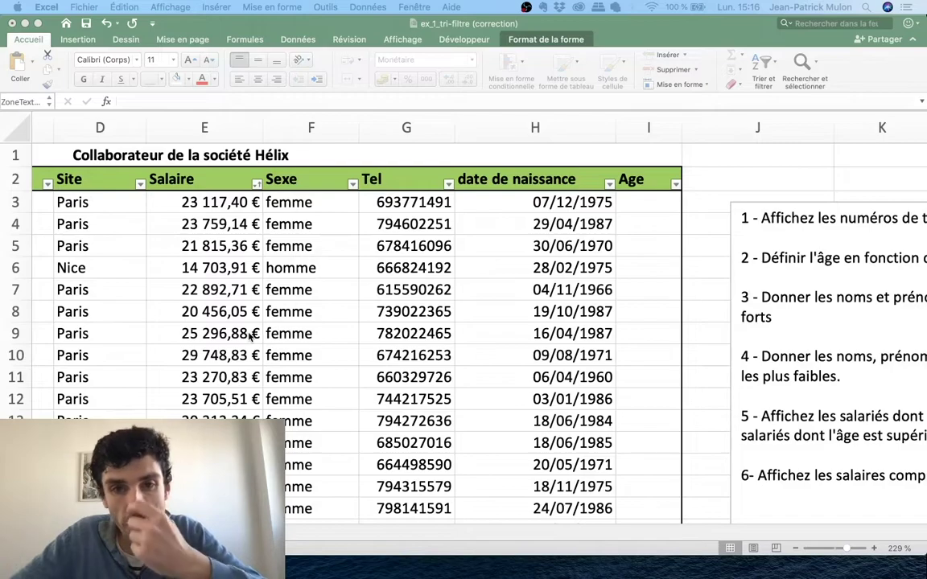
pyautogui.hscroll(2, 250, 334)
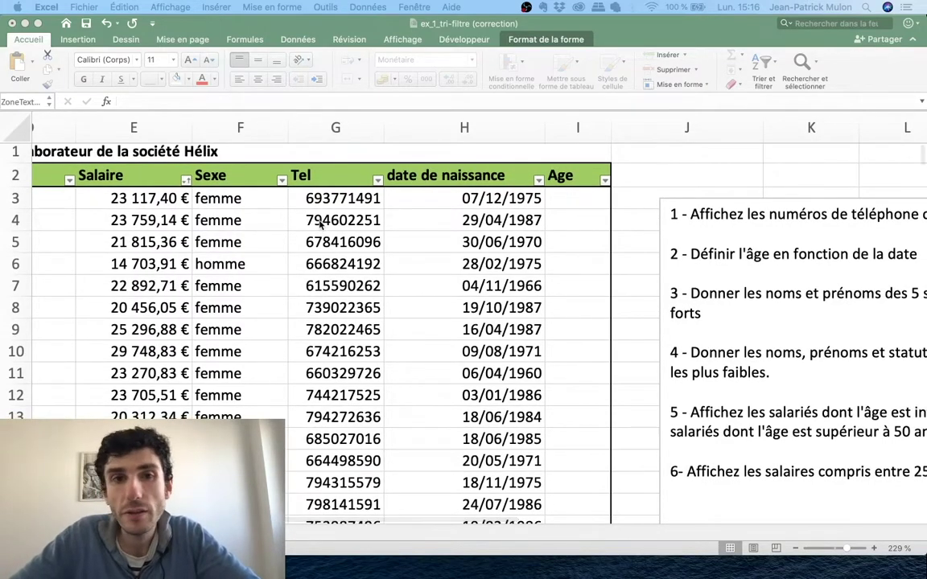
pyautogui.click(322, 200)
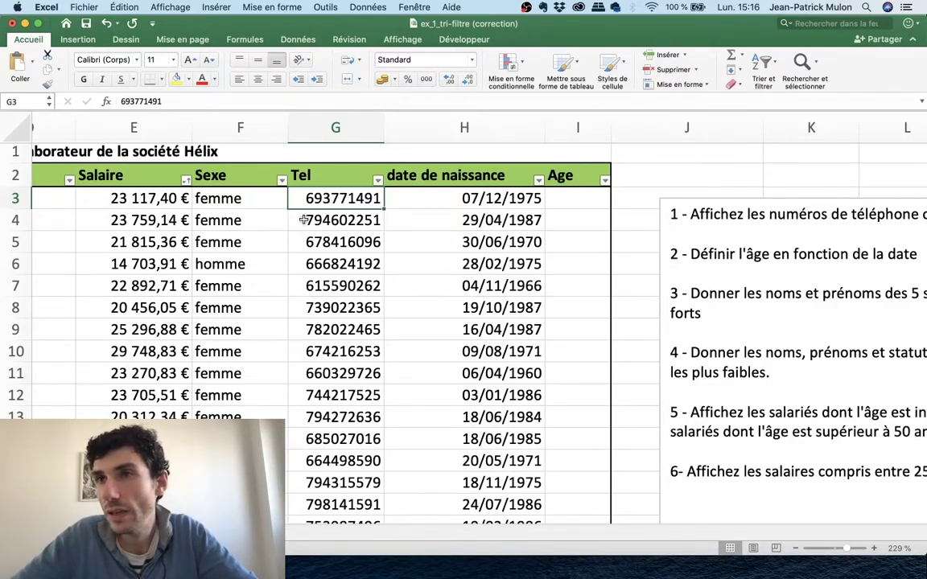
# Extend the selection from G3 to the last employee with Ctrl+Shift+Down, then return to the top
pyautogui.scroll(-3, 293, 398)
pyautogui.scroll(3, 293, 401)
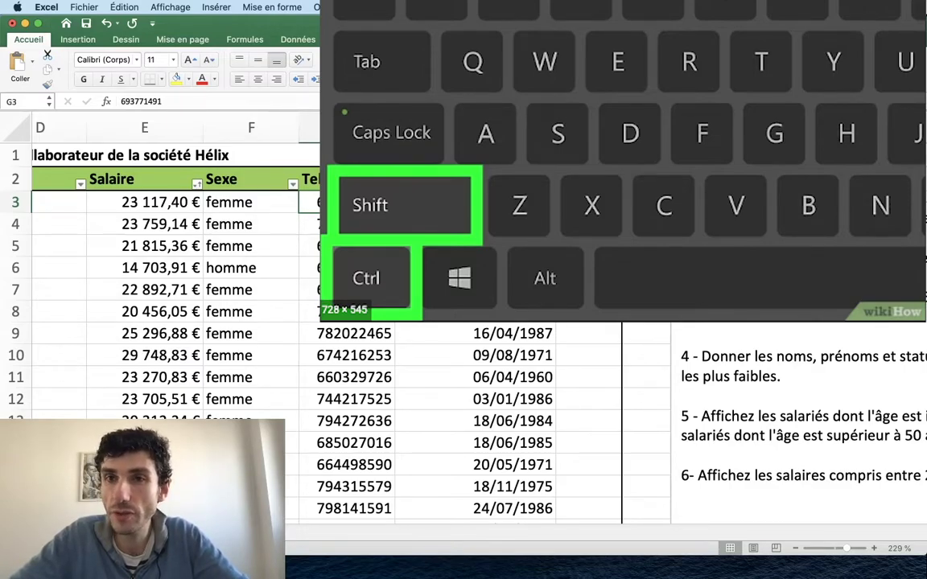
pyautogui.hotkey('ctrl', 'shift', 'Down')
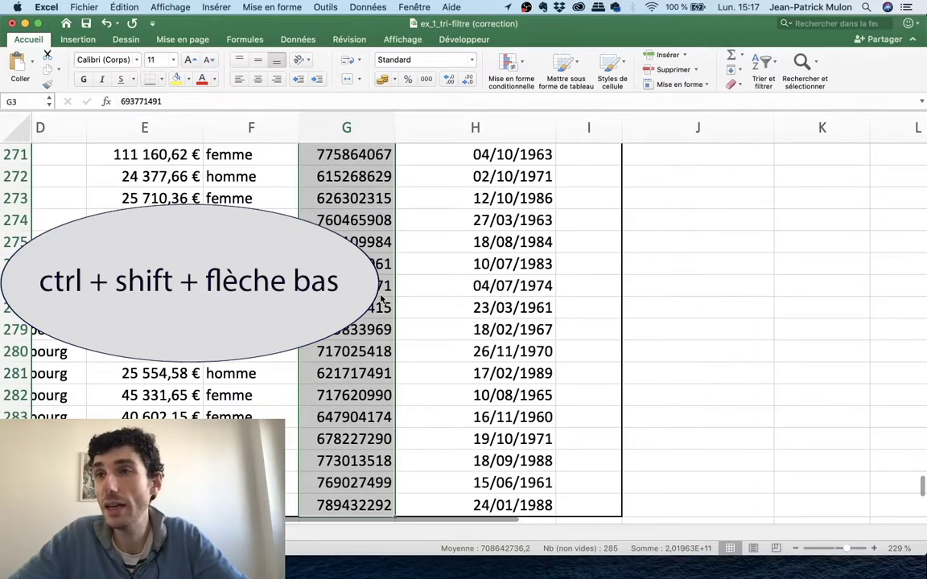
pyautogui.scroll(1, 383, 299)
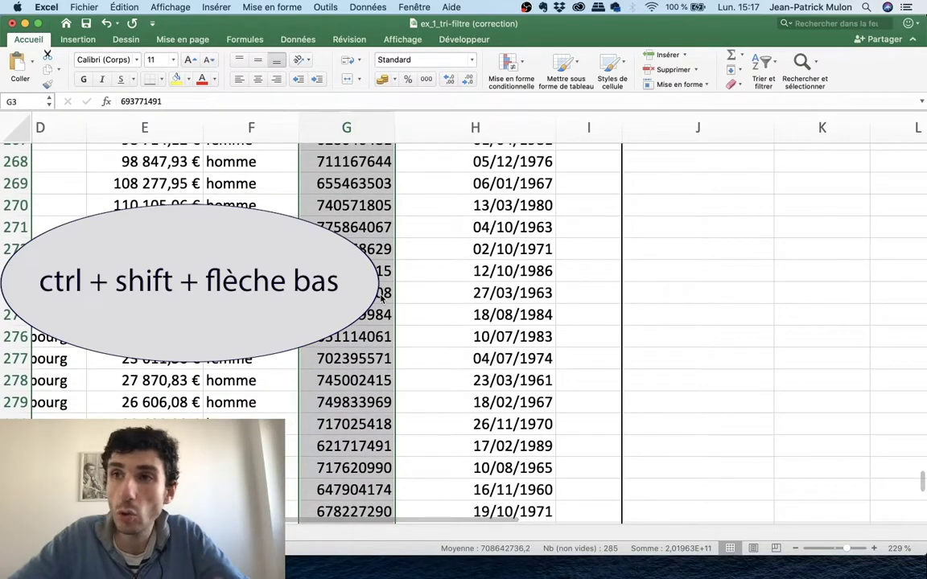
pyautogui.scroll(1, 384, 298)
pyautogui.scroll(10, 383, 298)
pyautogui.scroll(1, 383, 297)
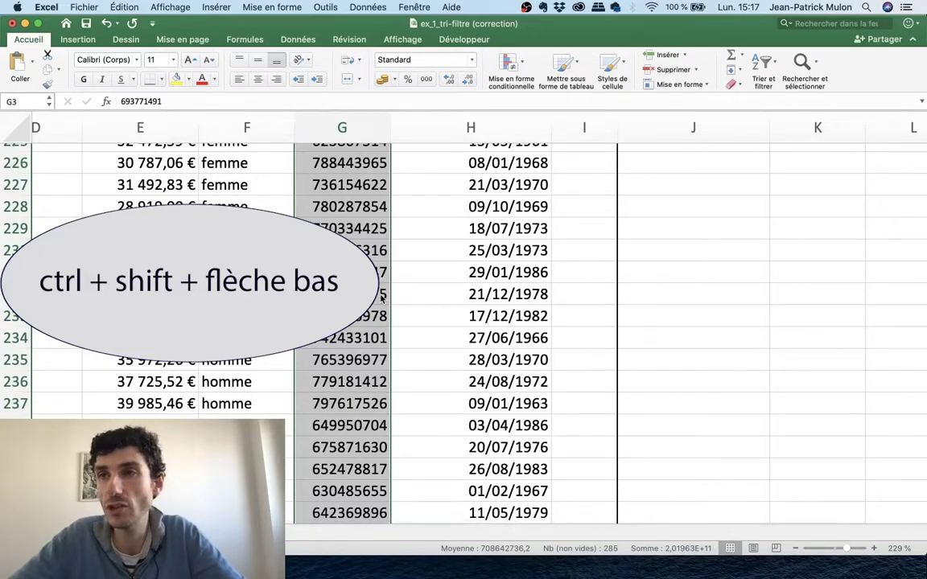
pyautogui.scroll(5, 383, 297)
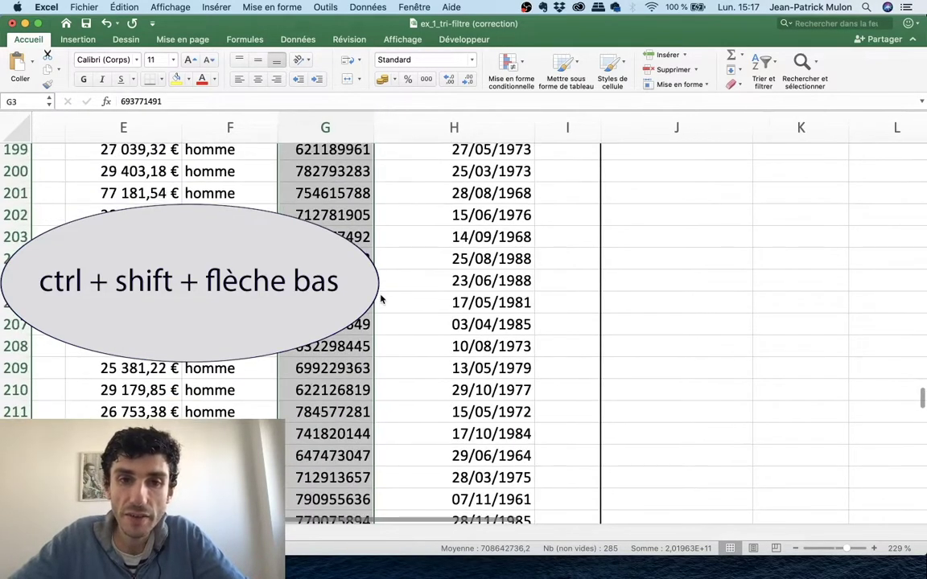
pyautogui.scroll(10, 383, 298)
pyautogui.scroll(15, 383, 298)
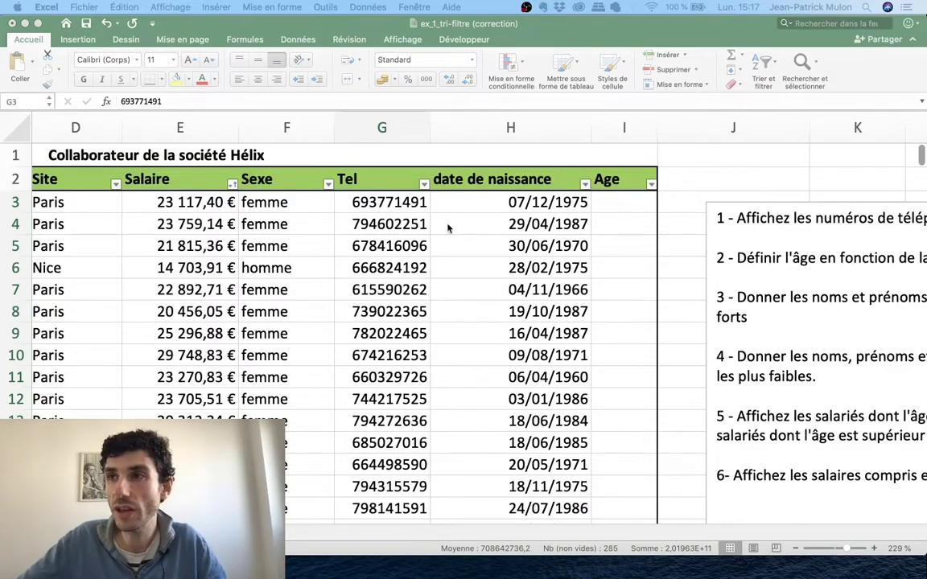
pyautogui.click(407, 202)
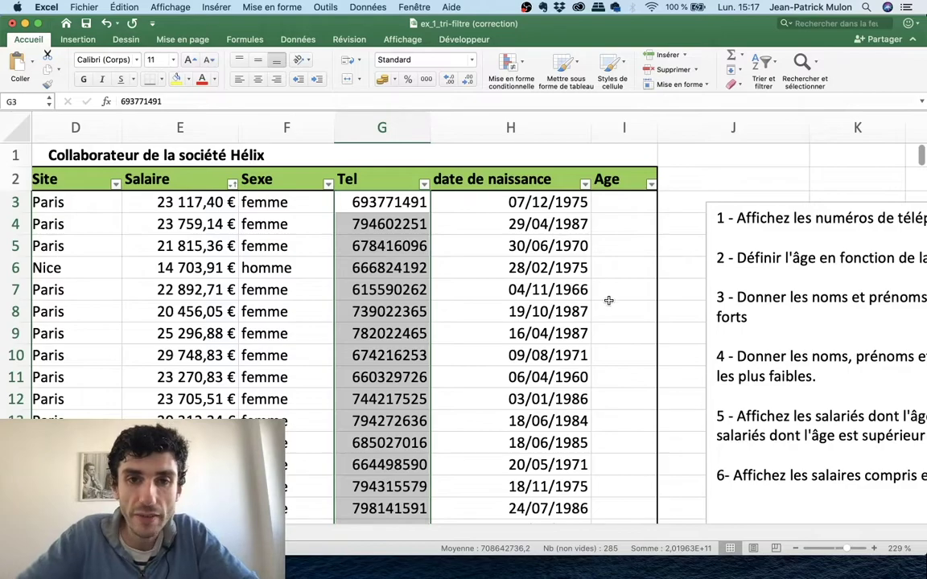
pyautogui.click(470, 62)
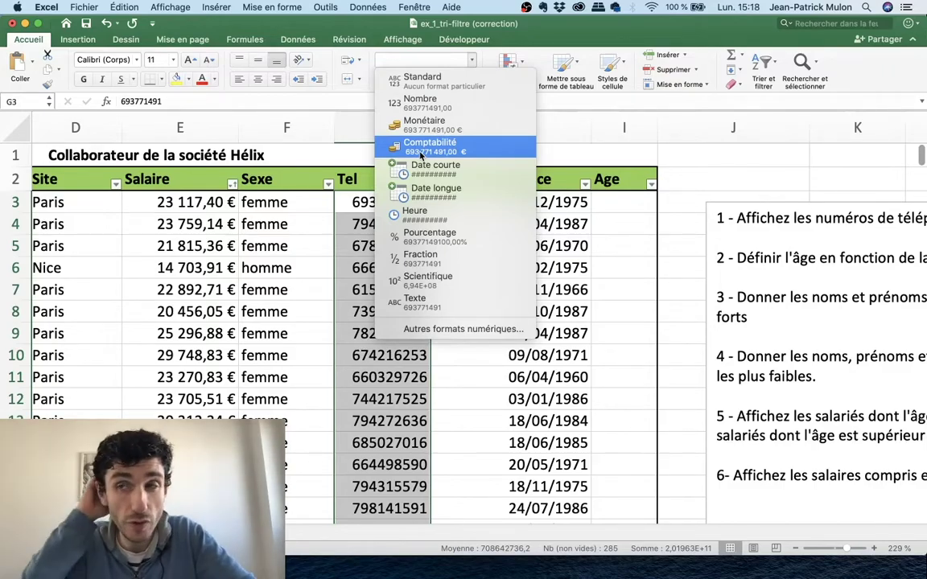
pyautogui.click(639, 271)
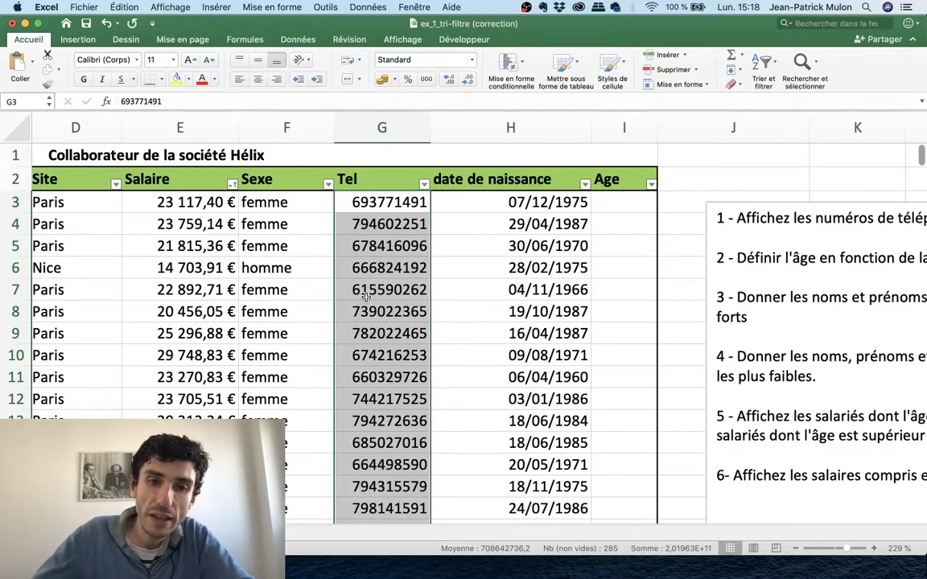
pyautogui.scroll(-2, 389, 270)
# Format the selected Tel cells as Spécial > Numéro de téléphone
pyautogui.scroll(2, 389, 270)
pyautogui.rightClick(394, 267)
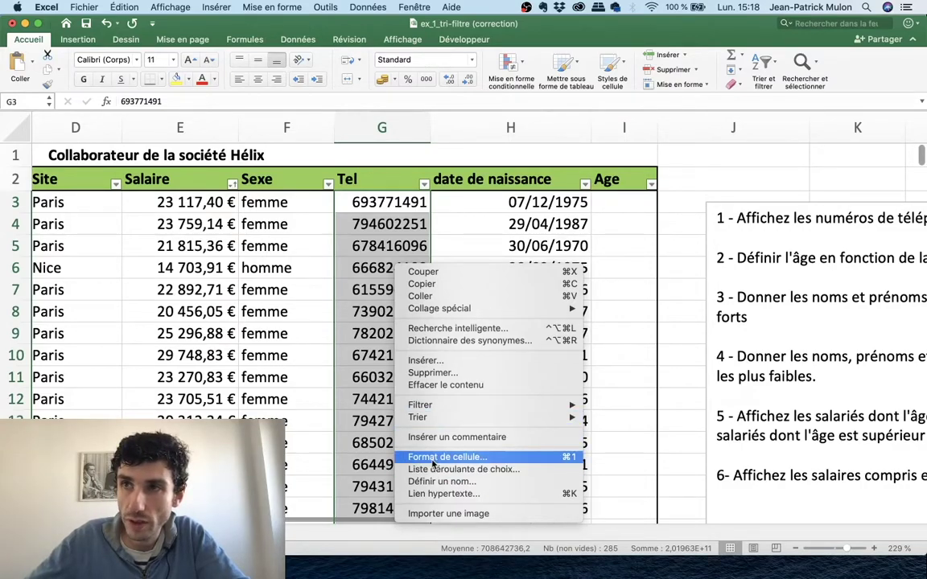
pyautogui.click(433, 462)
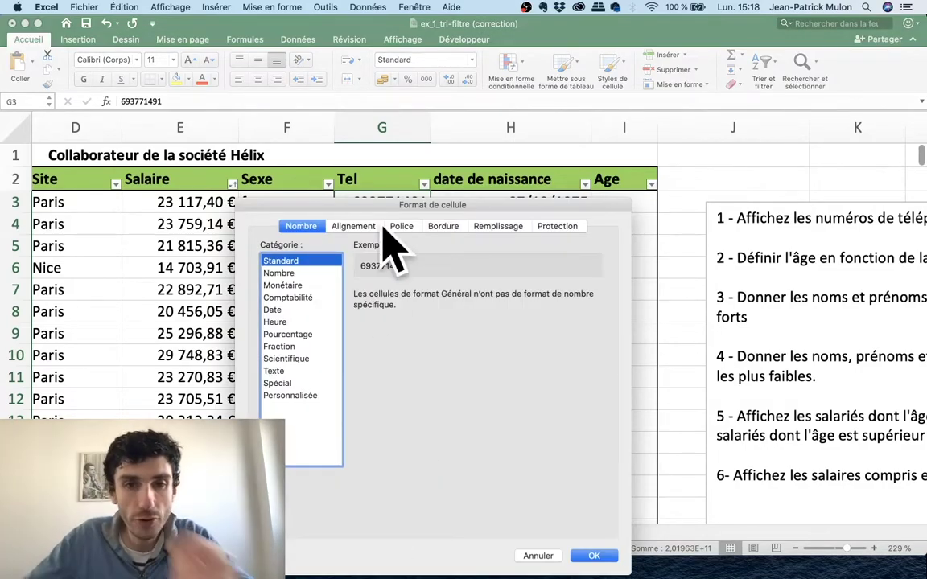
pyautogui.moveTo(387, 214); pyautogui.dragTo(536, 57)
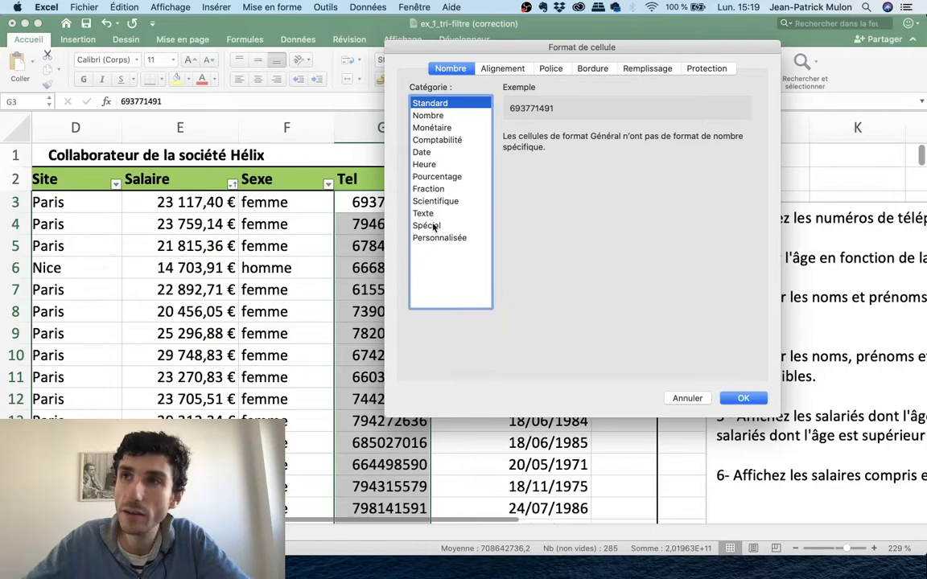
pyautogui.click(434, 226)
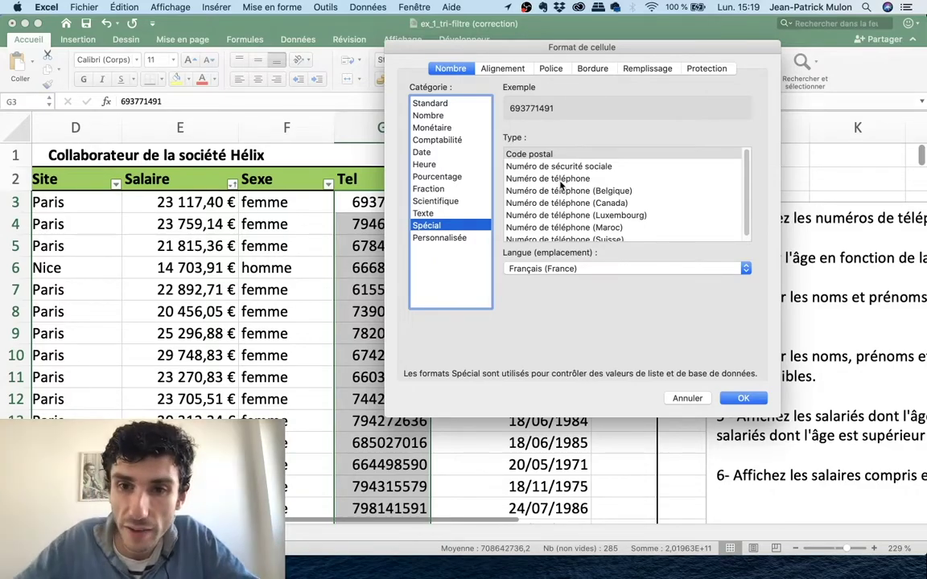
pyautogui.click(561, 183)
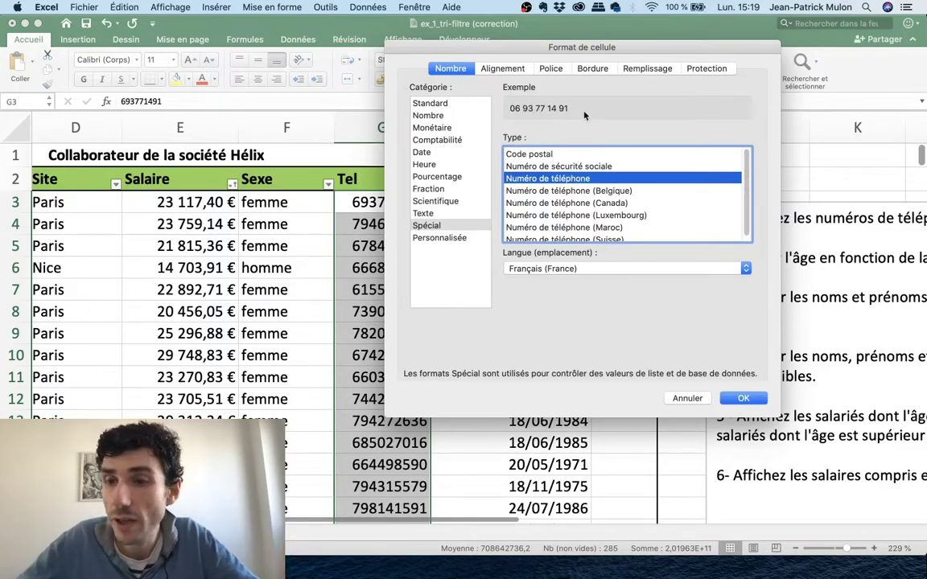
pyautogui.press('Return')
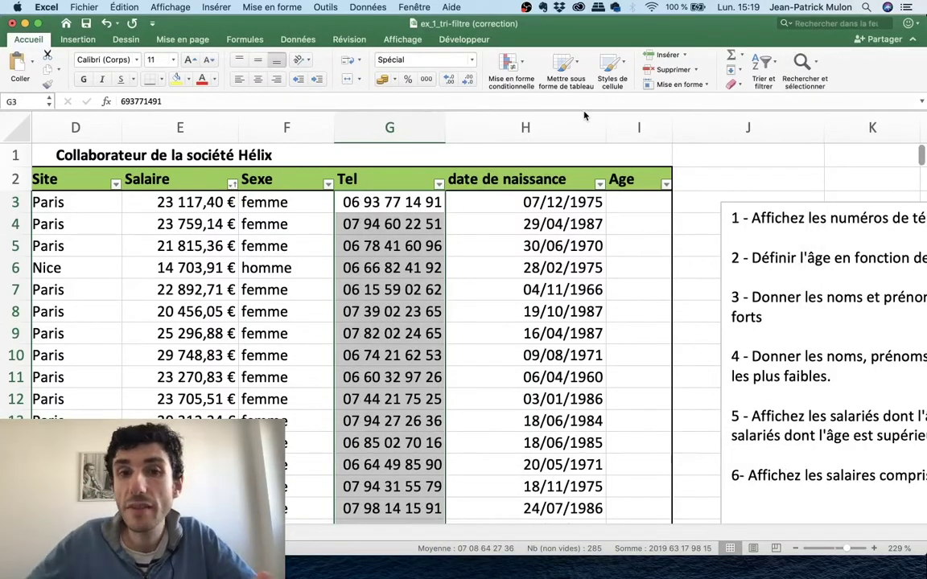
# Inspect the formatted phone number in G3 by opening it for editing
pyautogui.scroll(-2, 510, 289)
pyautogui.scroll(-3, 510, 289)
pyautogui.scroll(-2, 510, 289)
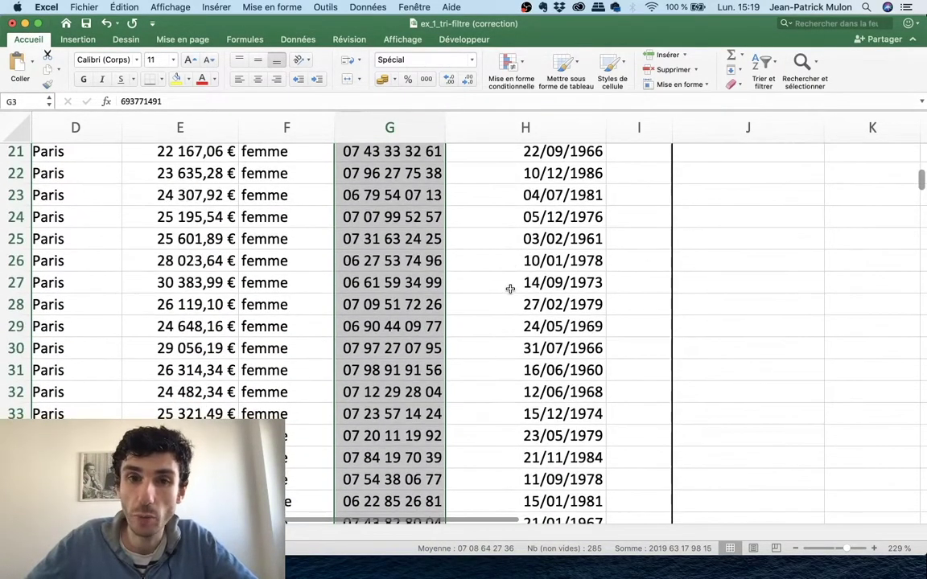
pyautogui.scroll(-4, 510, 289)
pyautogui.scroll(-5, 511, 289)
pyautogui.scroll(-5, 510, 289)
pyautogui.scroll(-3, 507, 289)
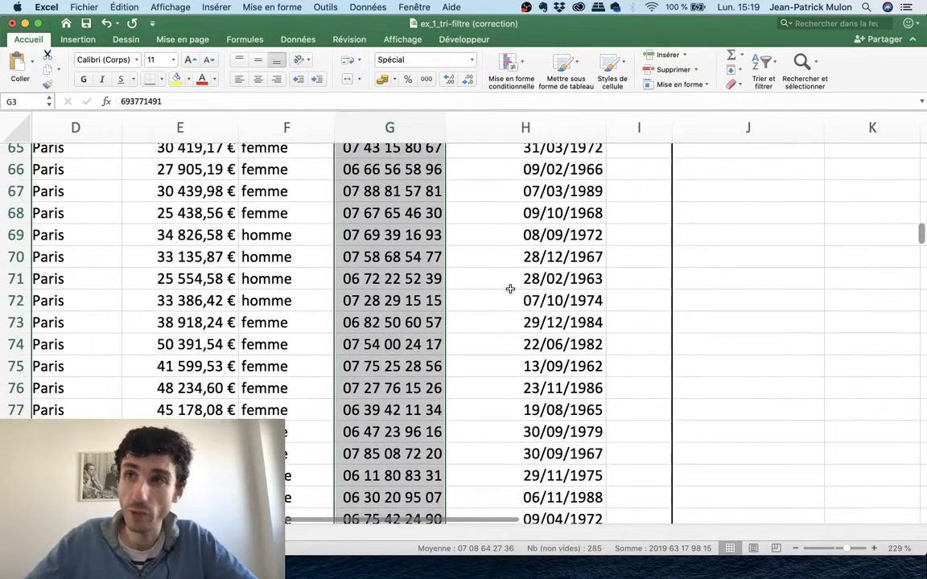
pyautogui.scroll(3, 505, 289)
pyautogui.scroll(4, 505, 289)
pyautogui.scroll(6, 499, 290)
pyautogui.scroll(5, 475, 313)
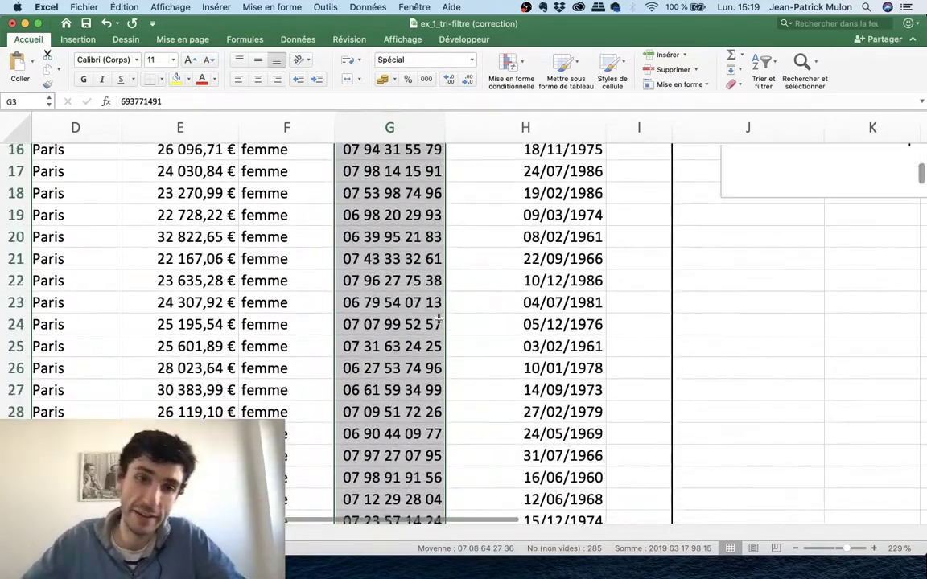
pyautogui.scroll(5, 402, 282)
pyautogui.scroll(1, 344, 263)
pyautogui.click(389, 202)
pyautogui.doubleClick(390, 202)
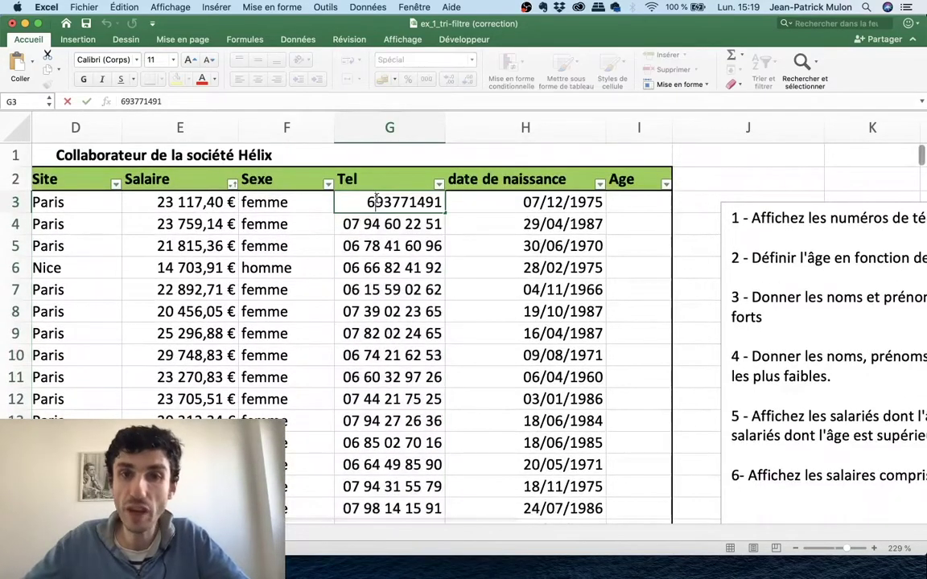
pyautogui.click(415, 231)
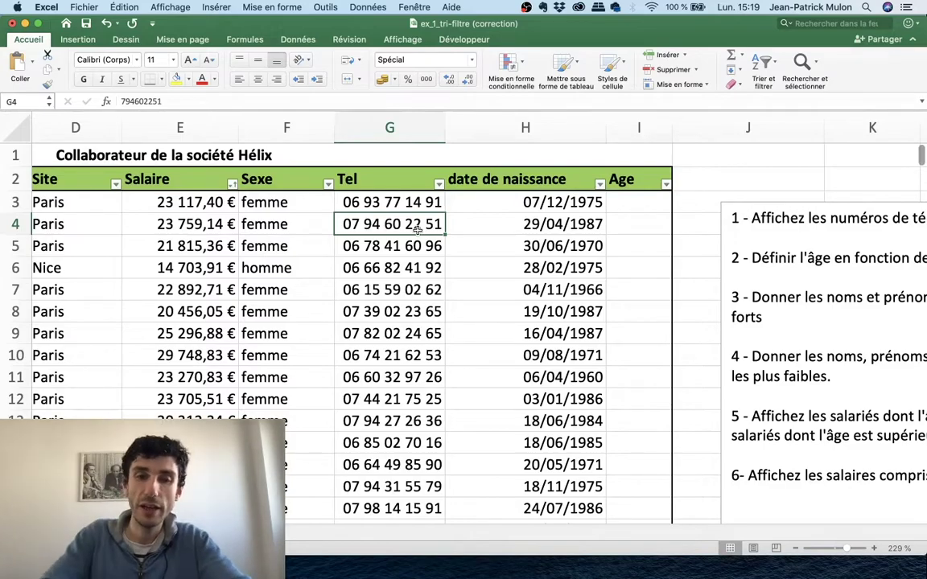
pyautogui.press('Up')
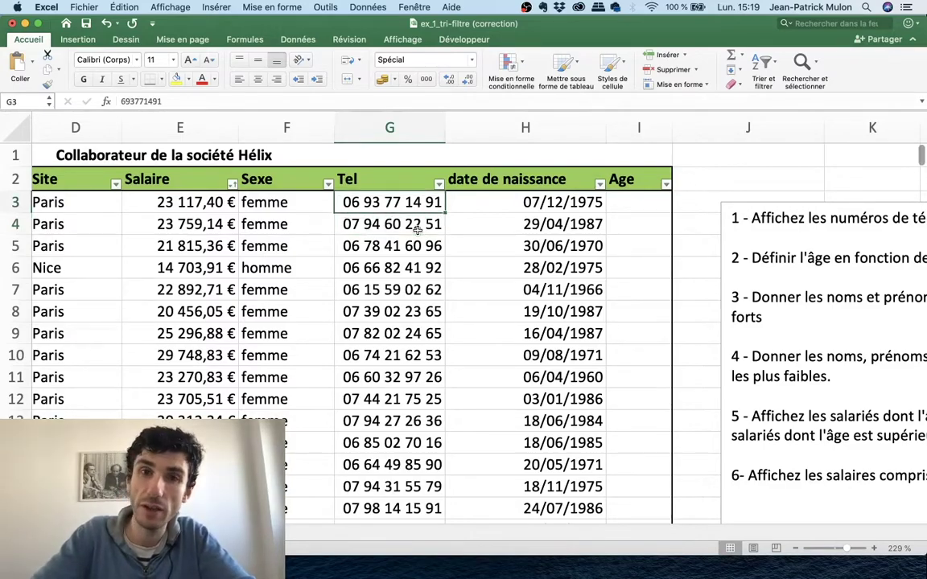
# Clear G3 and enter a new 10-digit phone number
pyautogui.keyDown('shift'); pyautogui.click(450, 243); pyautogui.keyUp('shift')
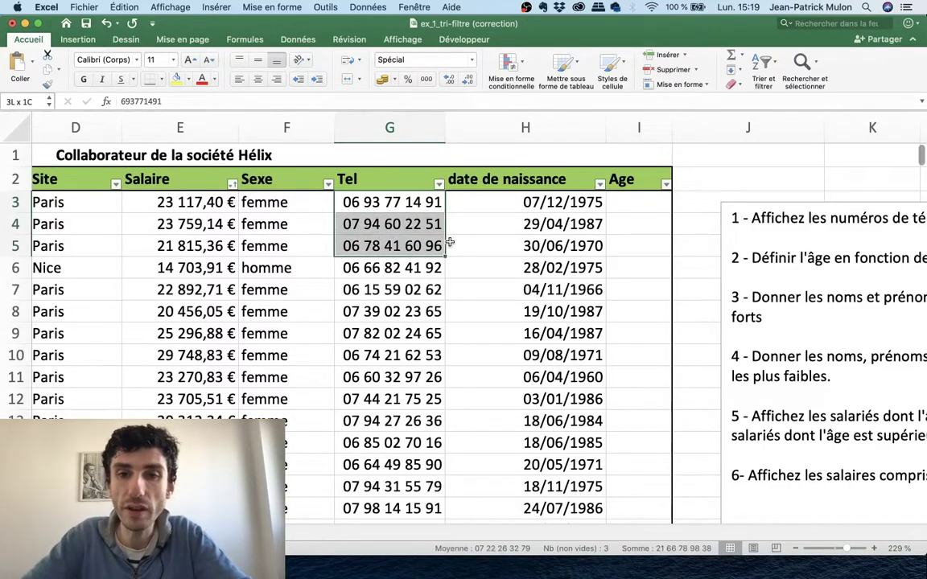
pyautogui.press('BackSpace')
pyautogui.press('Left')
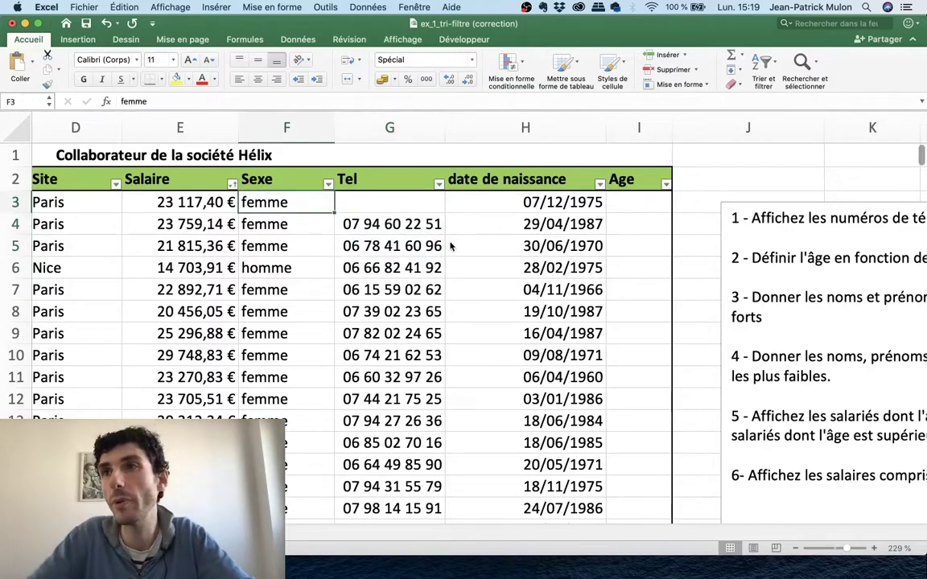
pyautogui.press('Right')
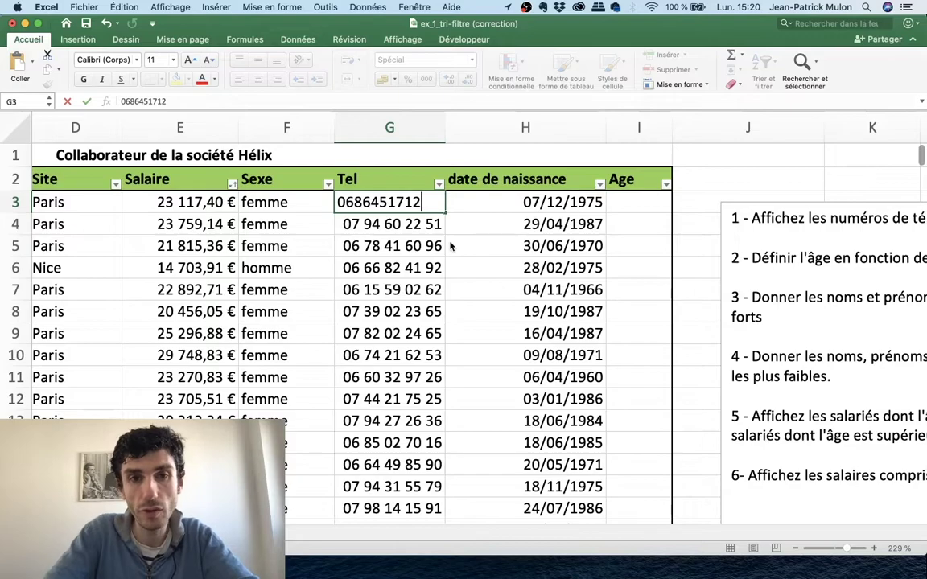
pyautogui.press('Return')
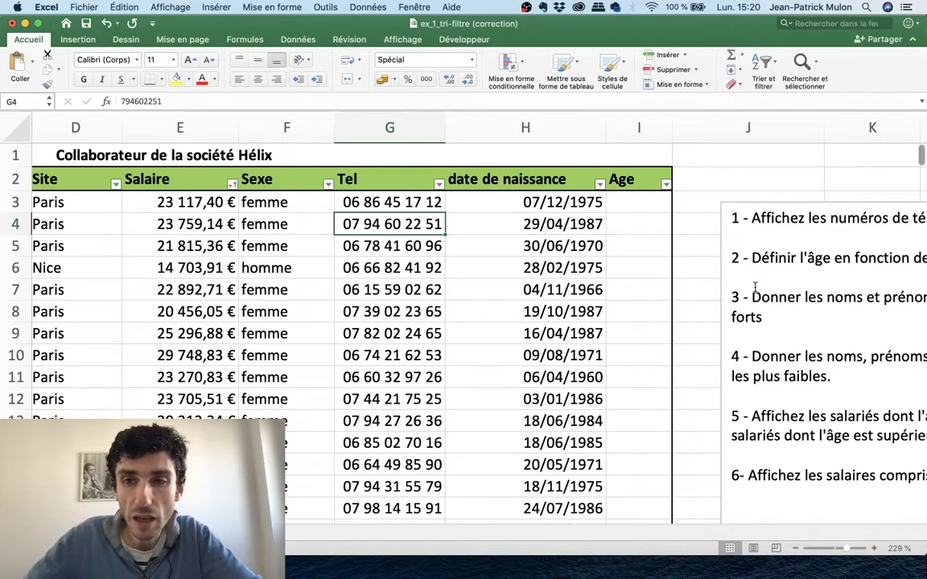
# Try selecting the table starting from the Age header, extending down and left
pyautogui.hscroll(5, 755, 288)
pyautogui.hscroll(2, 755, 288)
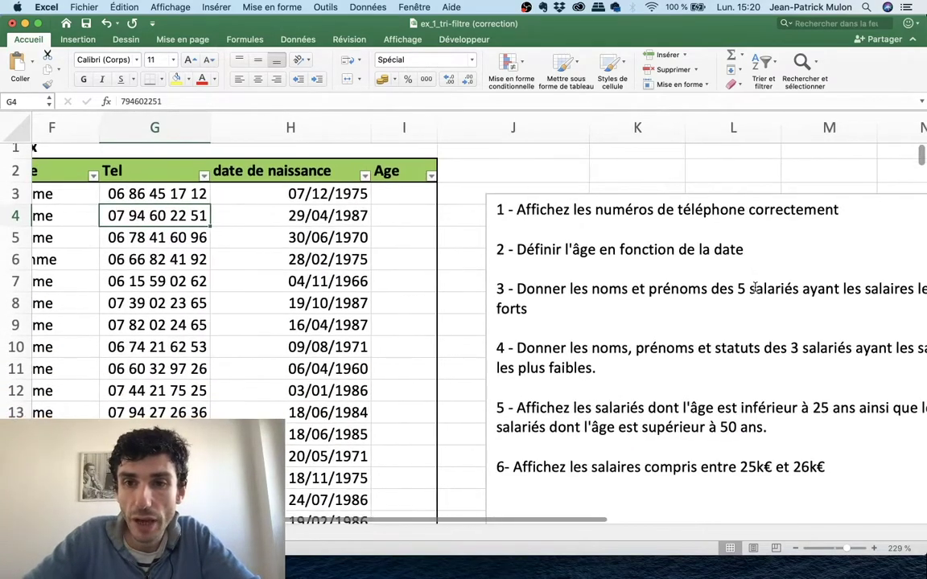
pyautogui.scroll(-1, 755, 288)
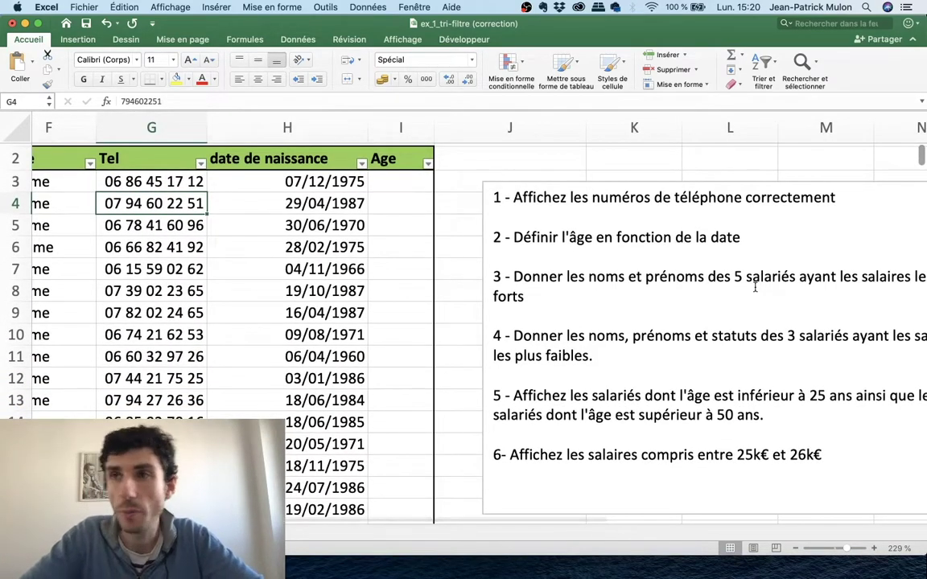
pyautogui.hscroll(2, 755, 289)
pyautogui.scroll(1, 755, 288)
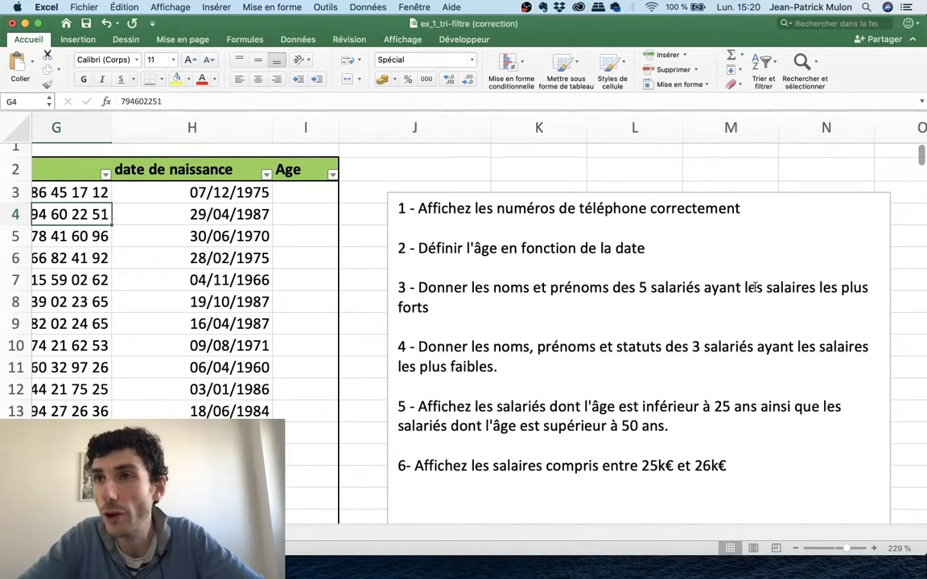
pyautogui.hscroll(-5, 755, 288)
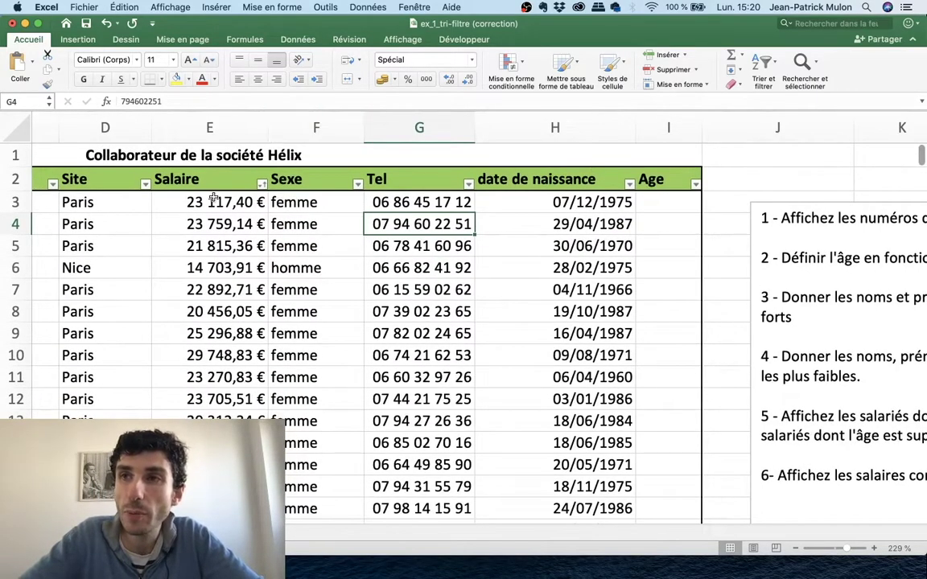
pyautogui.click(668, 174)
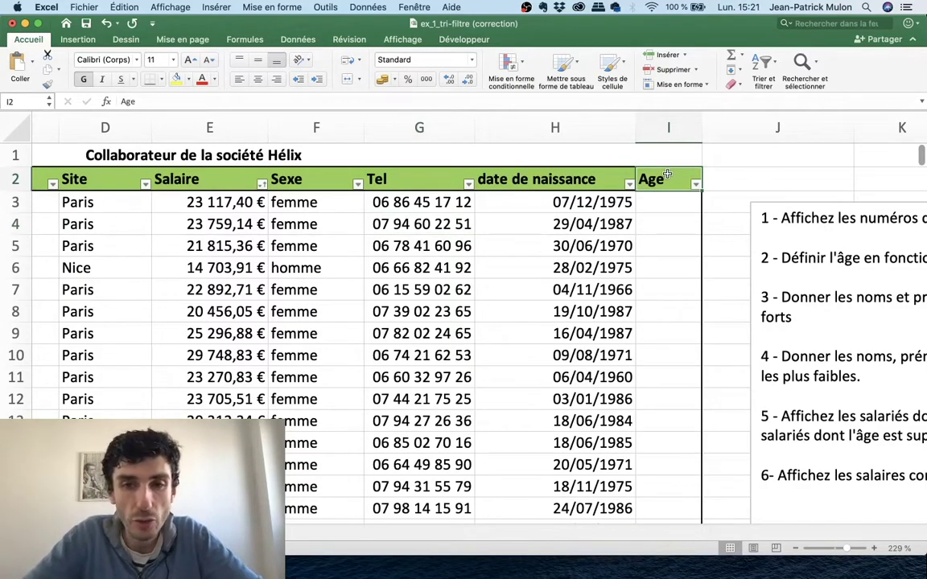
pyautogui.press('super+shift+Down')
pyautogui.press('super+shift+Left')
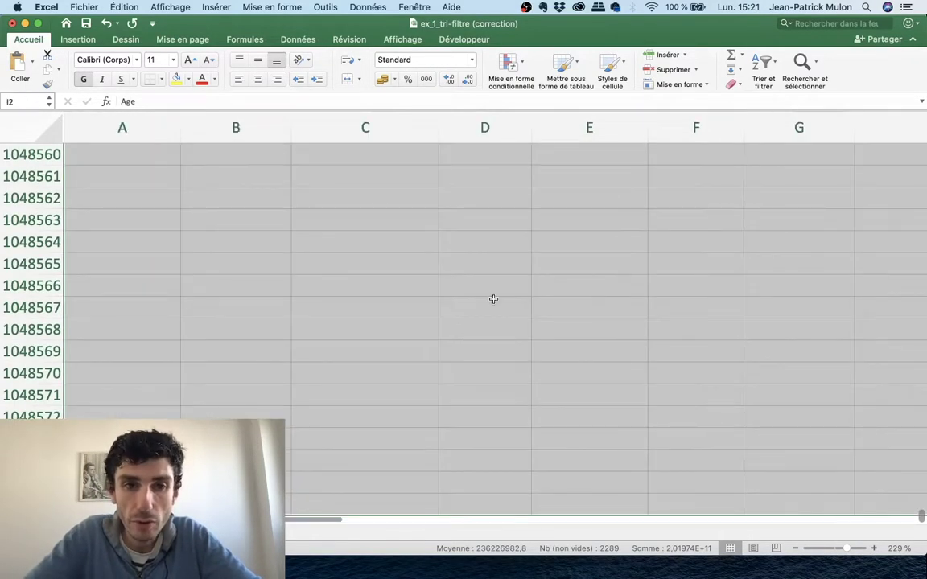
pyautogui.scroll(10, 494, 299)
pyautogui.hotkey('ctrl', 'BackSpace')
pyautogui.hscroll(-2, 493, 300)
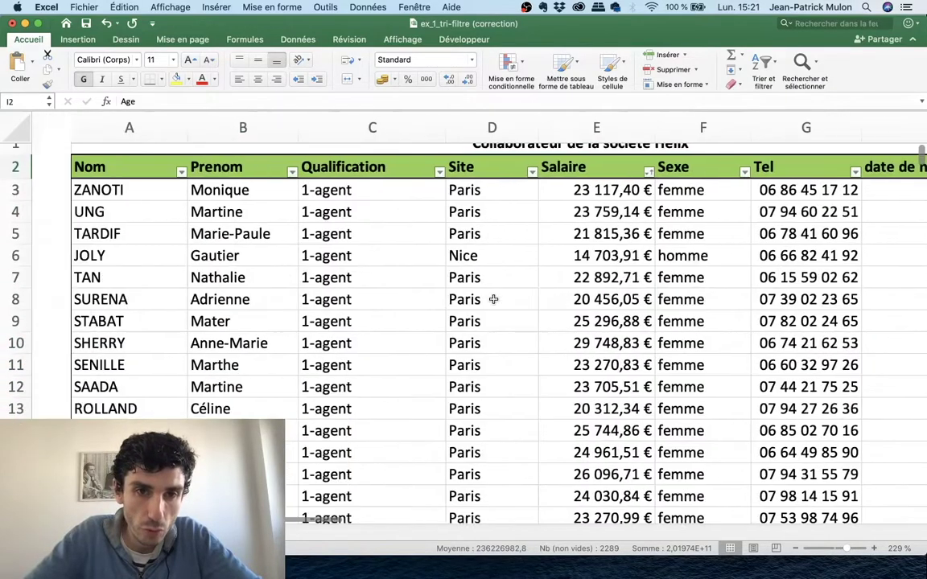
# Reselect the table from the Nom header down to the last employee, across columns A to I
pyautogui.click(113, 166)
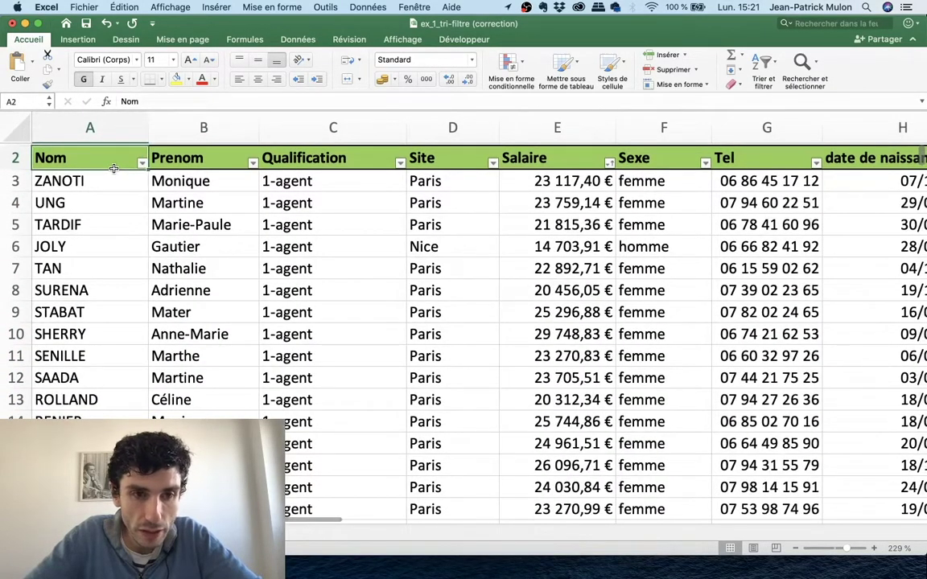
pyautogui.press('super+shift+Down')
pyautogui.press('super+shift+Right')
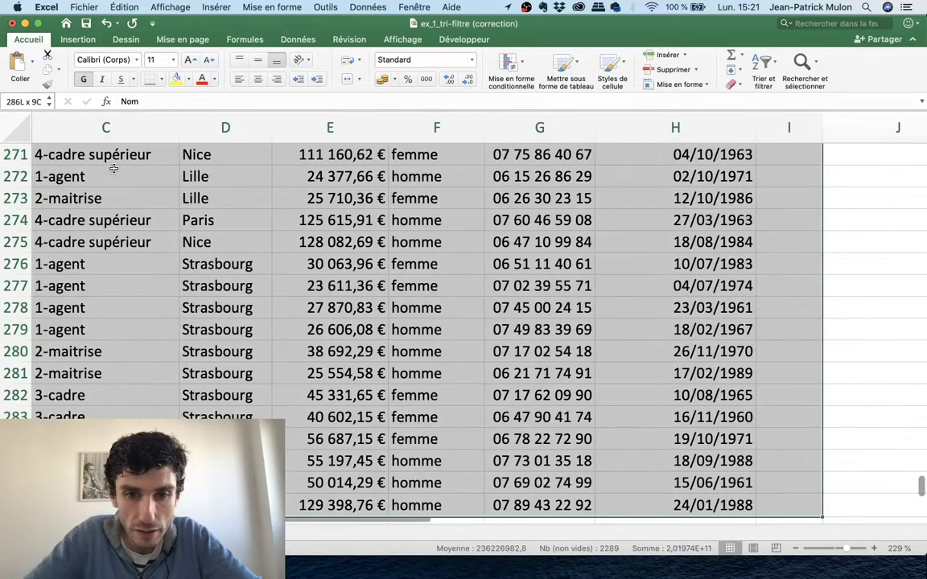
pyautogui.scroll(20, 113, 168)
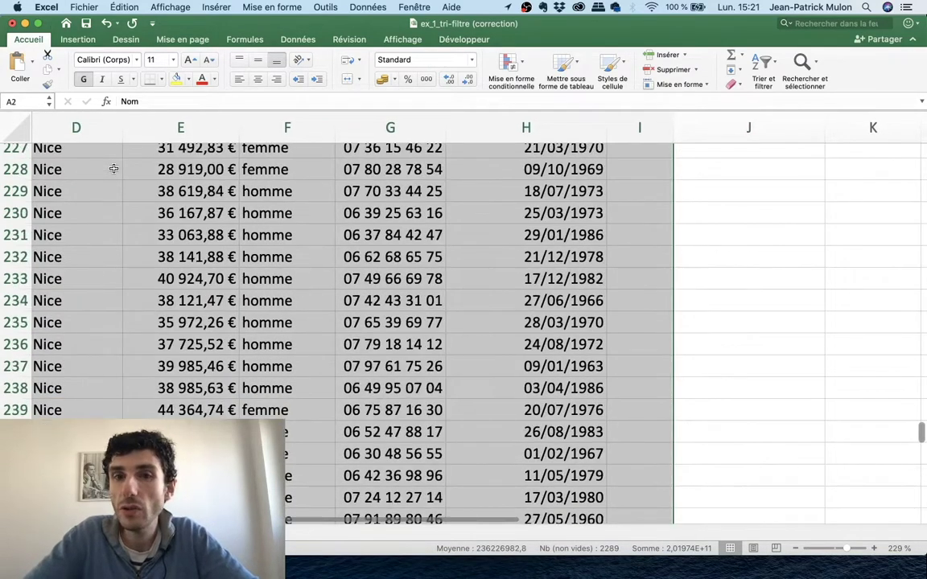
pyautogui.hscroll(2, 113, 168)
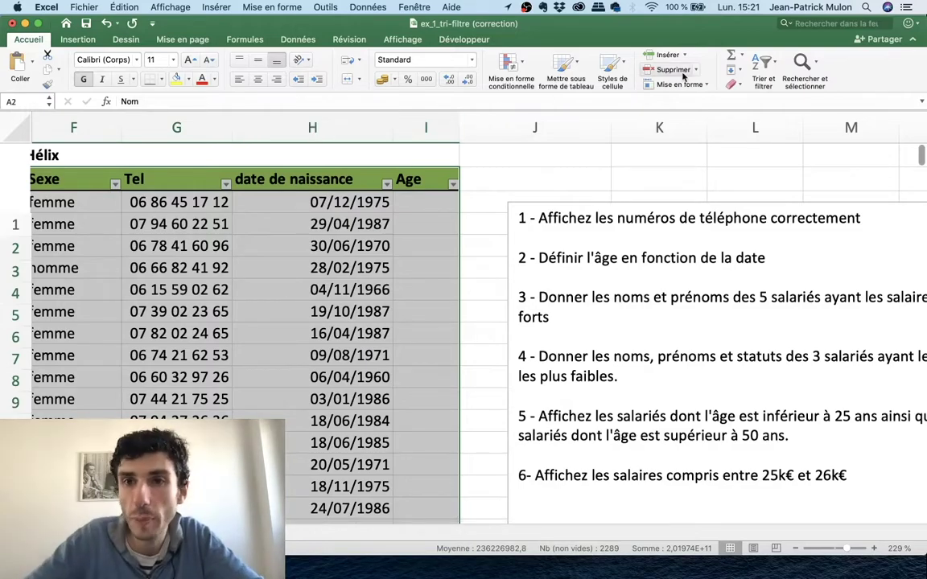
# Turn the table's filter off and back on via Trier et filtrer > Filtrer
pyautogui.click(763, 62)
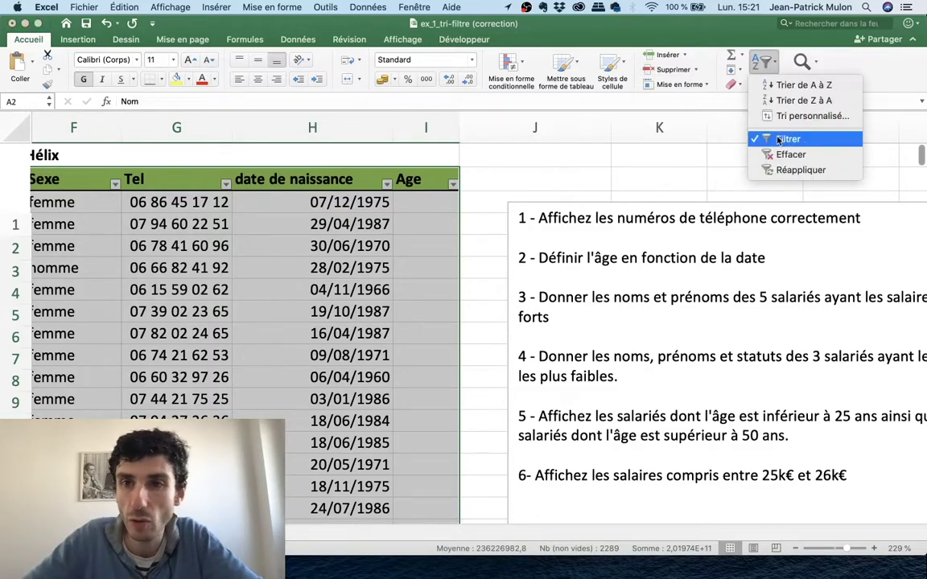
pyautogui.click(777, 140)
pyautogui.click(763, 62)
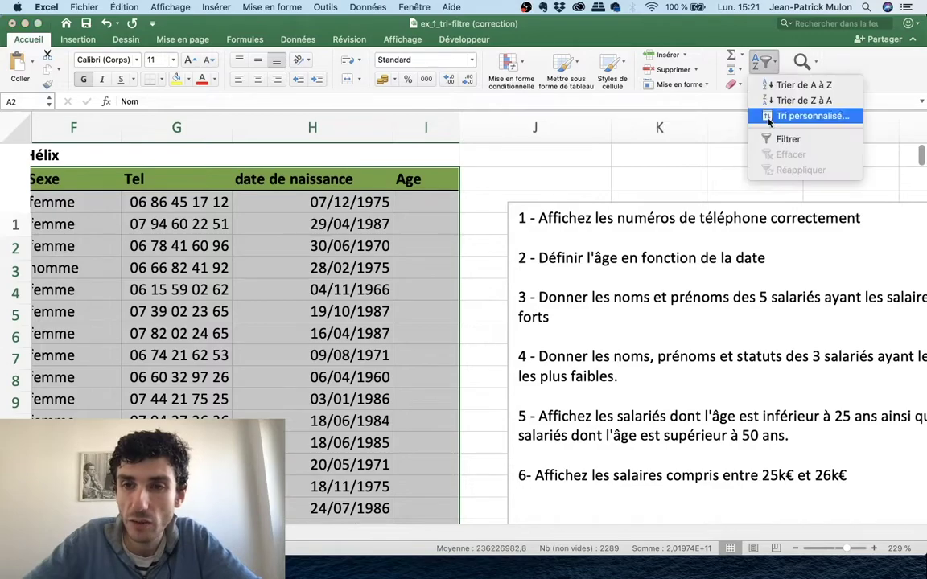
pyautogui.click(801, 140)
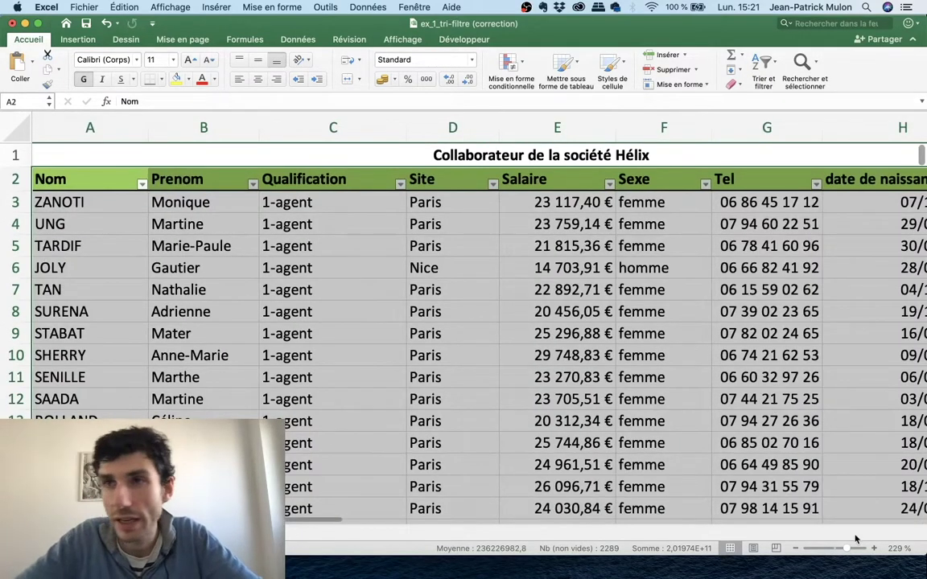
pyautogui.click(726, 400)
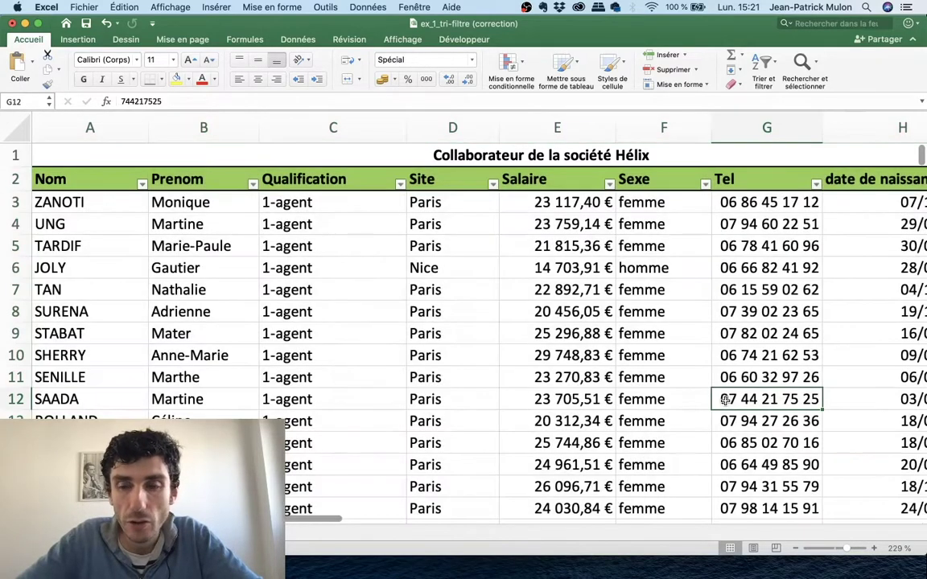
pyautogui.hscroll(2, 726, 400)
pyautogui.hscroll(5, 725, 400)
pyautogui.hscroll(1, 725, 400)
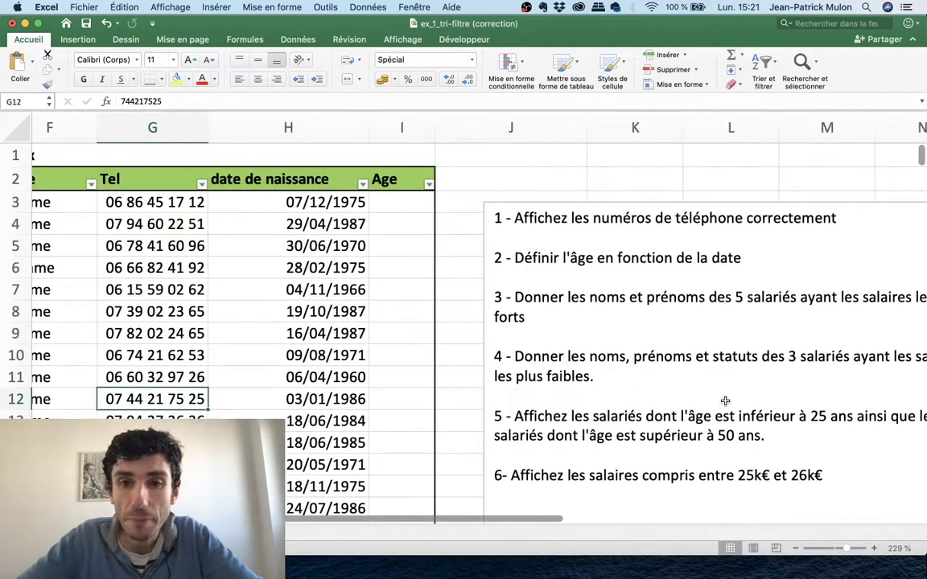
pyautogui.hscroll(3, 726, 400)
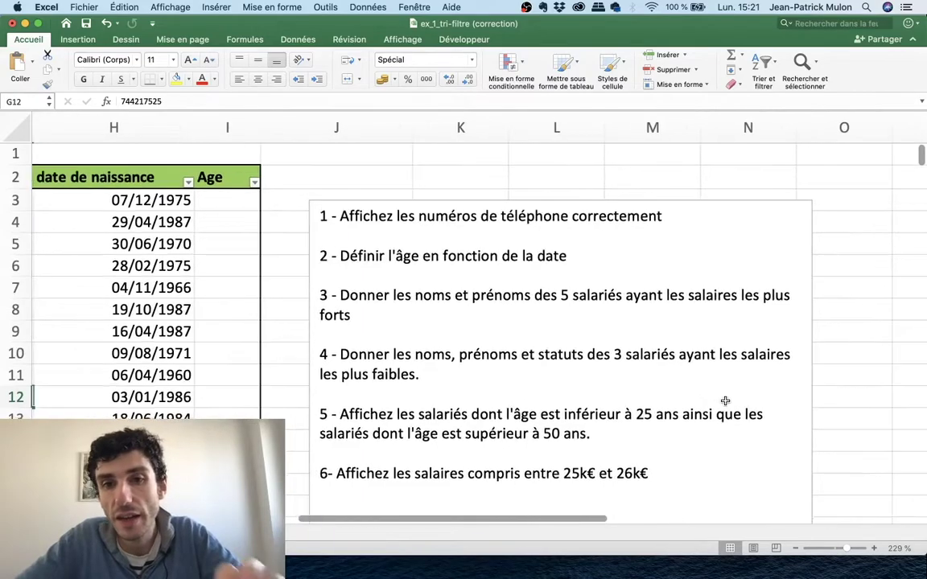
pyautogui.hscroll(-1, 725, 400)
pyautogui.hscroll(-5, 725, 400)
pyautogui.hscroll(-3, 725, 400)
# Filter the Salaire column with the 10 premiers condition to keep the top 10 salaries
pyautogui.hscroll(-2, 725, 400)
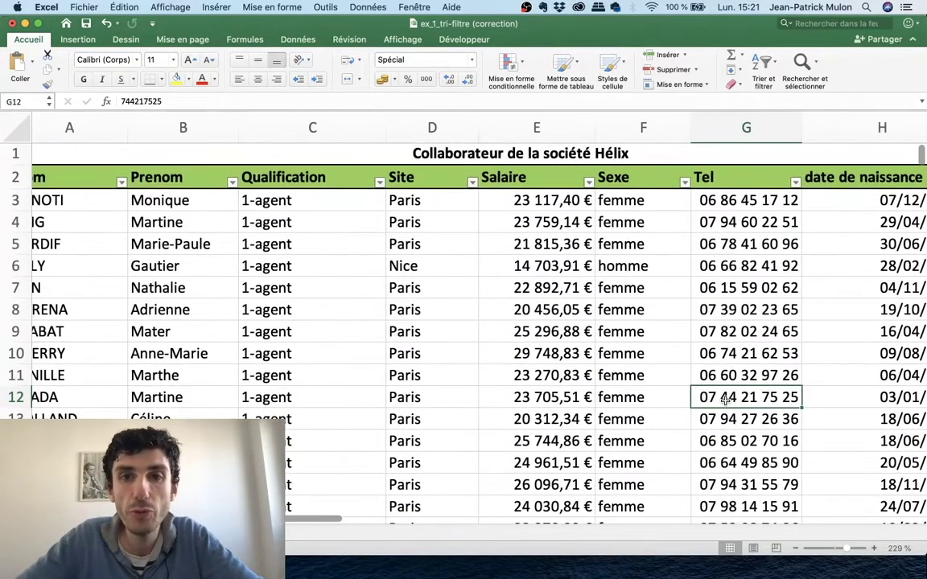
pyautogui.click(589, 183)
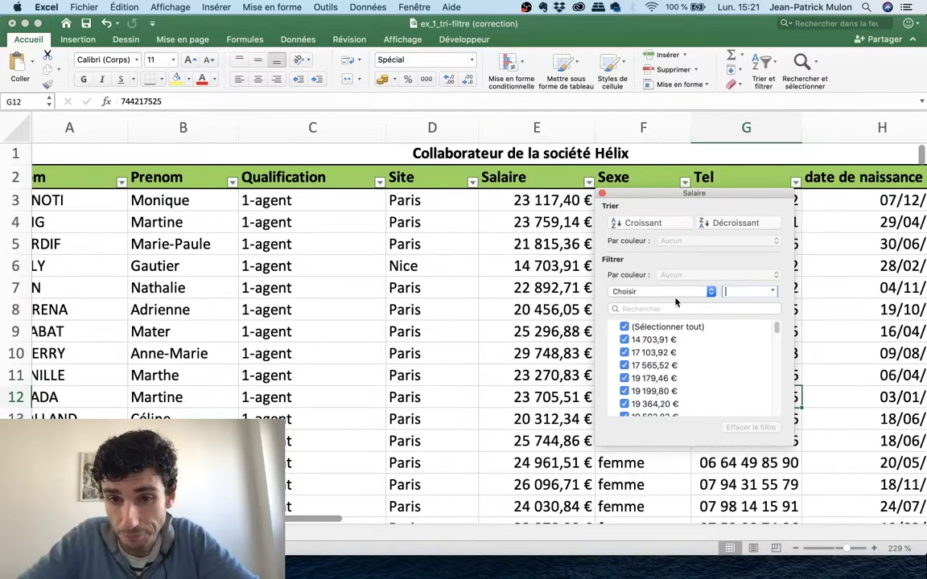
pyautogui.scroll(-15, 665, 362)
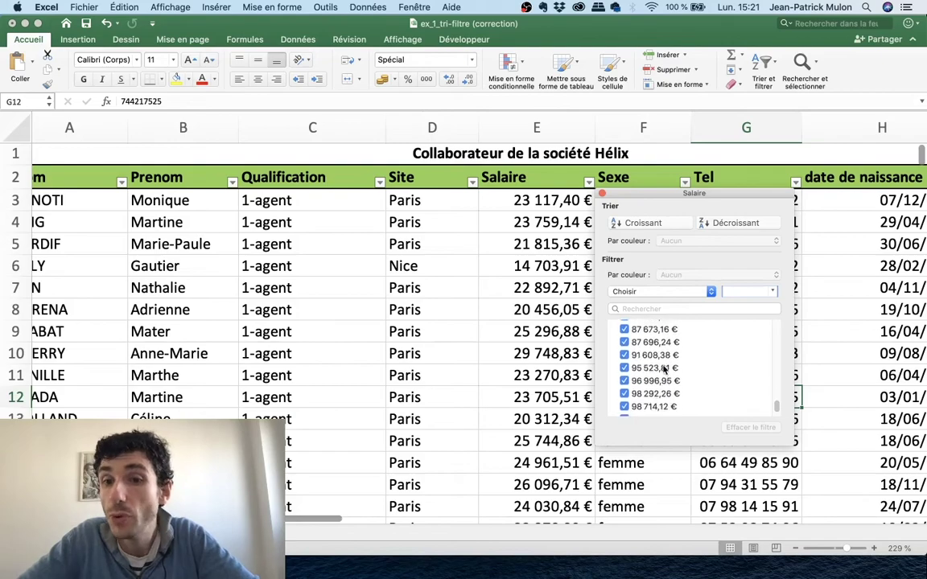
pyautogui.scroll(-3, 665, 368)
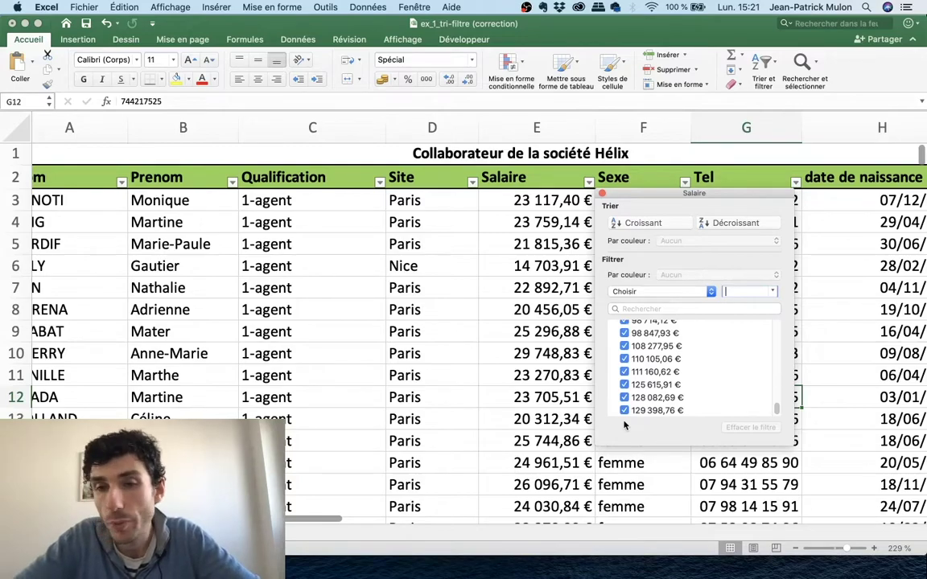
pyautogui.click(662, 291)
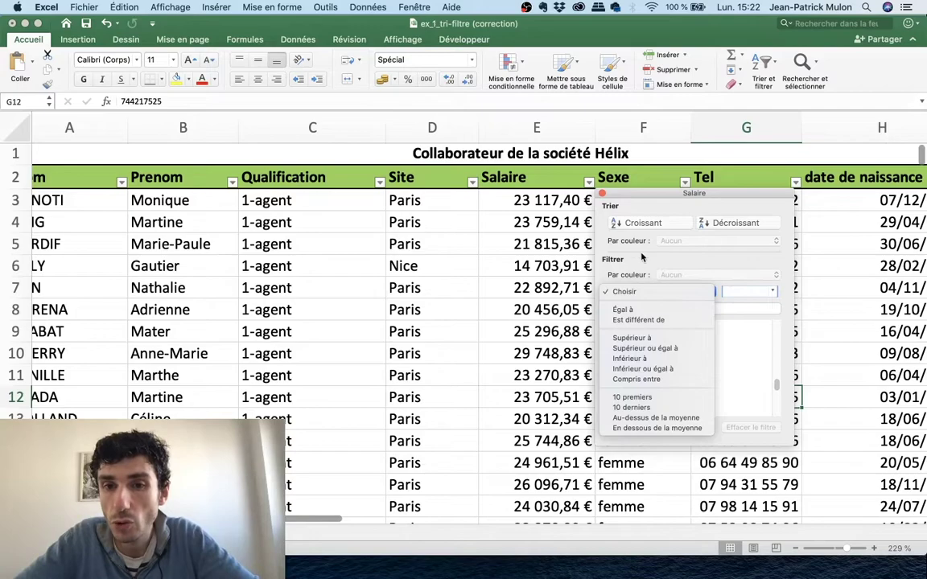
pyautogui.click(587, 254)
pyautogui.click(642, 293)
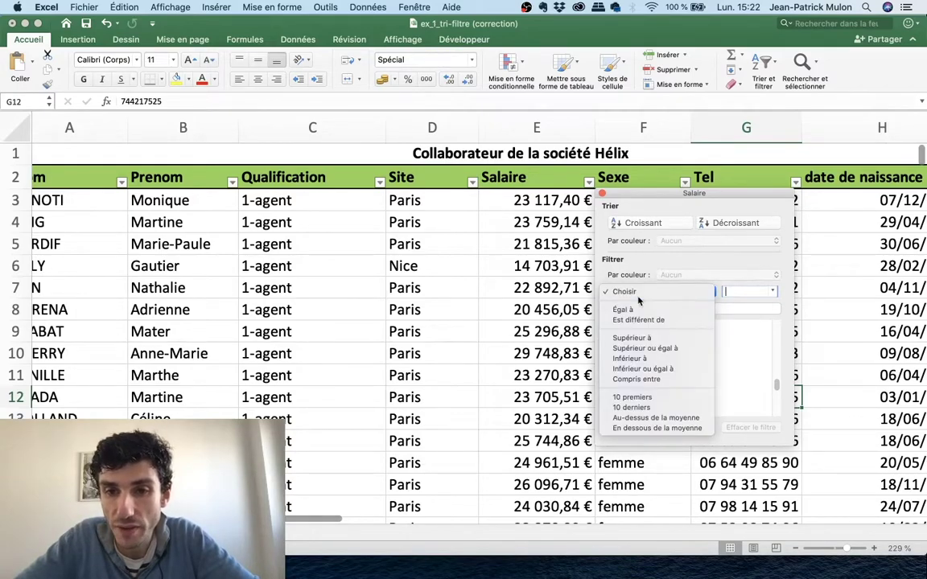
pyautogui.click(631, 400)
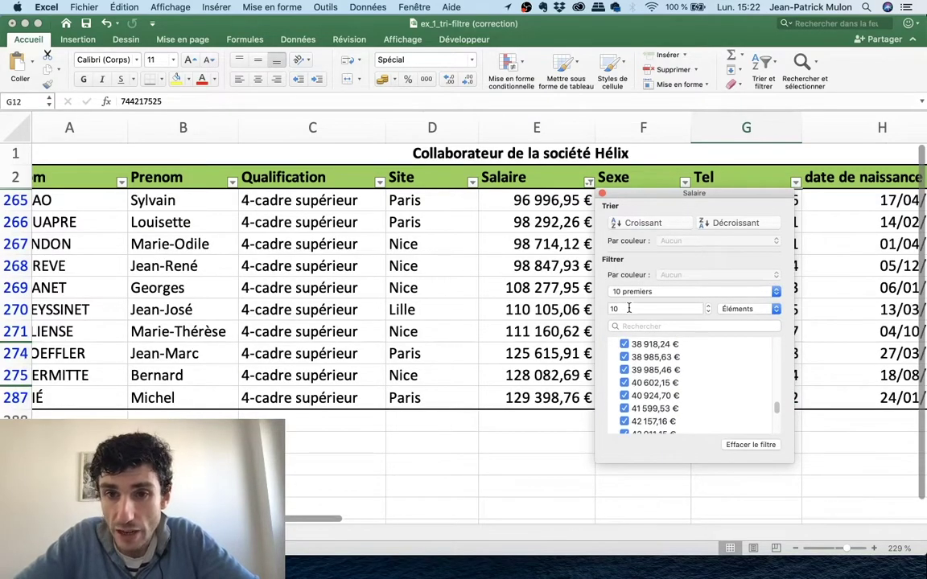
# Change the Salaire top filter count to 5 and browse the top earners' first names
pyautogui.click(603, 195)
pyautogui.hscroll(-2, 584, 384)
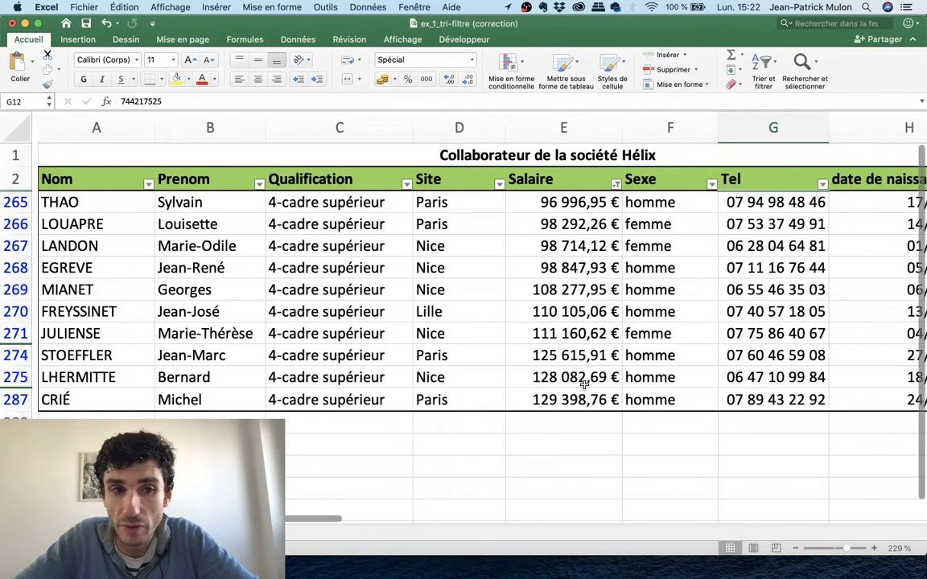
pyautogui.hscroll(5, 584, 385)
pyautogui.hscroll(5, 584, 385)
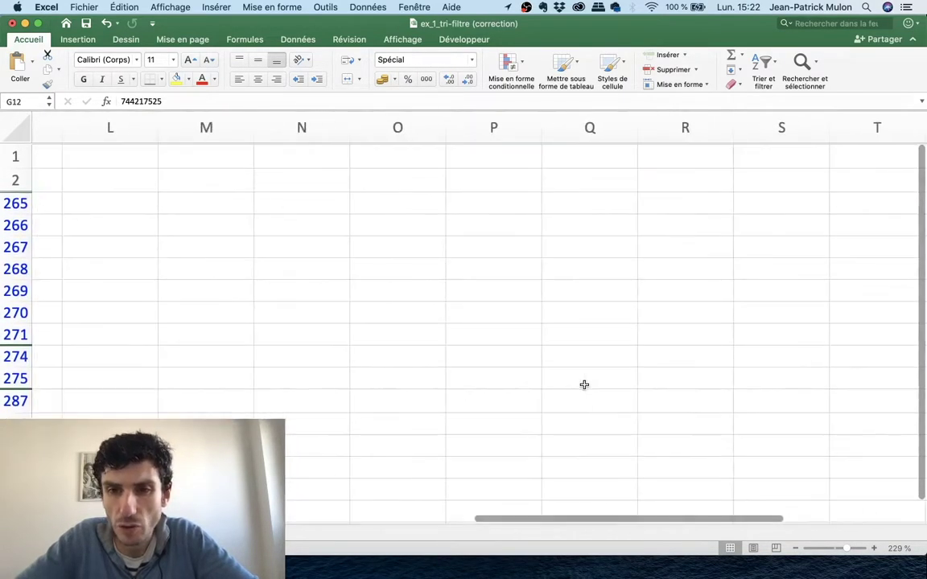
pyautogui.hscroll(-10, 584, 385)
pyautogui.hscroll(1, 584, 385)
pyautogui.click(610, 185)
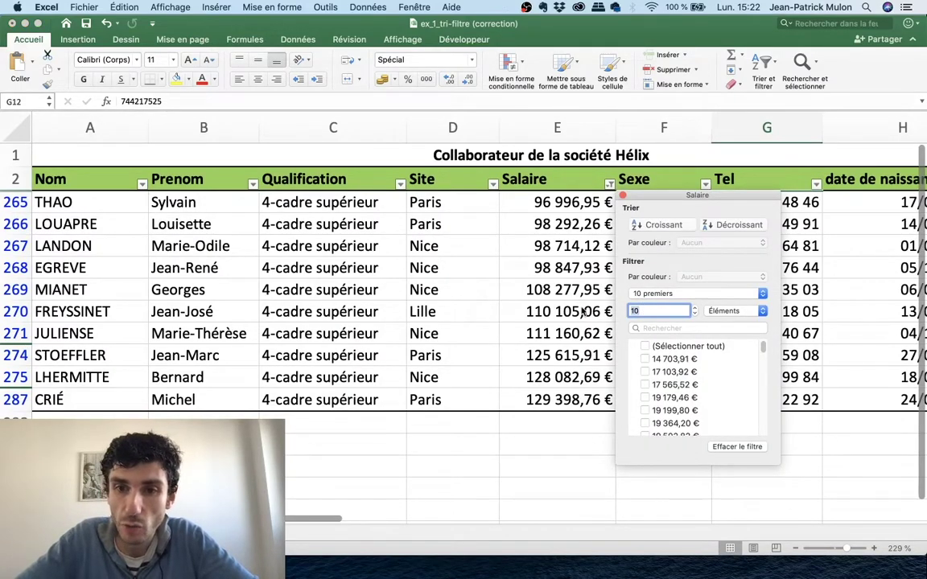
pyautogui.write('5')
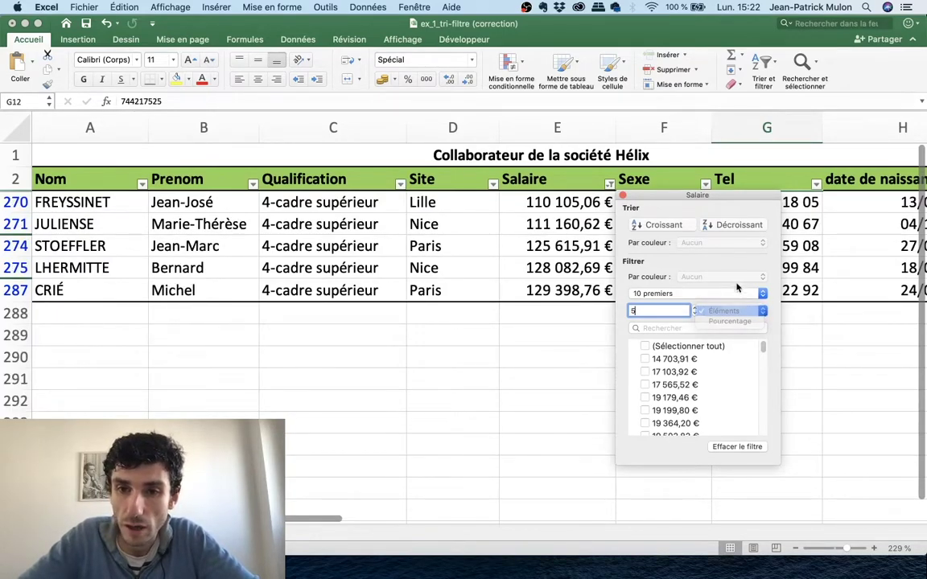
pyautogui.click(622, 197)
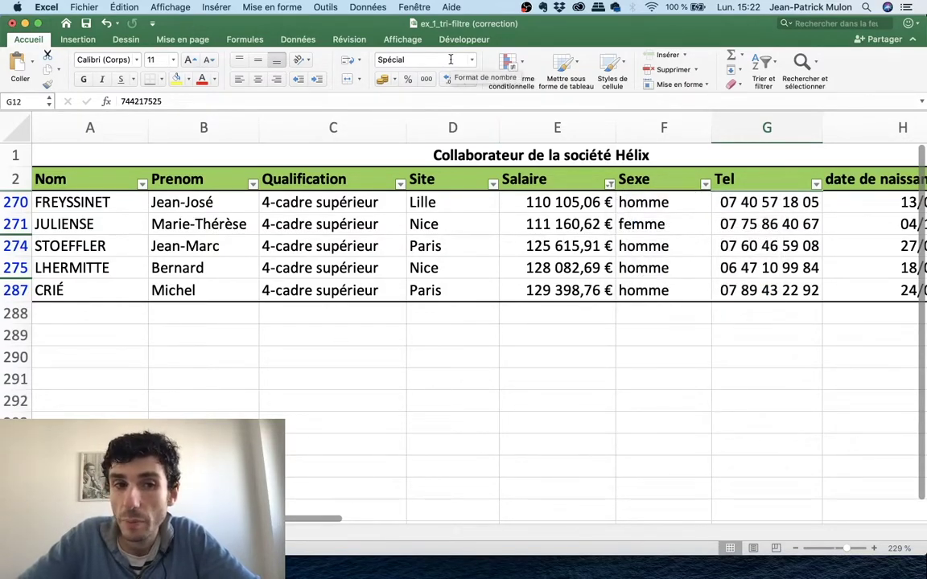
pyautogui.hscroll(2, 269, 246)
pyautogui.hscroll(-2, 270, 238)
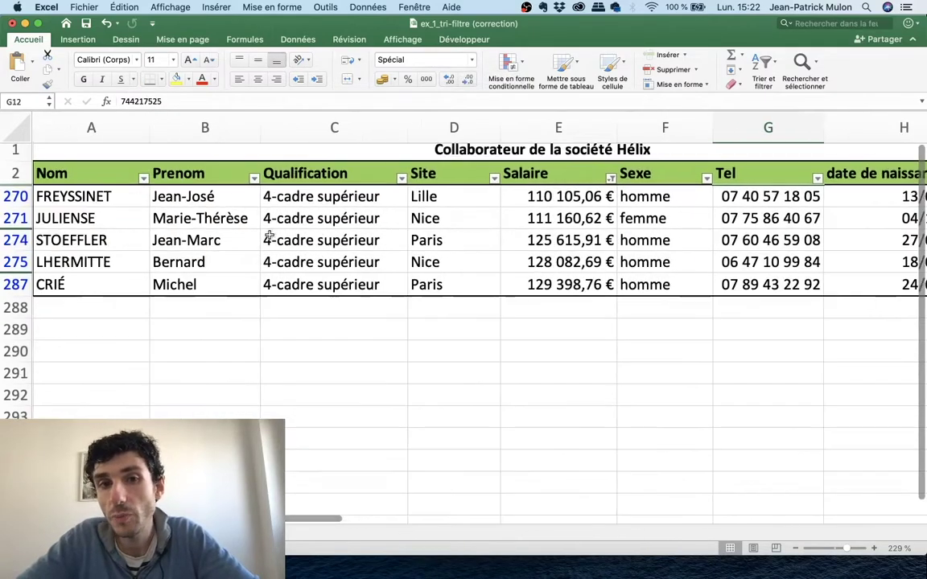
pyautogui.click(185, 213)
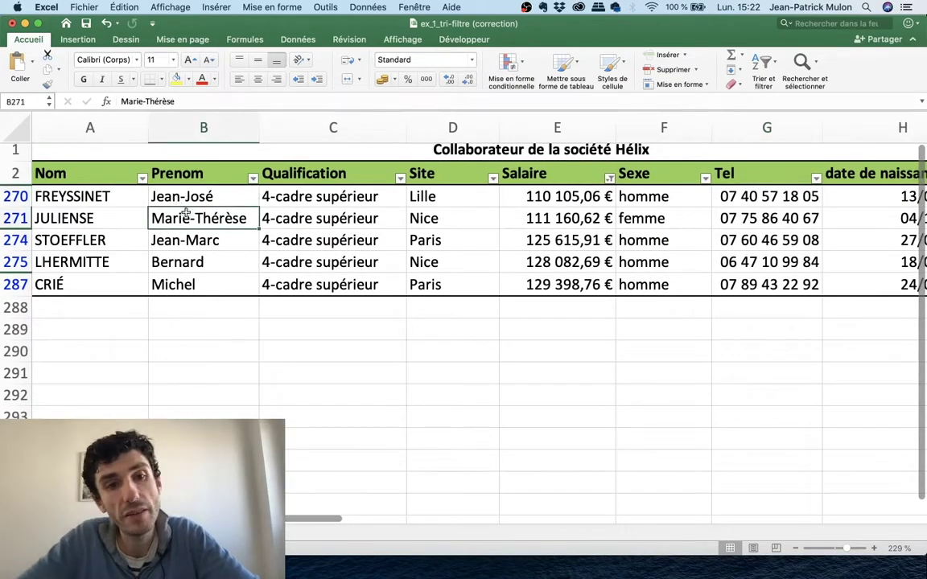
pyautogui.press('Down')
pyautogui.press('Down')
pyautogui.press('Down')
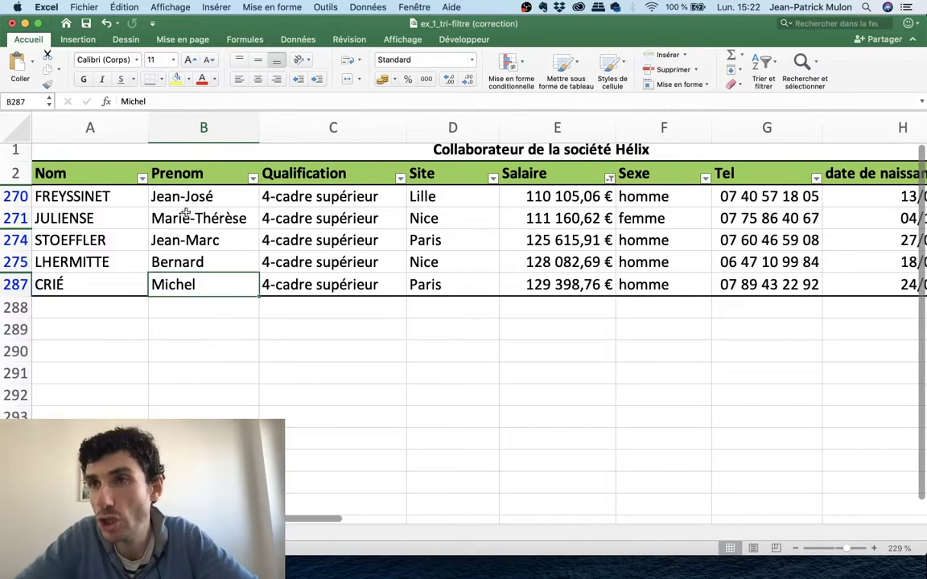
pyautogui.press('Up')
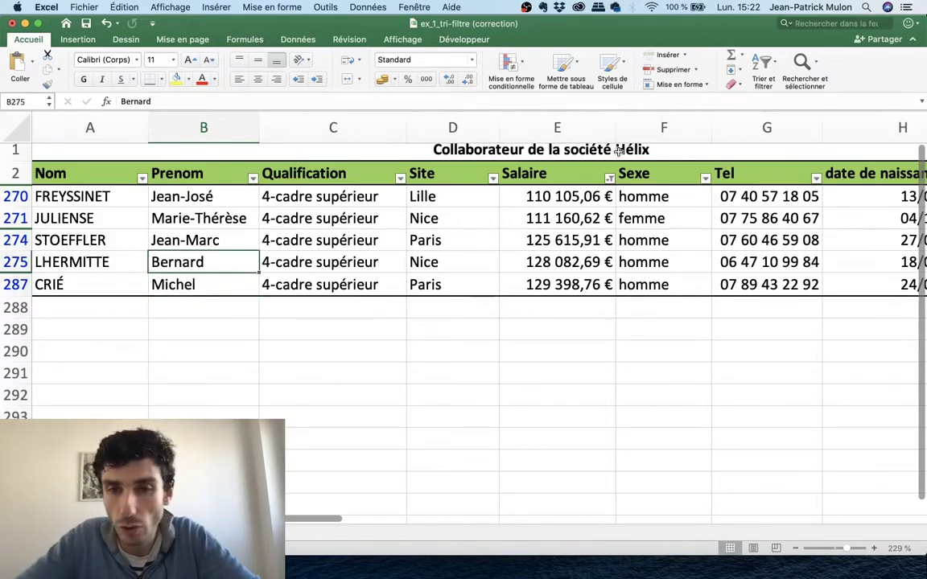
# Switch the Salaire top filter unit from Éléments to Pourcentage, keeping the top 5 percent
pyautogui.click(610, 179)
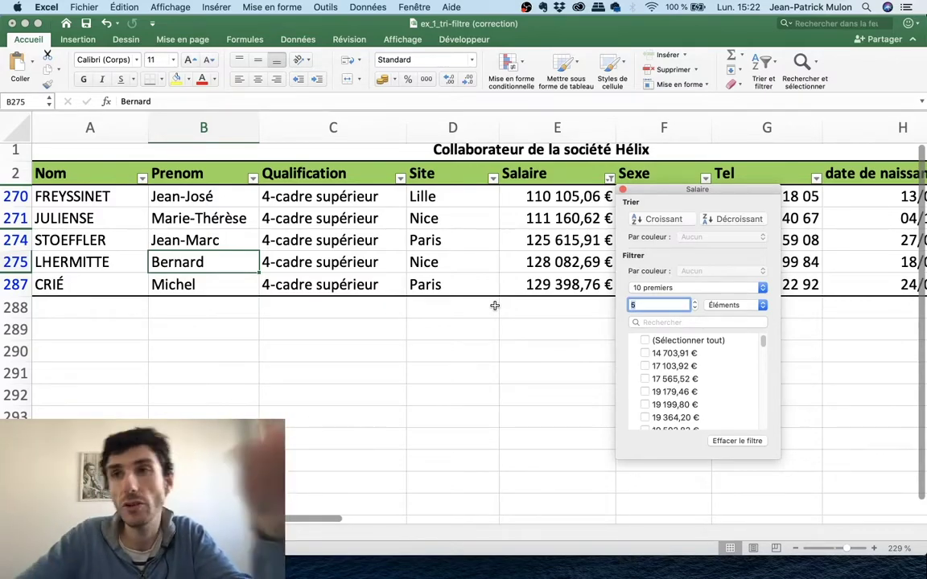
pyautogui.click(738, 307)
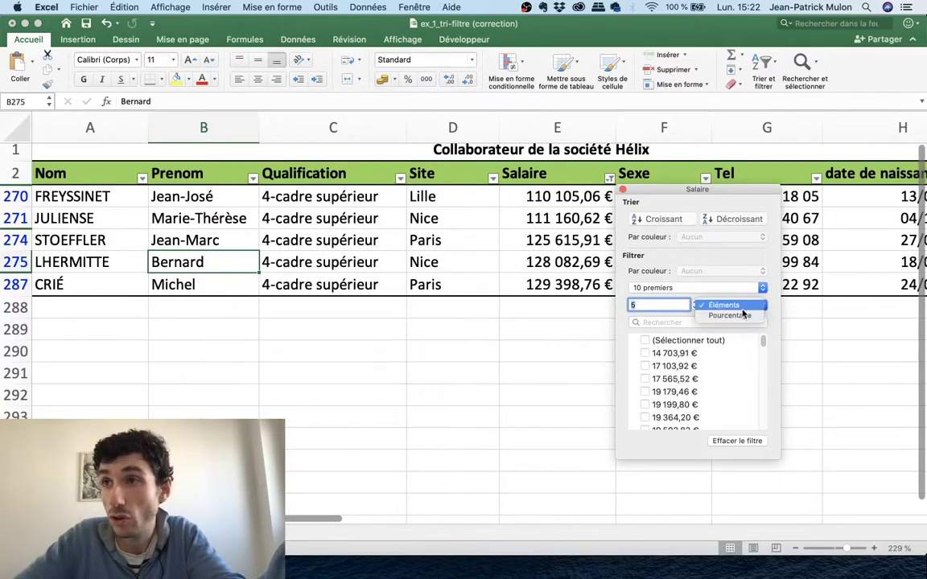
pyautogui.click(729, 305)
pyautogui.click(731, 307)
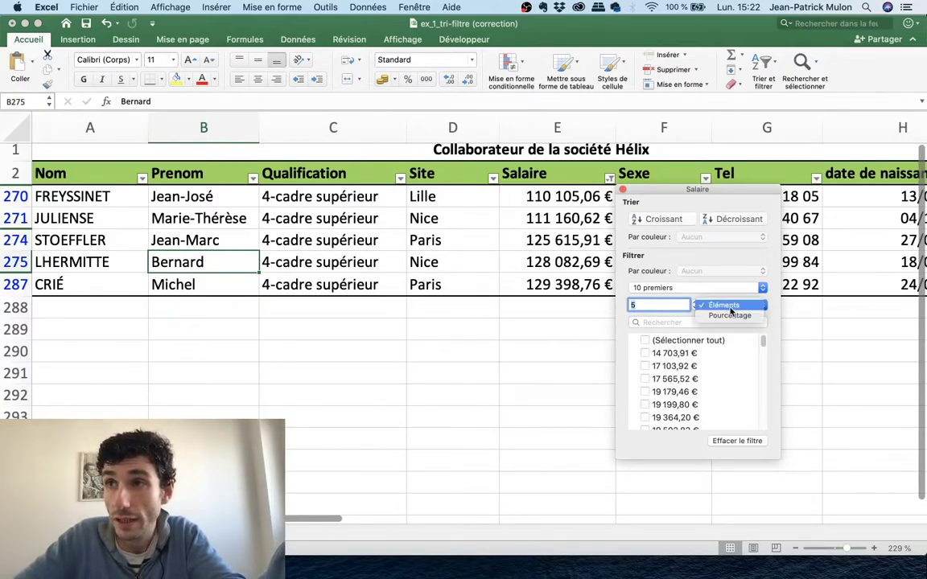
pyautogui.click(730, 316)
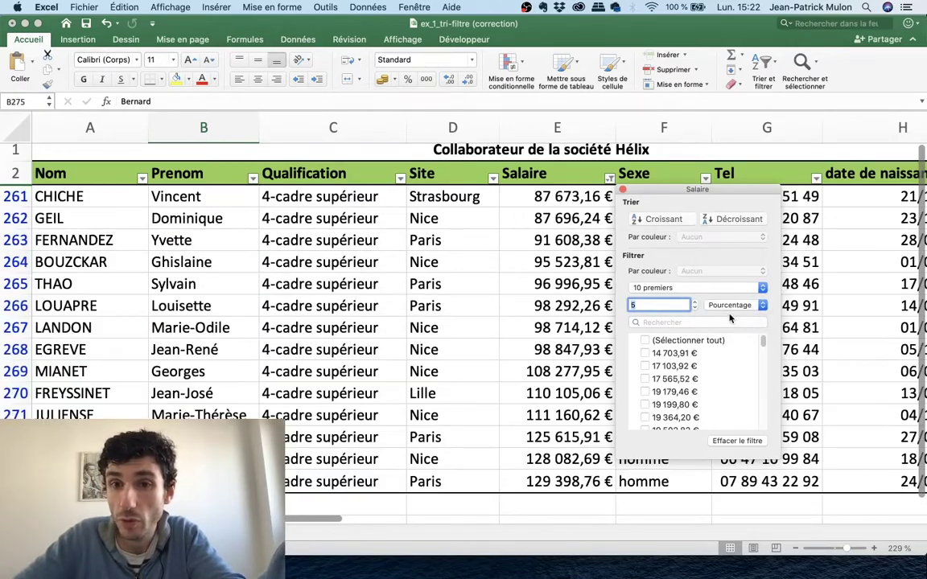
pyautogui.click(622, 191)
pyautogui.scroll(-2, 464, 298)
pyautogui.scroll(2, 464, 297)
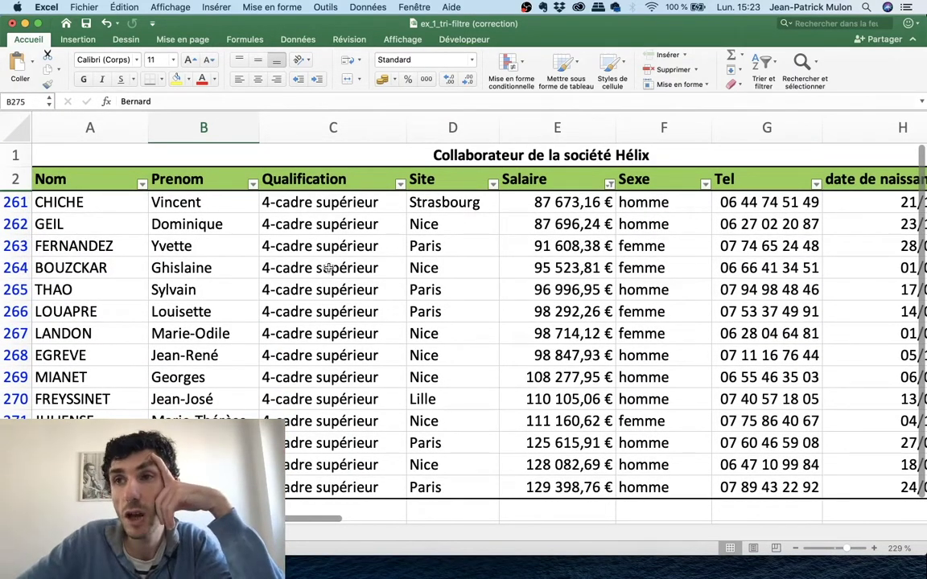
pyautogui.hscroll(2, 342, 257)
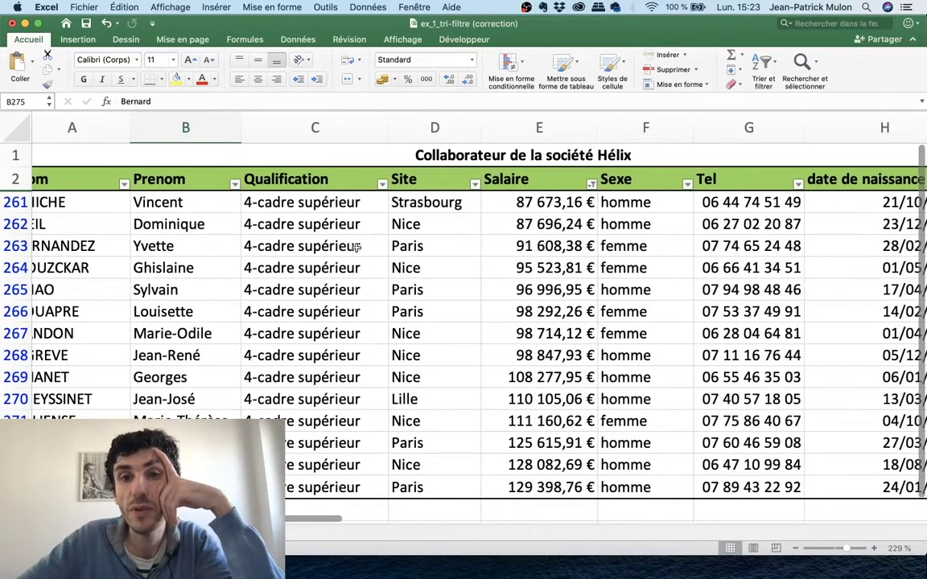
pyautogui.click(592, 185)
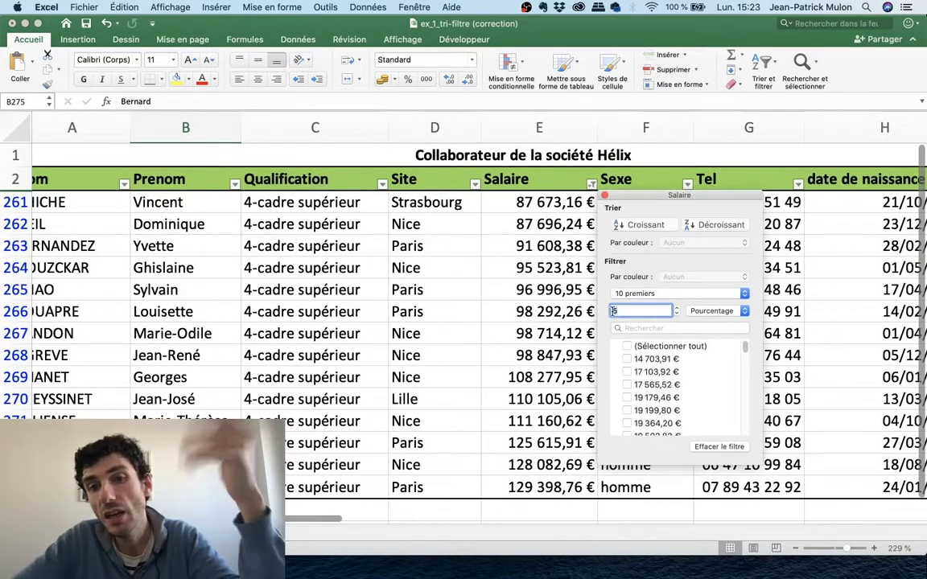
# Check (Sélectionner tout) in the Salaire filter to show all salaries
pyautogui.click(614, 311)
pyautogui.click(627, 346)
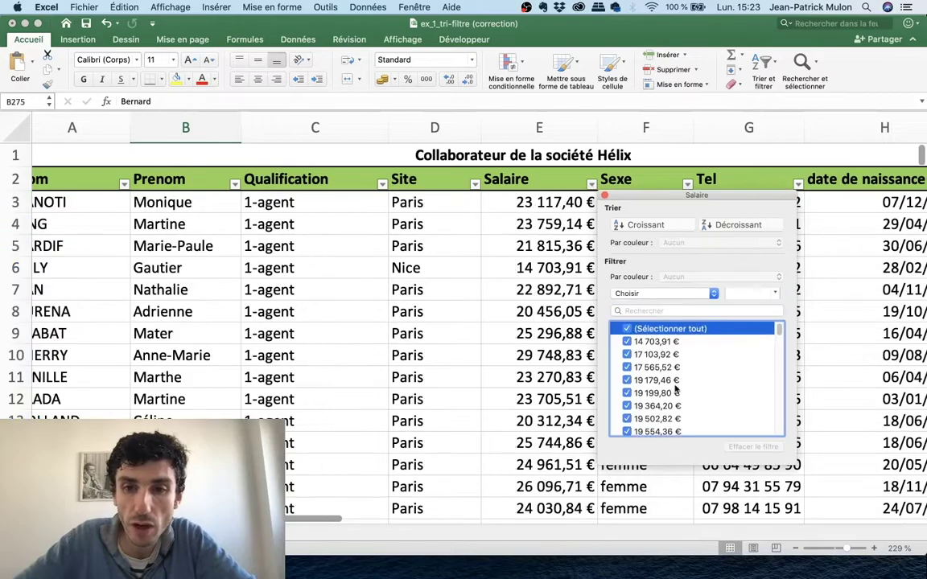
pyautogui.hscroll(2, 601, 326)
pyautogui.click(605, 196)
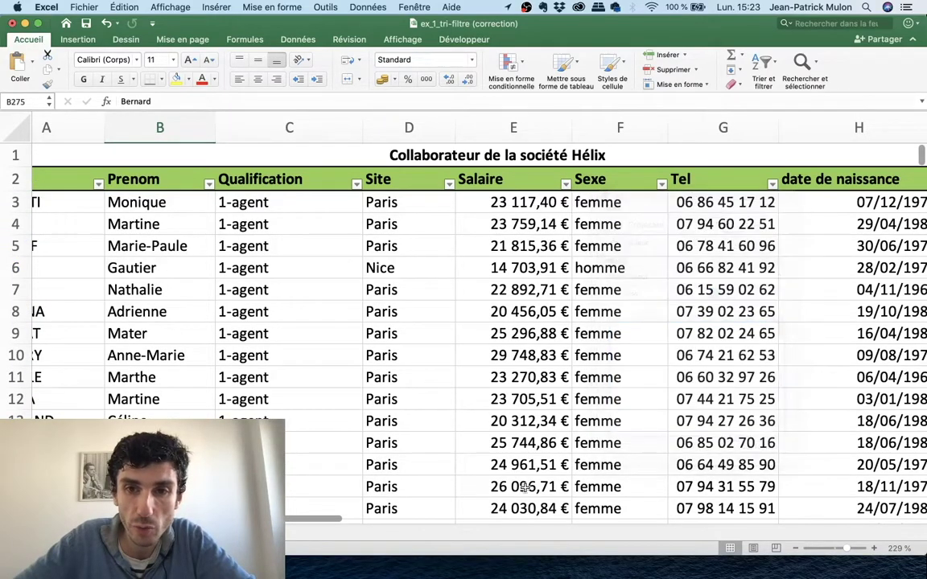
pyautogui.hscroll(3, 507, 450)
pyautogui.hscroll(5, 507, 487)
pyautogui.hscroll(5, 507, 486)
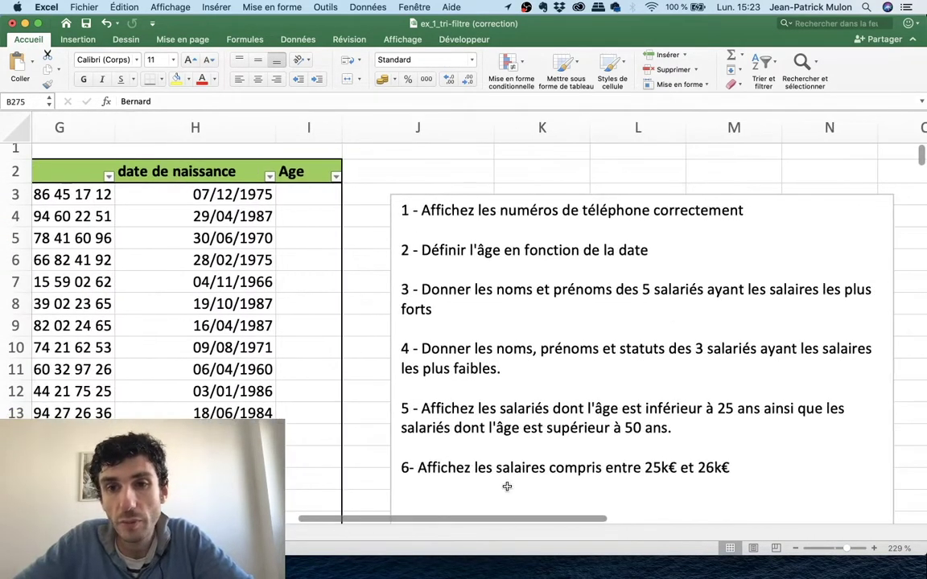
pyautogui.hscroll(1, 507, 487)
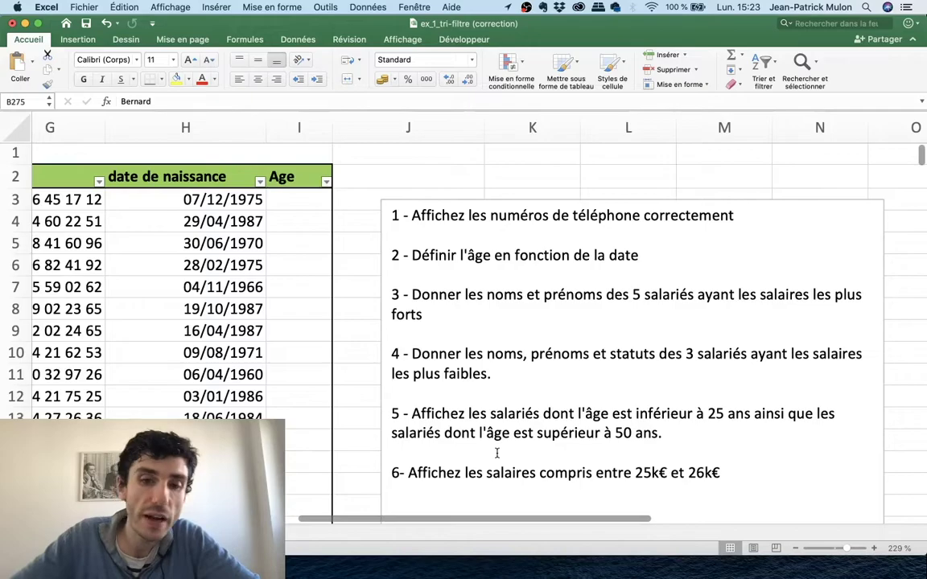
pyautogui.hscroll(-3, 497, 454)
pyautogui.hscroll(-5, 497, 454)
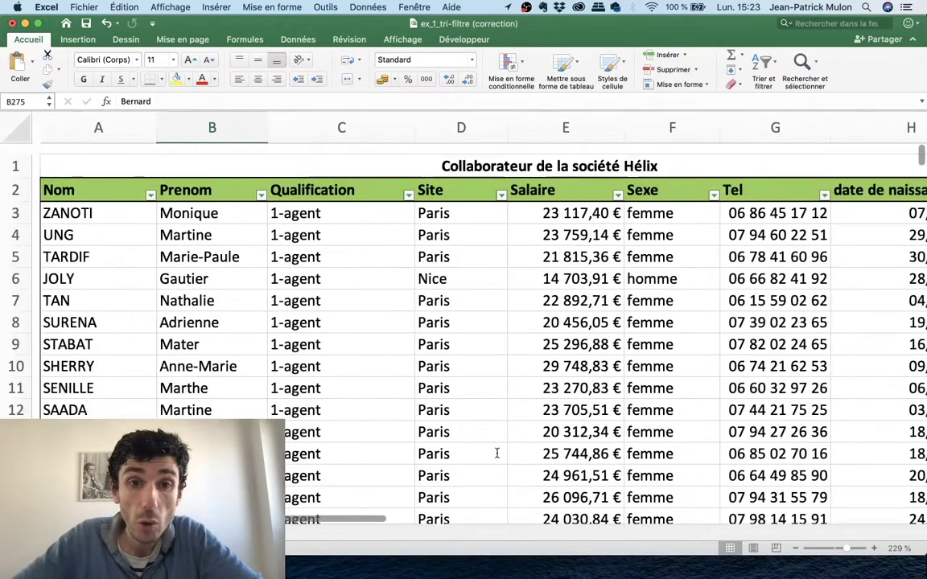
pyautogui.scroll(-1, 497, 453)
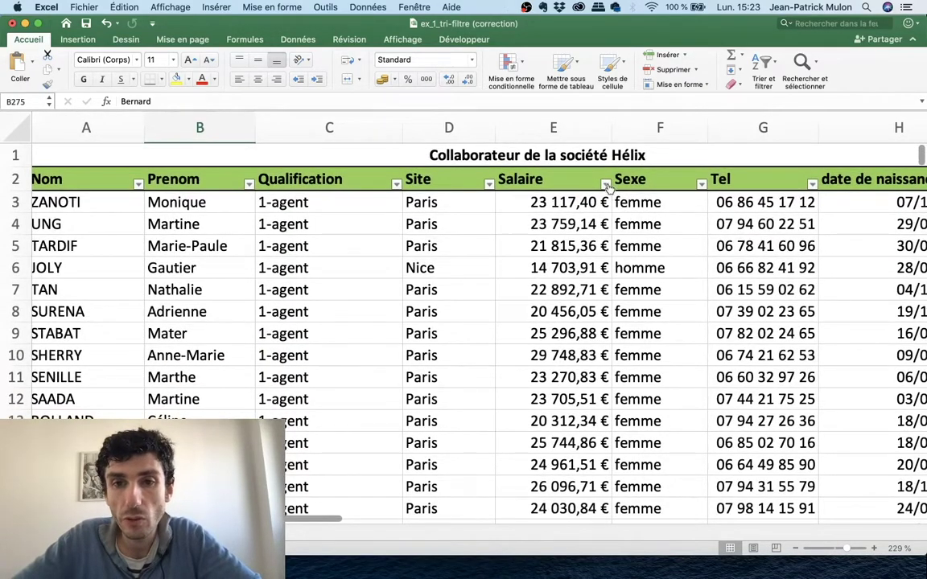
# Filter Salaire to 10 derniers with 3 Éléments, then recheck (Sélectionner tout) to clear it
pyautogui.click(606, 185)
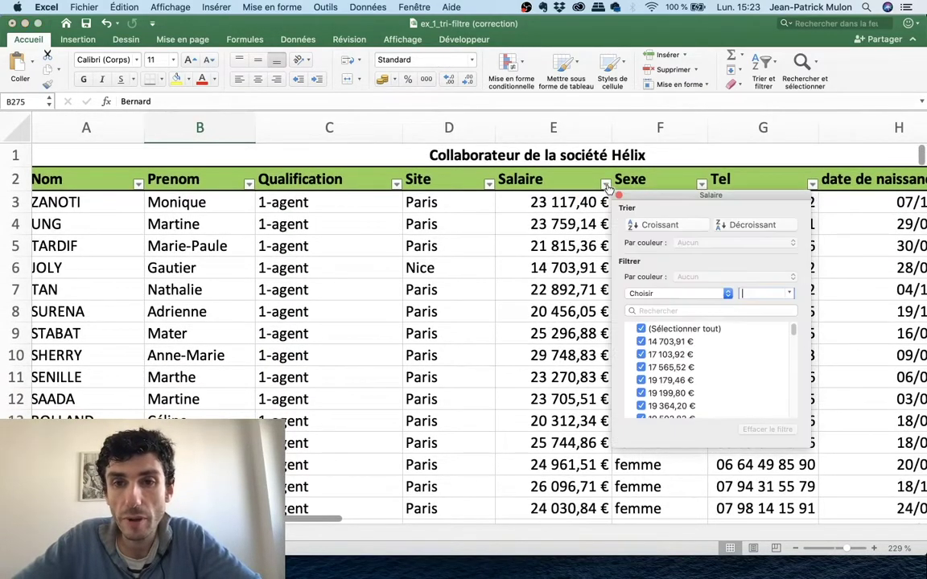
pyautogui.click(641, 293)
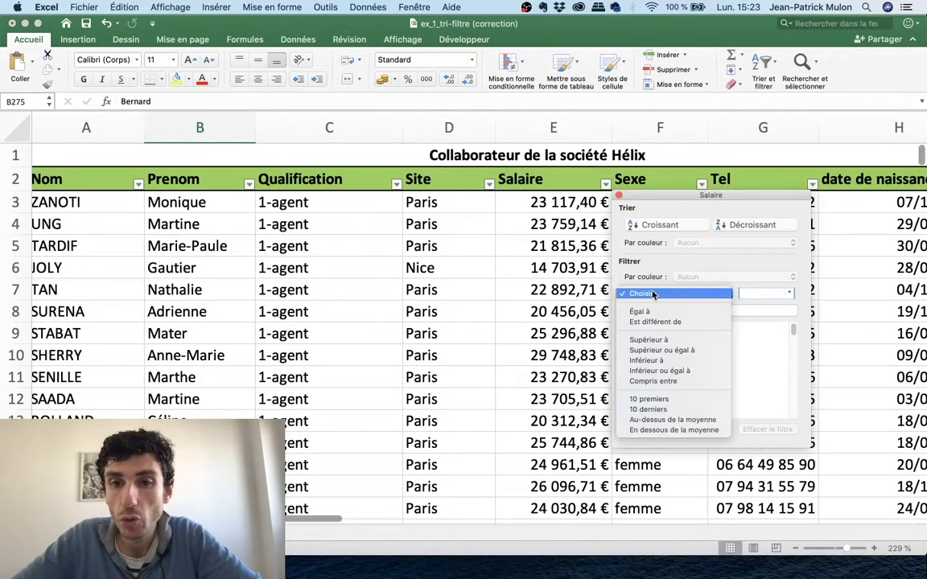
pyautogui.click(649, 409)
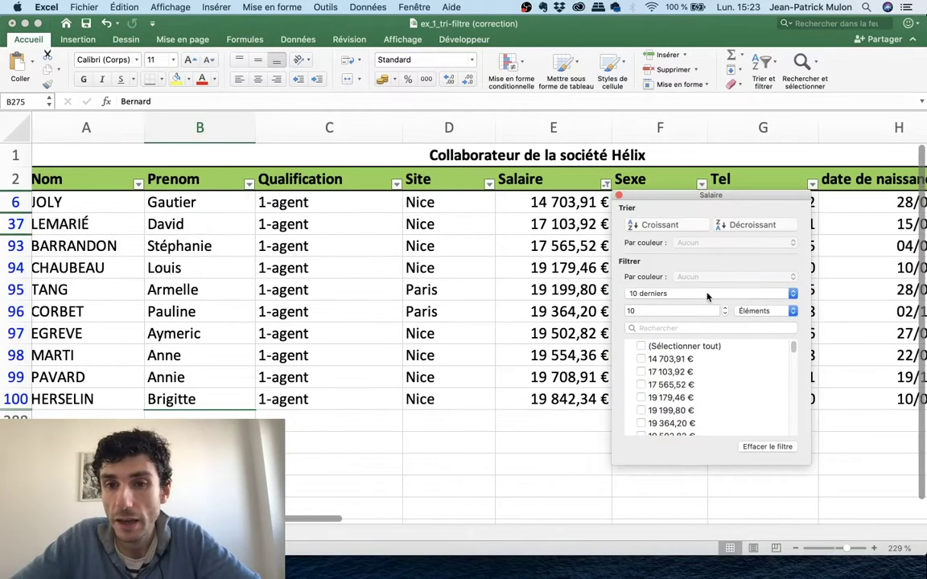
pyautogui.click(676, 311)
pyautogui.press('BackSpace')
pyautogui.press('BackSpace')
pyautogui.write('3')
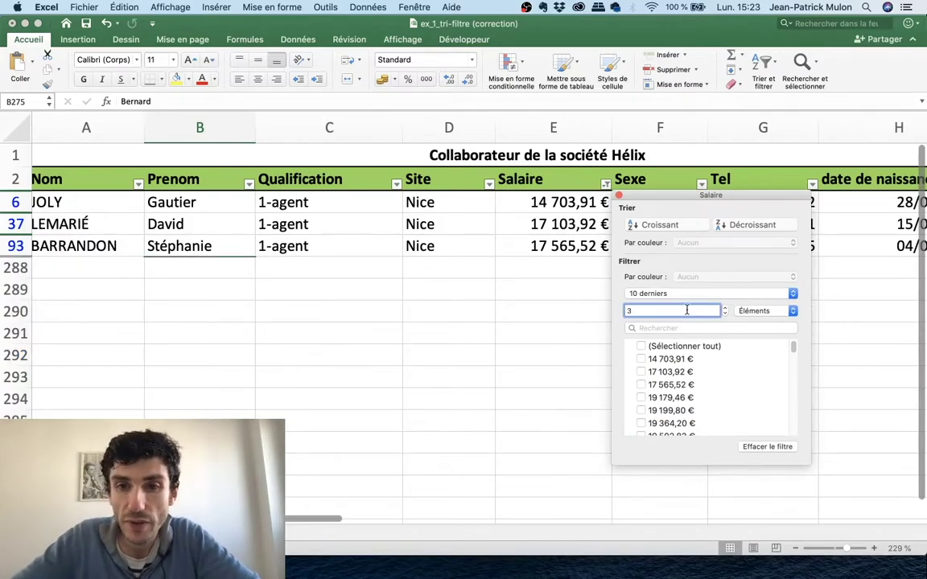
pyautogui.moveTo(668, 203); pyautogui.dragTo(624, 292)
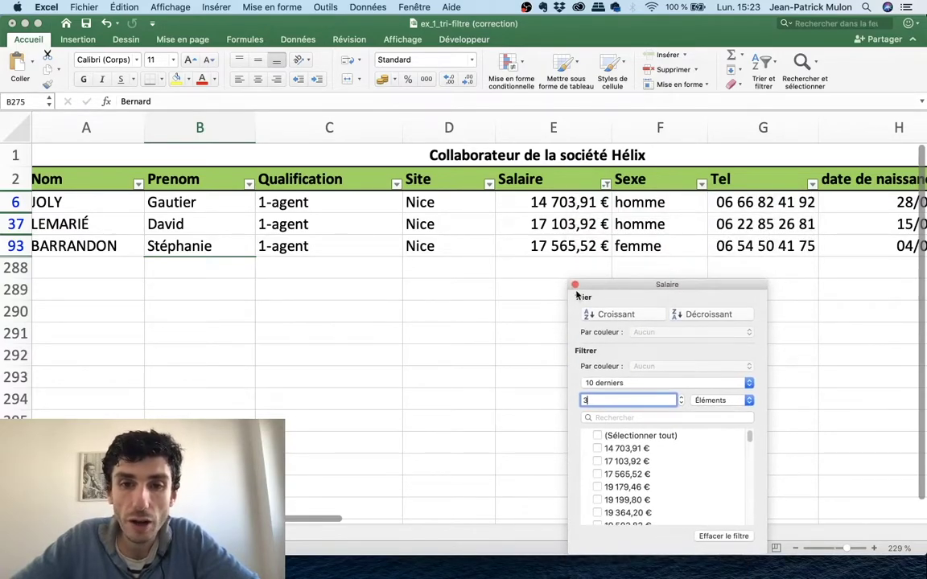
pyautogui.click(575, 285)
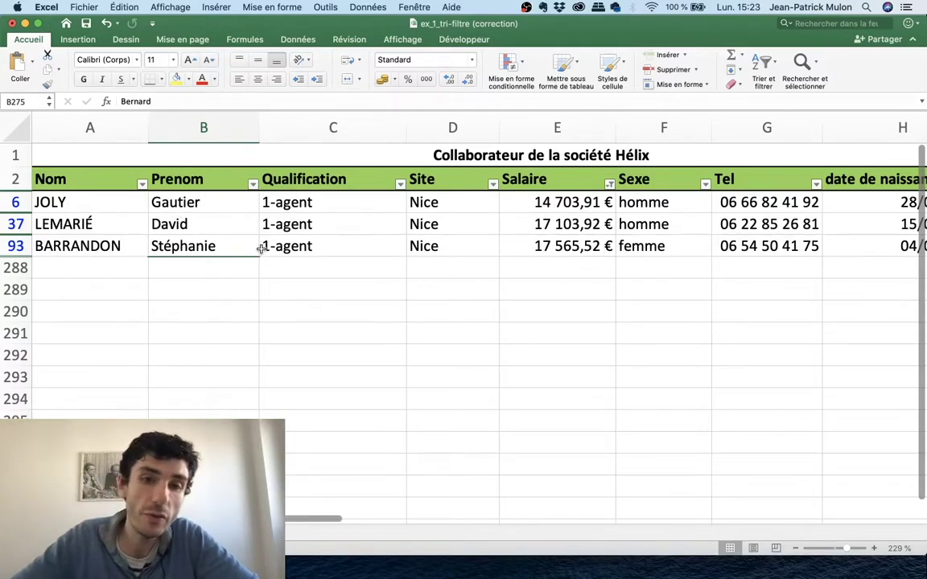
pyautogui.hscroll(3, 359, 239)
pyautogui.hscroll(-1, 359, 239)
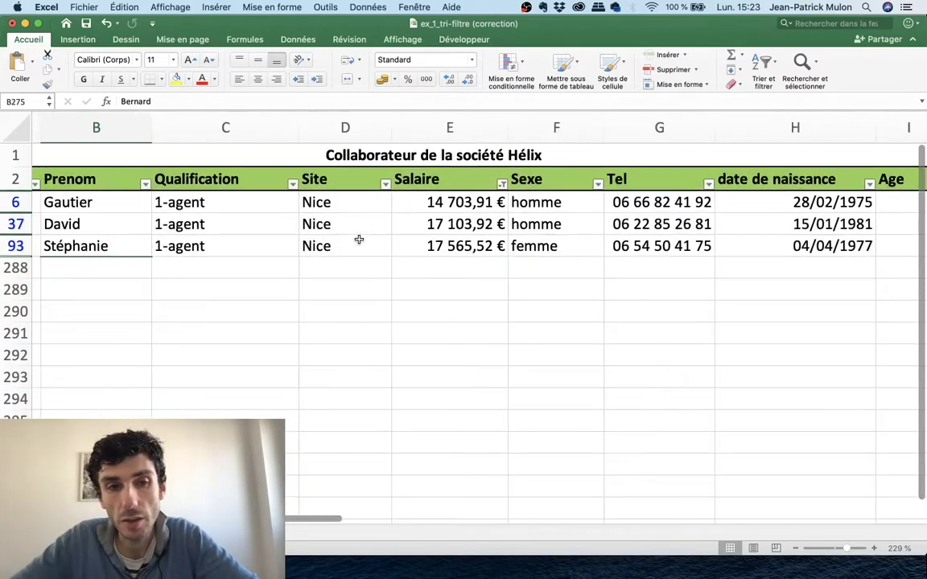
pyautogui.hscroll(5, 359, 239)
pyautogui.hscroll(2, 359, 239)
pyautogui.hscroll(-8, 359, 239)
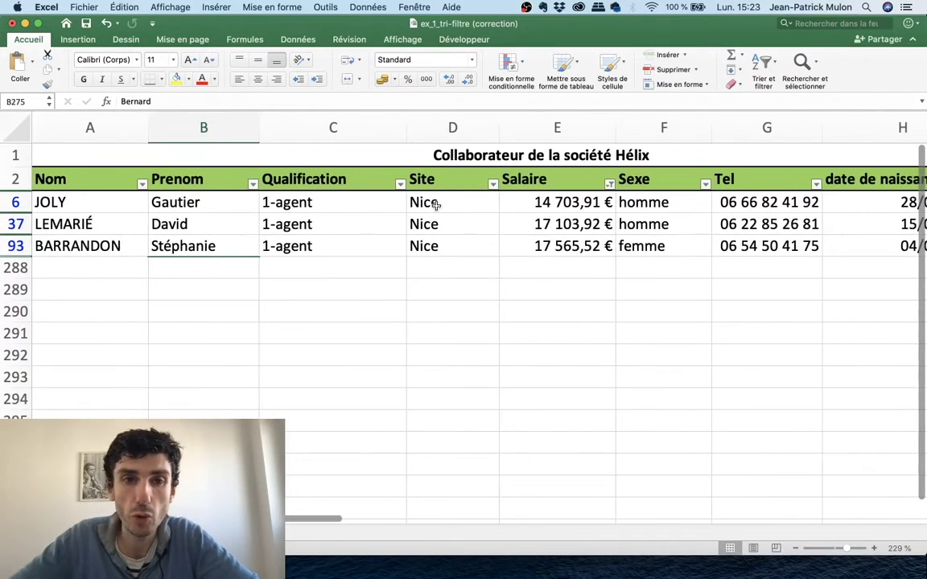
pyautogui.click(610, 183)
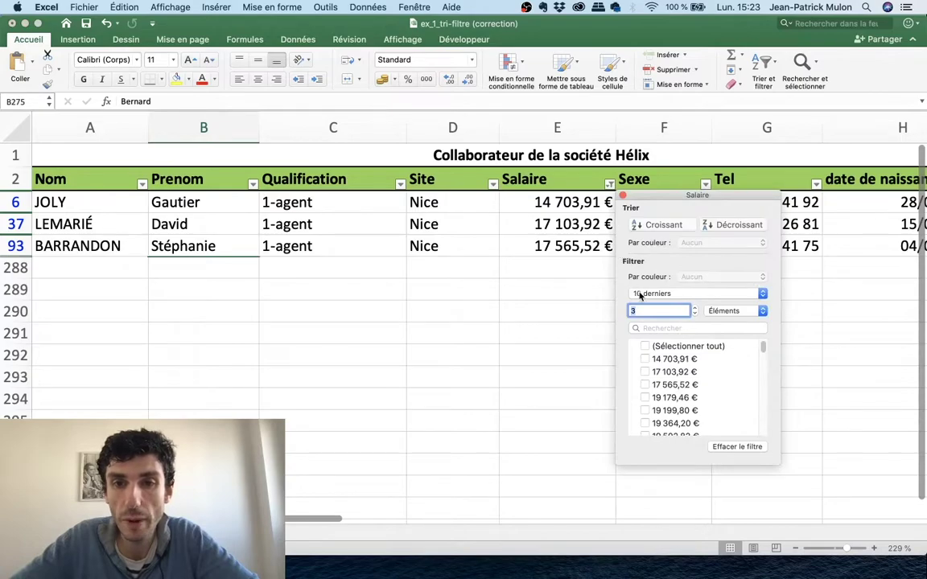
pyautogui.click(675, 346)
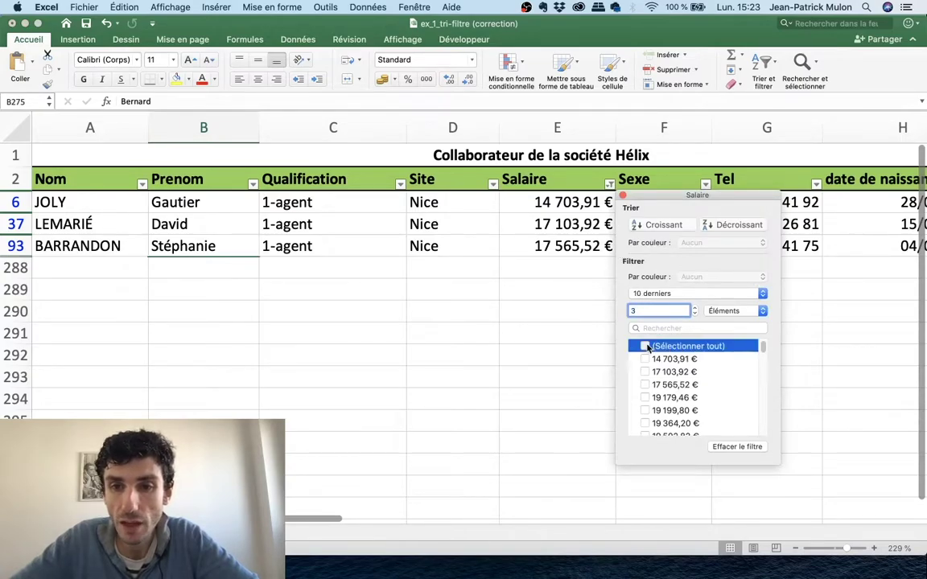
# Close the filter popup and switch to Word's Document4 with the « et » / « ou » notes
pyautogui.click(624, 196)
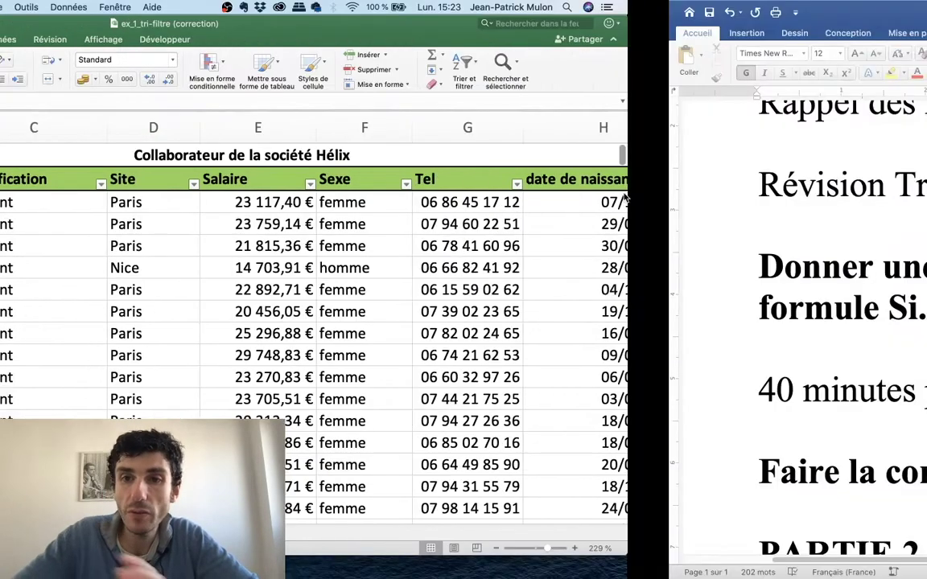
pyautogui.hscroll(10, 623, 197)
pyautogui.scroll(-2, 624, 196)
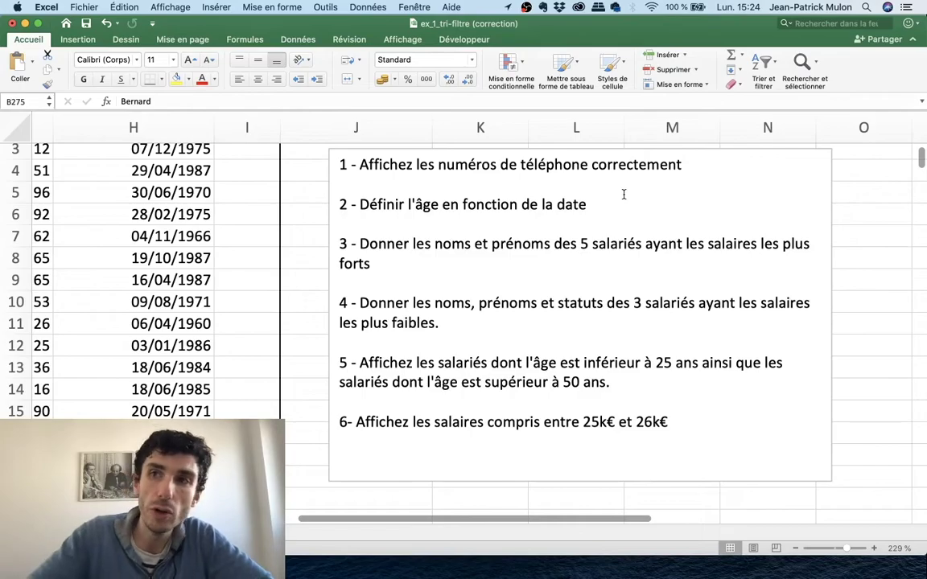
pyautogui.hotkey('ctrl', 'Left')
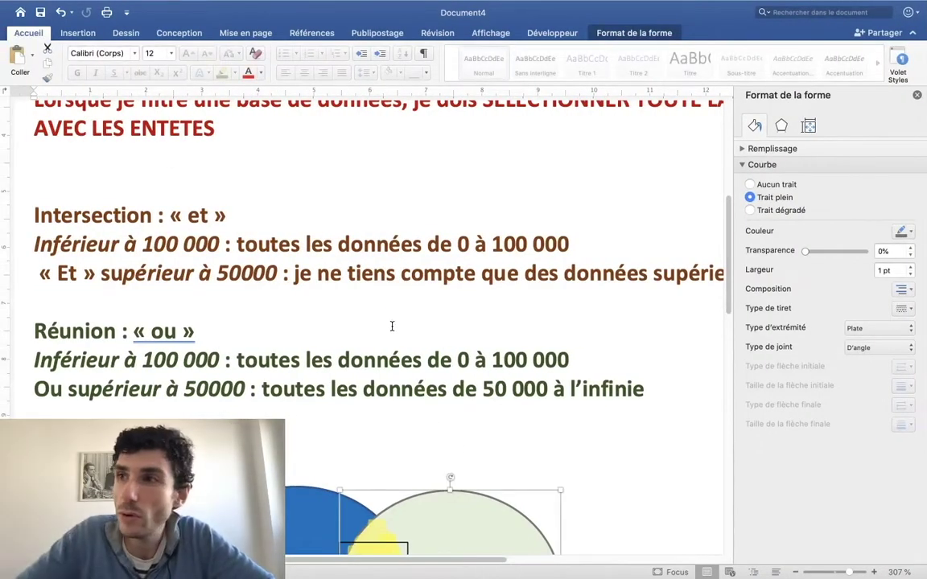
# Leave the Venn diagram Word document and bring up the ex_1_tri-filtre (correction) workbook
pyautogui.scroll(-5, 254, 385)
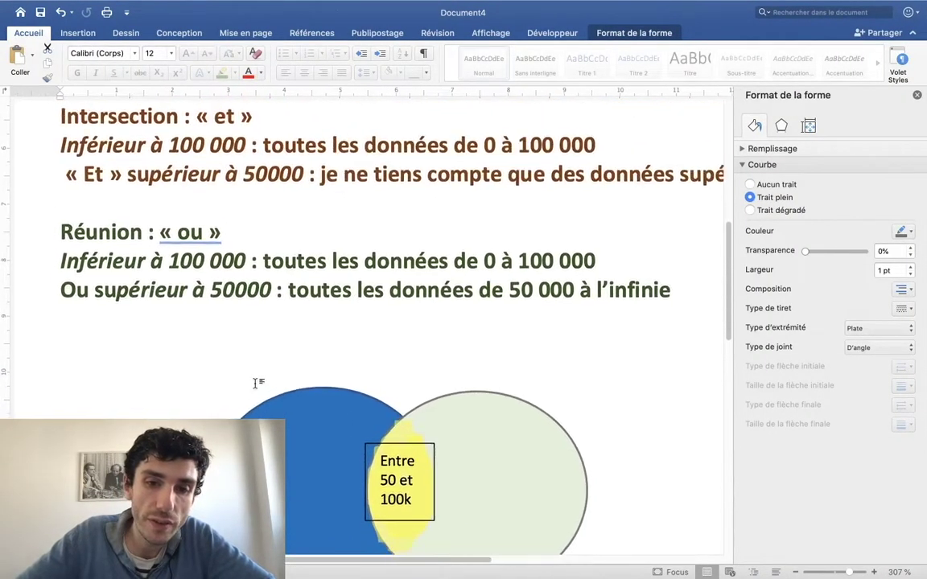
pyautogui.scroll(3, 254, 385)
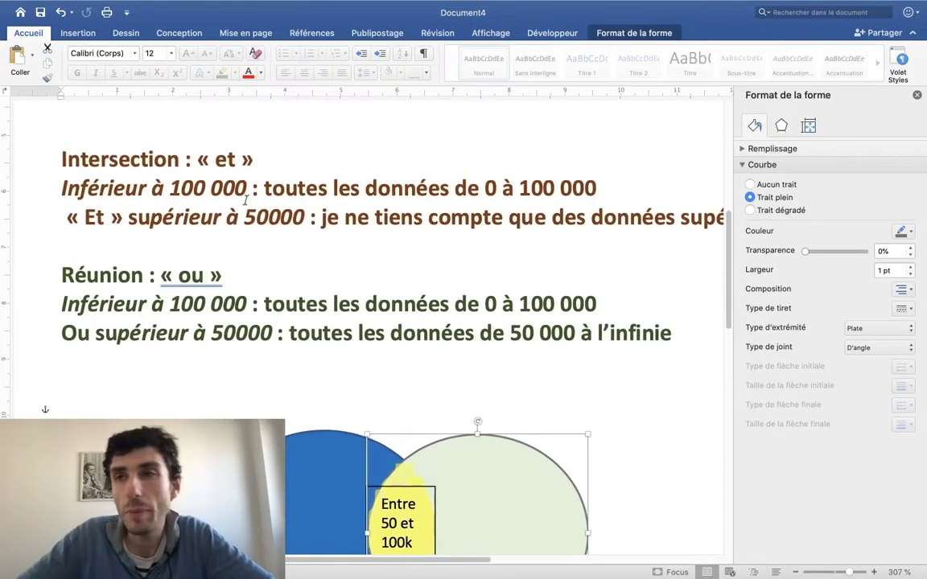
pyautogui.hotkey('ctrl', 'Right')
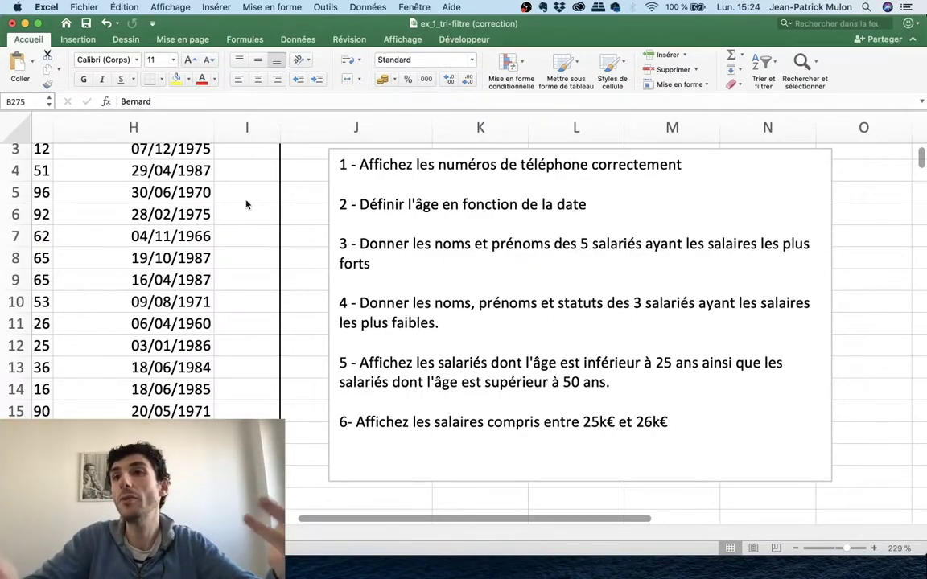
pyautogui.press('super+Tab')
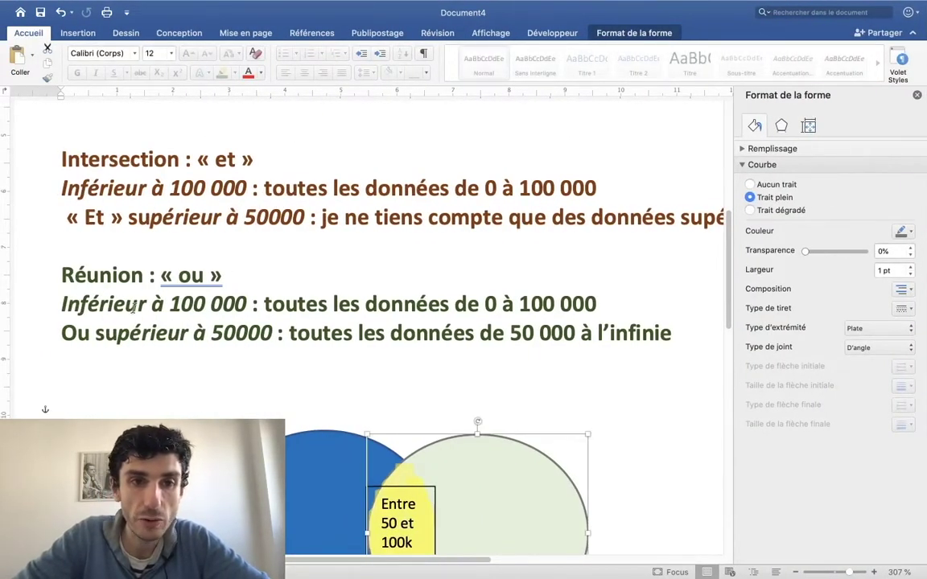
pyautogui.scroll(-5, 133, 308)
pyautogui.scroll(-5, 351, 327)
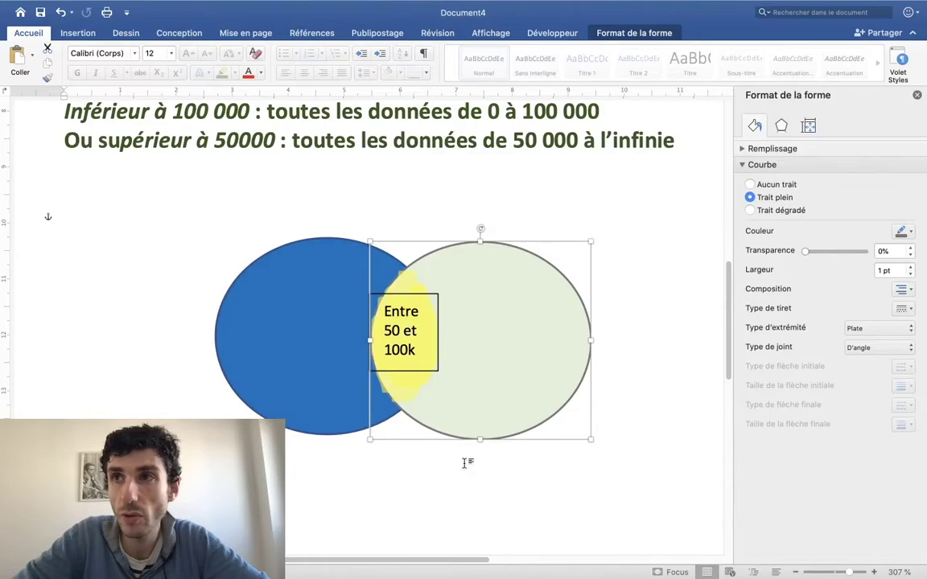
pyautogui.press('super+Tab')
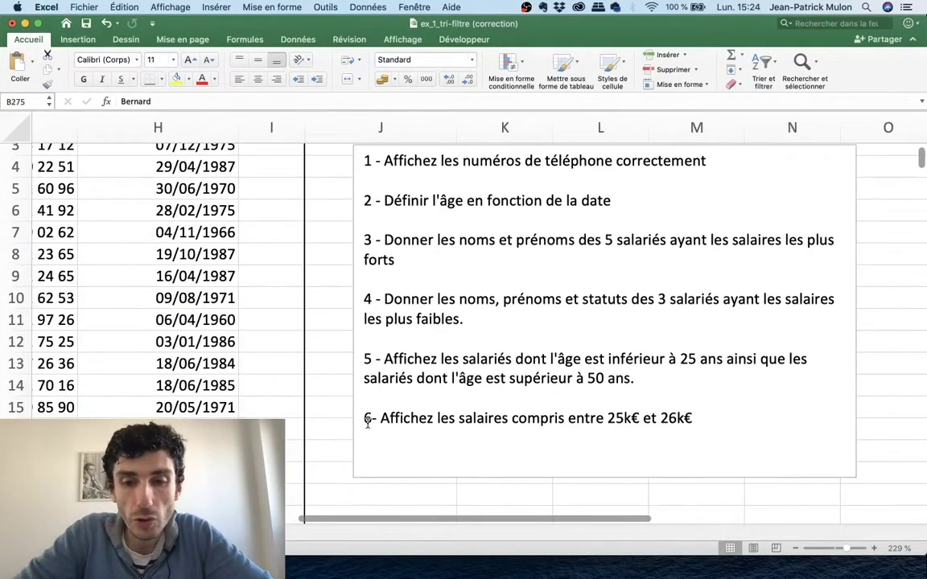
pyautogui.hscroll(-10, 367, 424)
pyautogui.scroll(2, 367, 424)
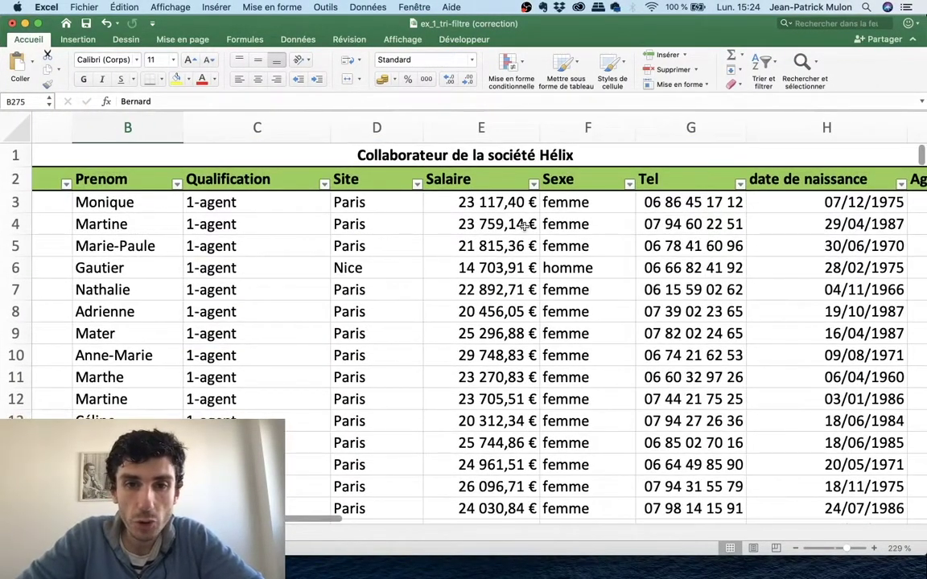
pyautogui.hscroll(6, 482, 201)
pyautogui.scroll(-1, 524, 227)
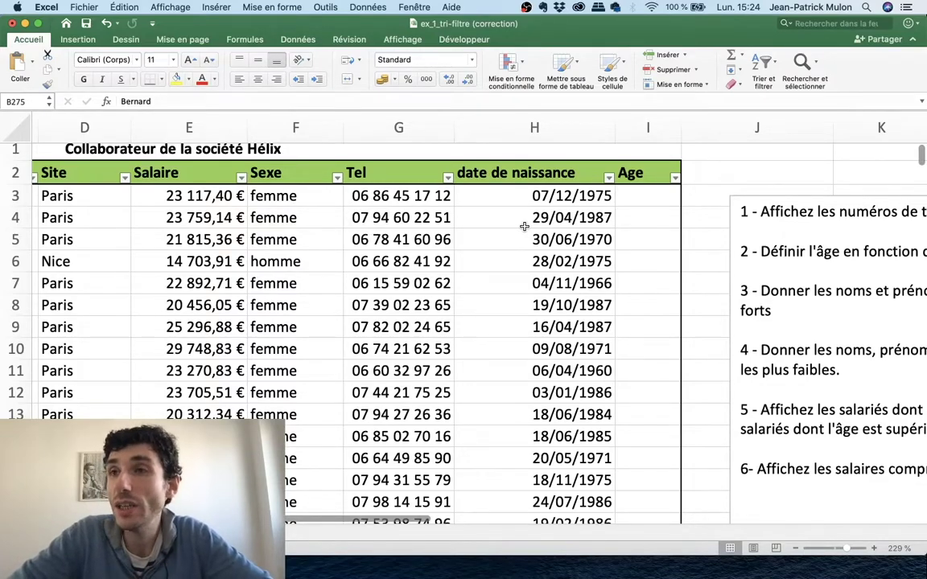
pyautogui.hscroll(3, 524, 227)
pyautogui.hscroll(3, 522, 226)
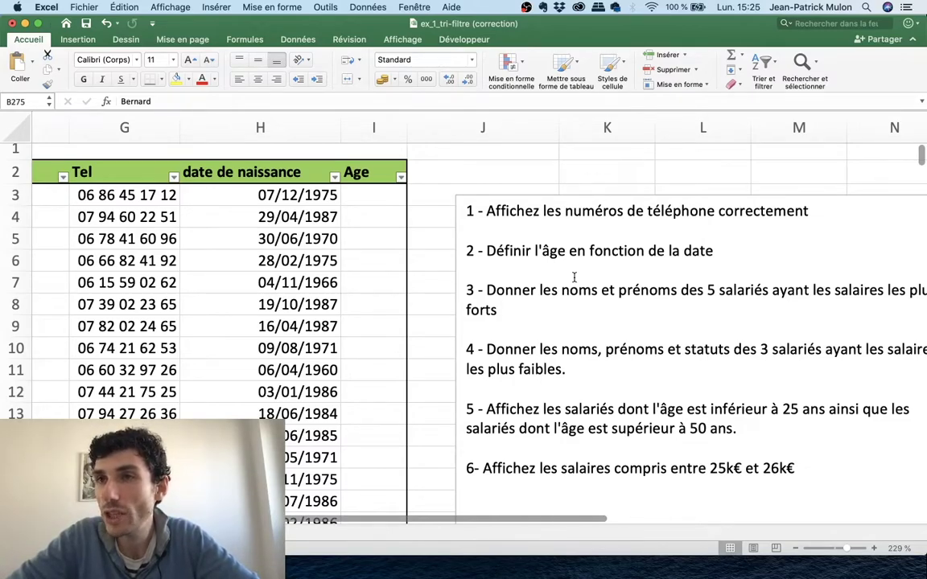
pyautogui.hscroll(-5, 573, 277)
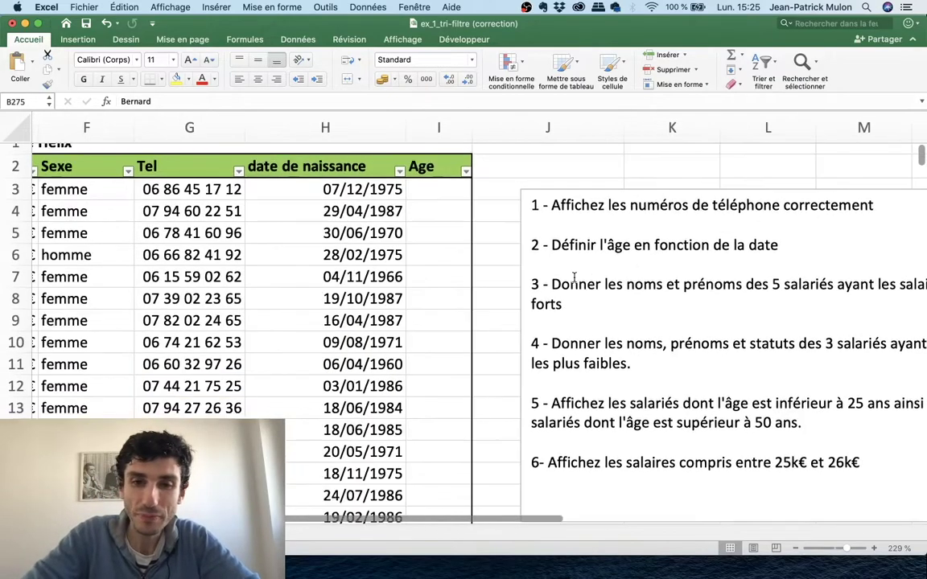
pyautogui.hscroll(5, 573, 277)
pyautogui.scroll(-2, 574, 277)
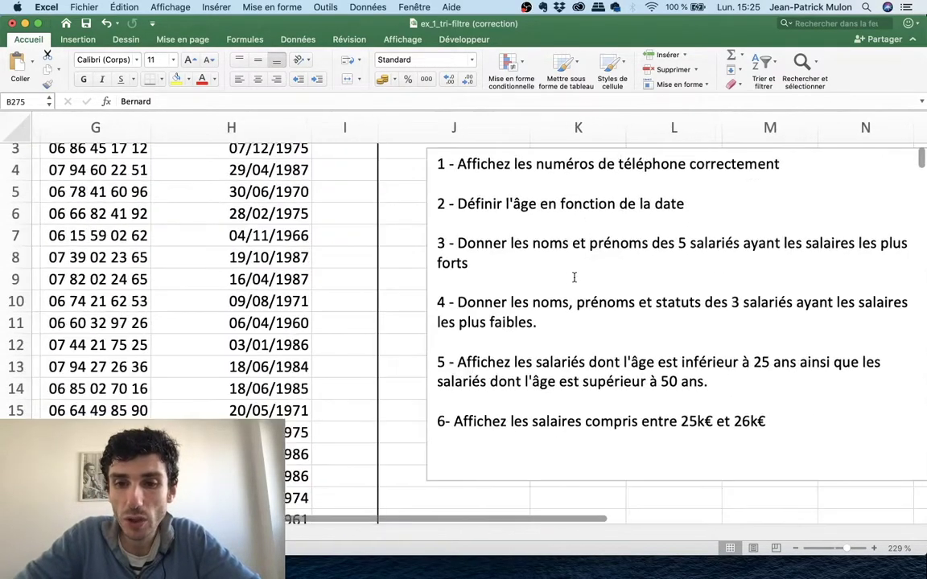
pyautogui.scroll(1, 574, 277)
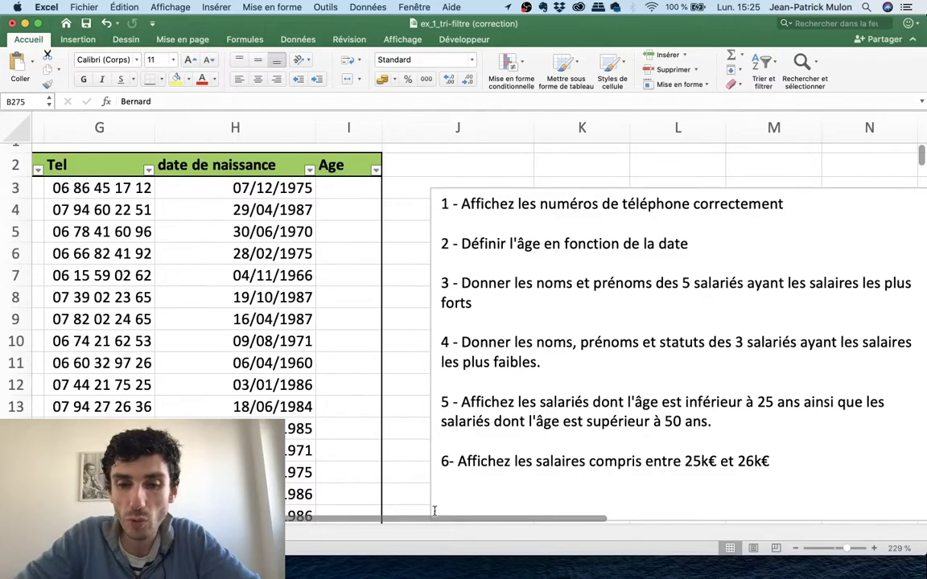
pyautogui.hscroll(-5, 534, 456)
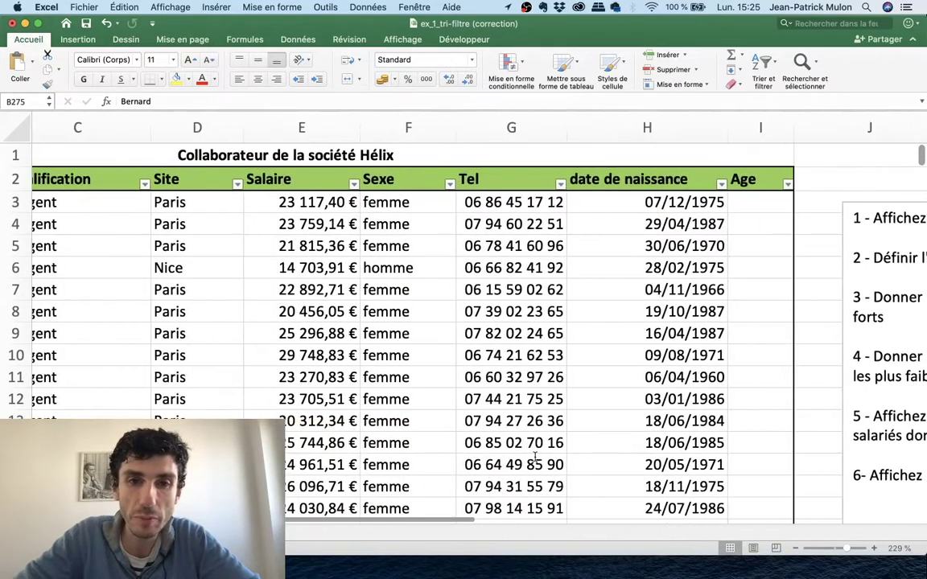
pyautogui.hscroll(-3, 533, 456)
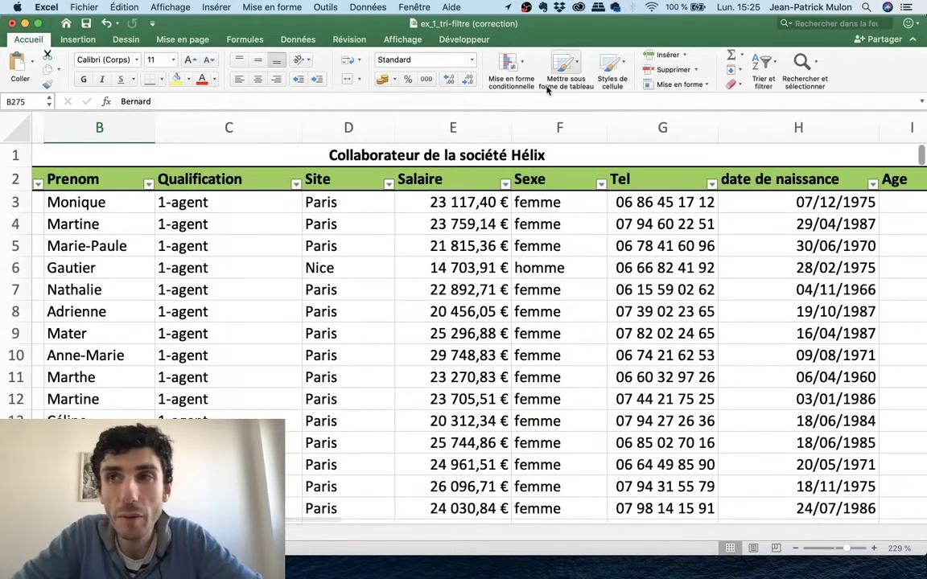
# Start a Salaire filter condition 'Supérieur ou égal à' with the value 25
pyautogui.click(504, 184)
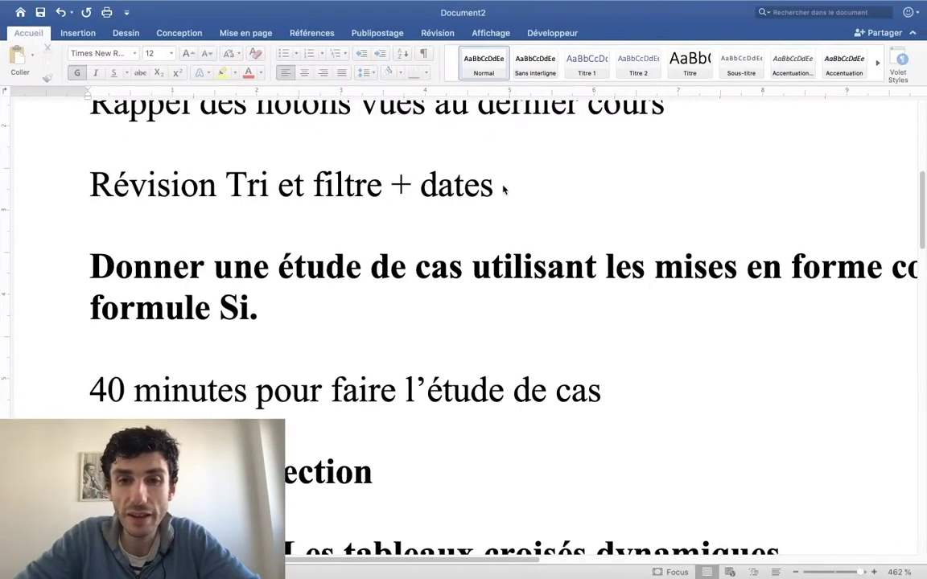
pyautogui.click(504, 186)
pyautogui.click(505, 185)
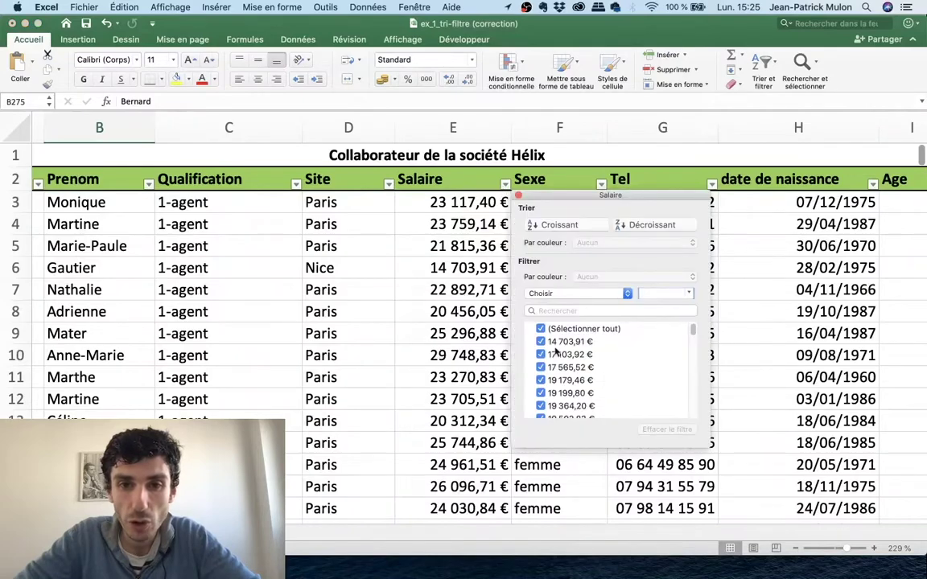
pyautogui.click(577, 292)
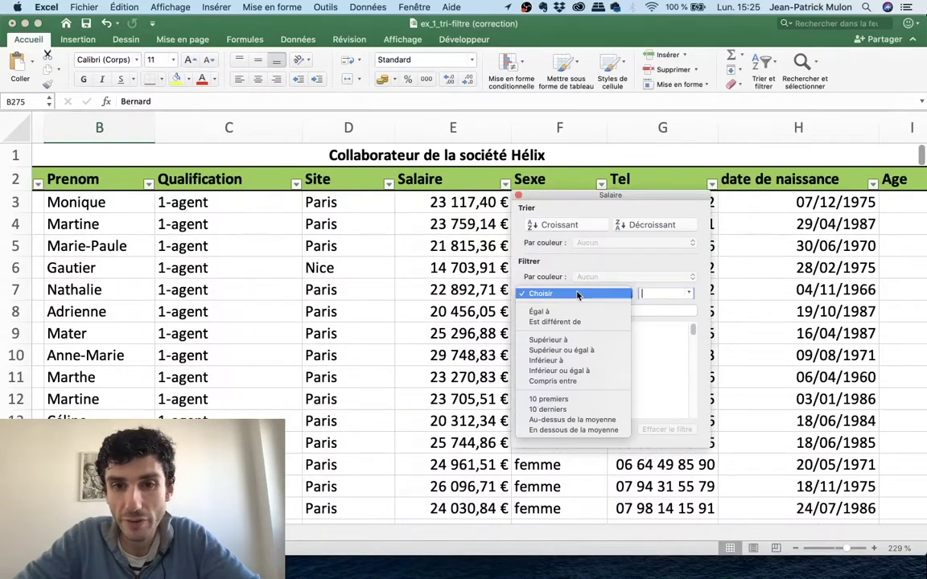
pyautogui.click(564, 351)
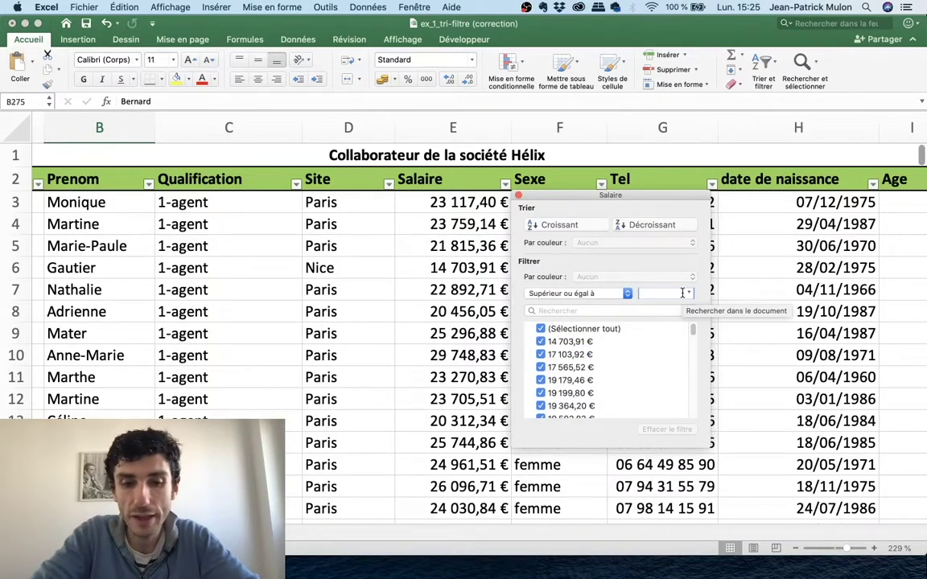
pyautogui.click(683, 293)
pyautogui.write('25')
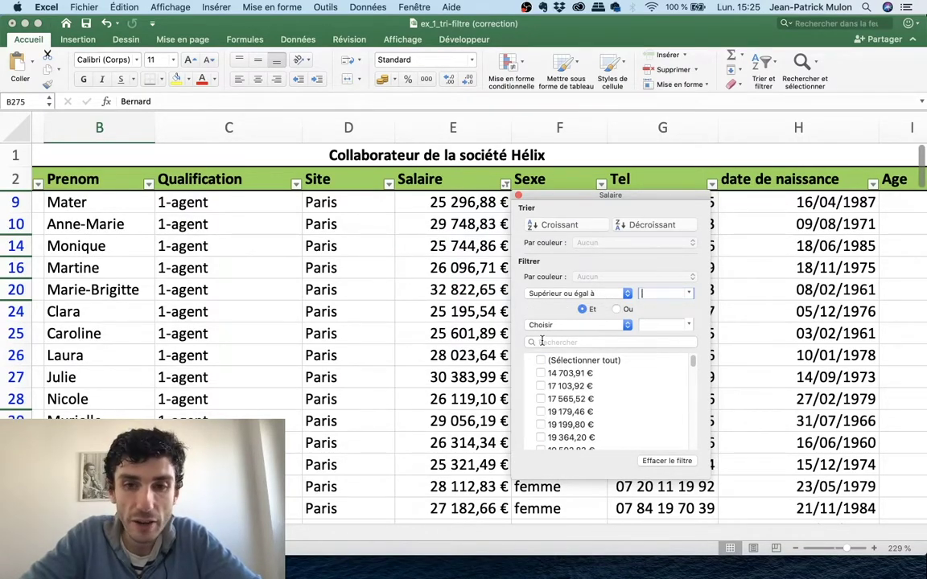
pyautogui.click(541, 296)
pyautogui.click(555, 294)
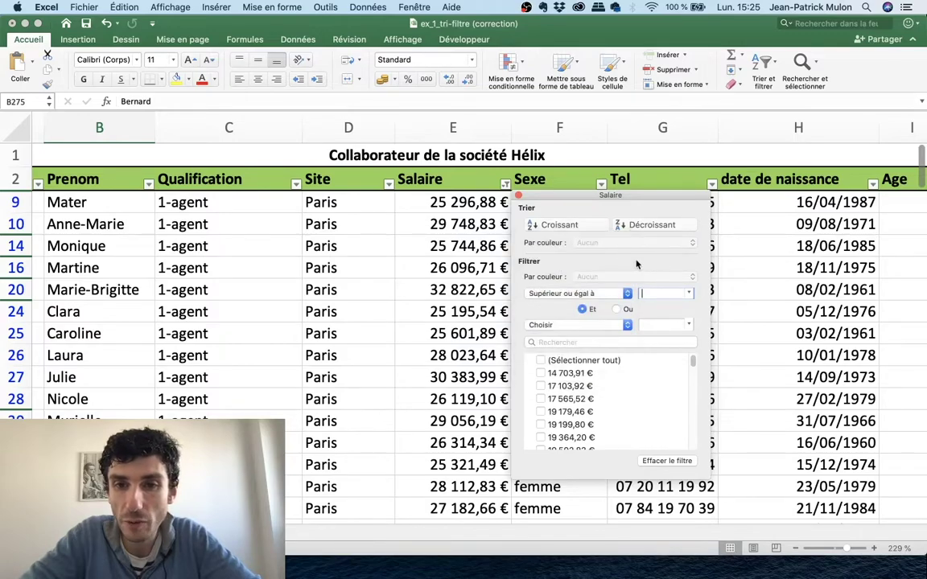
pyautogui.click(518, 195)
# Filter Salaire to values from 25000 up to 26000 and apply it
pyautogui.click(504, 185)
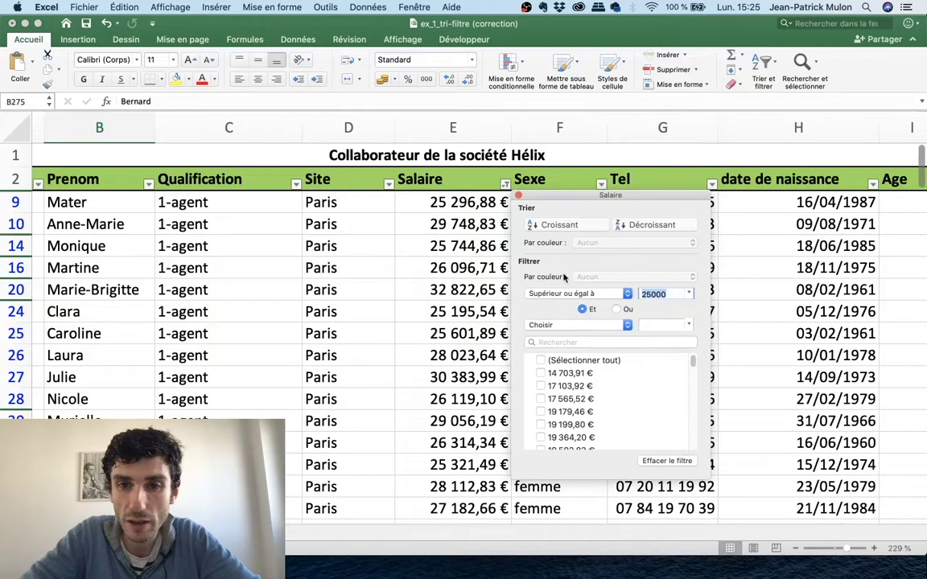
pyautogui.press('BackSpace')
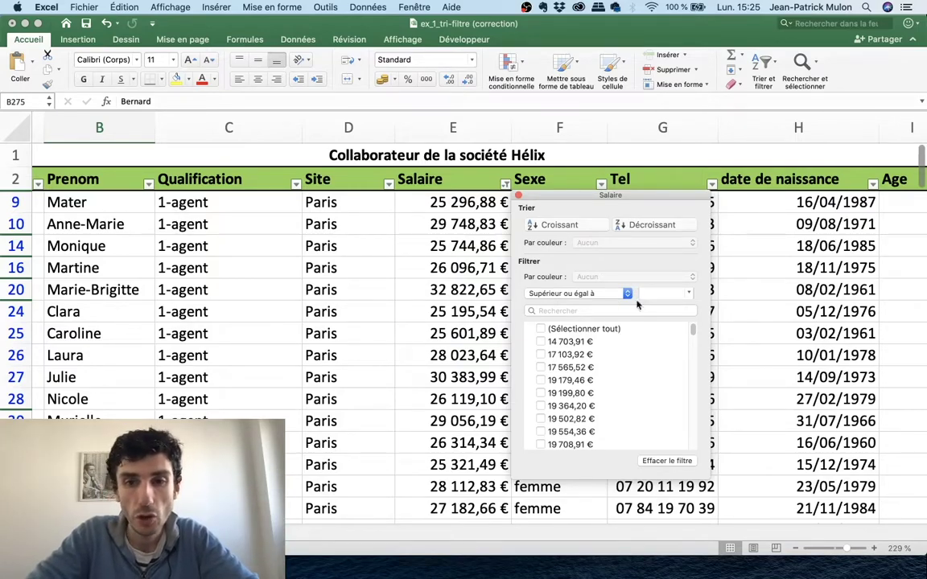
pyautogui.write('25000')
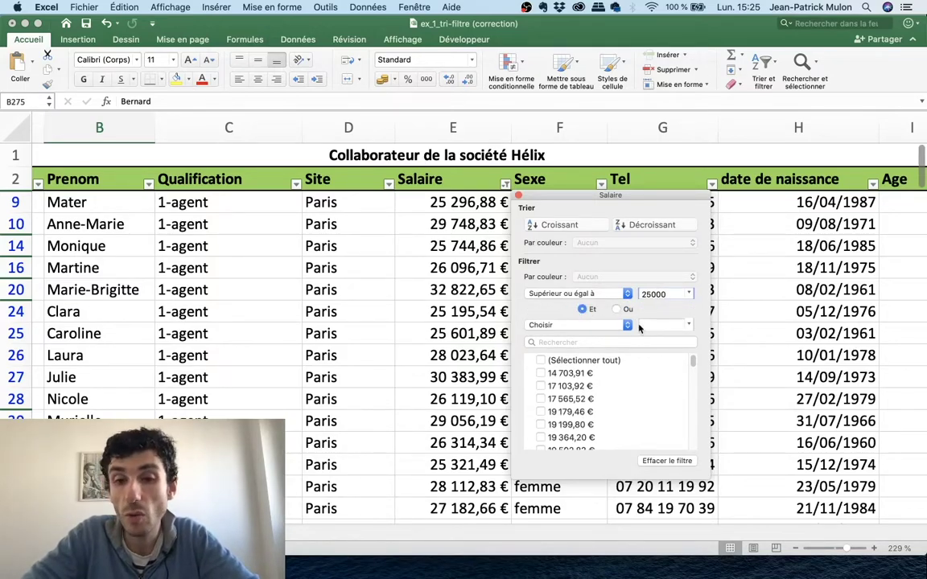
pyautogui.click(628, 326)
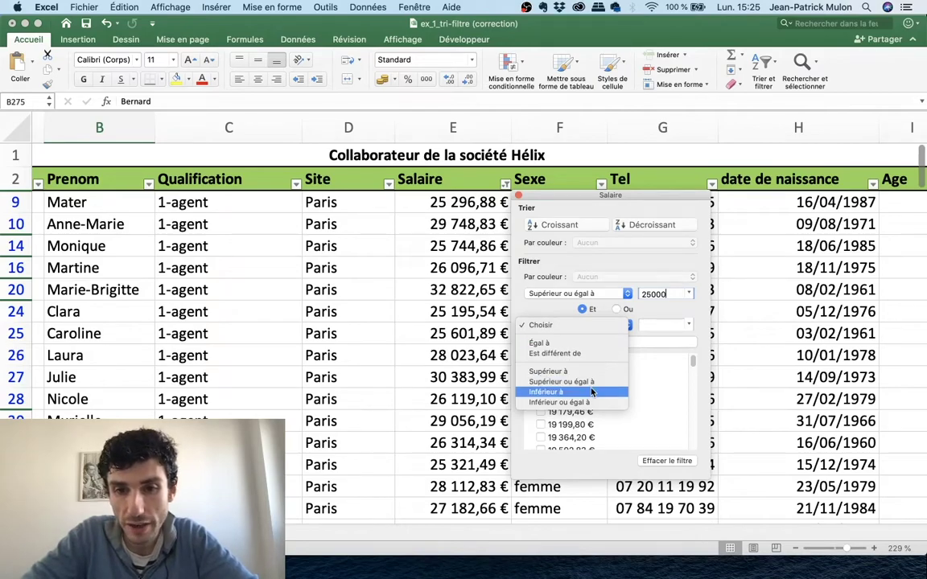
pyautogui.press('Escape')
pyautogui.click(666, 324)
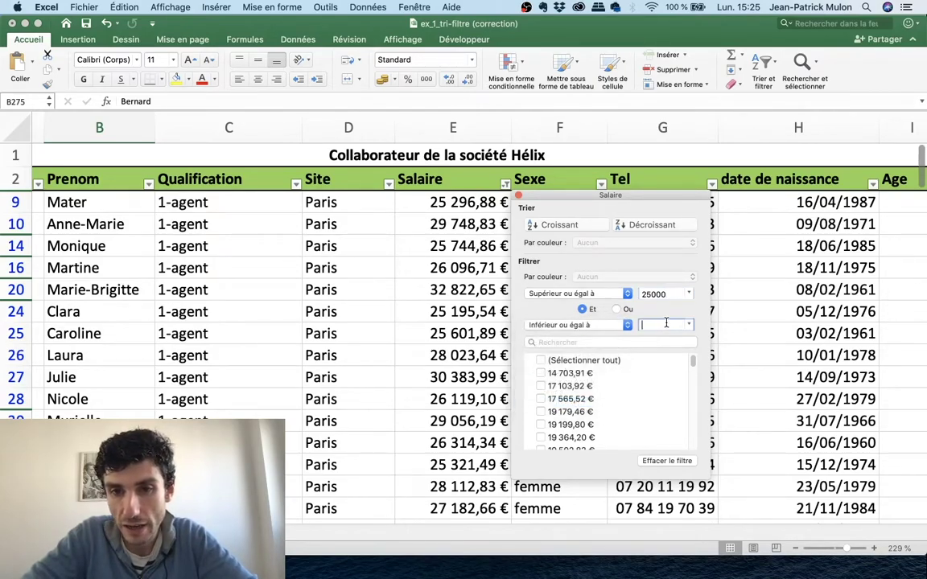
pyautogui.write('26000')
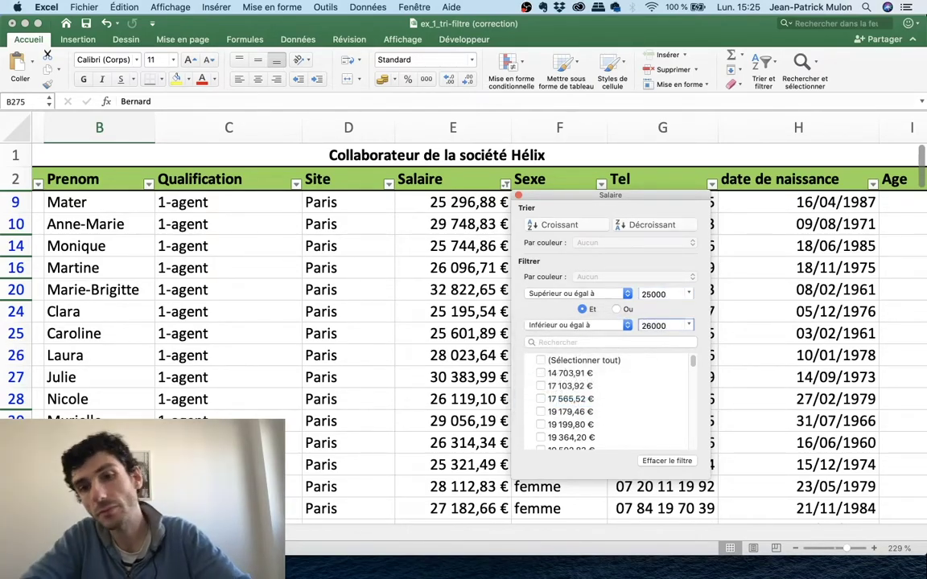
pyautogui.click(519, 196)
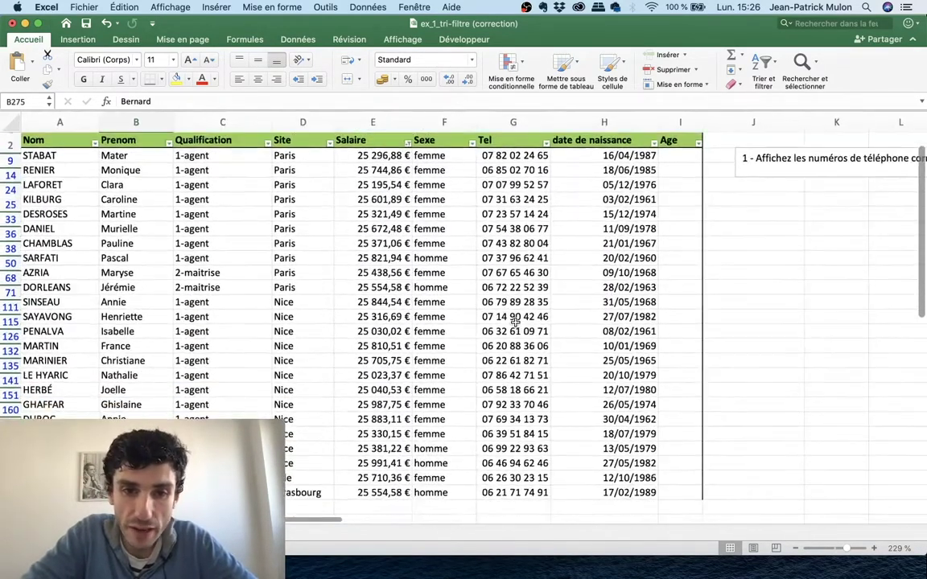
pyautogui.scroll(-2, 515, 320)
pyautogui.scroll(2, 515, 322)
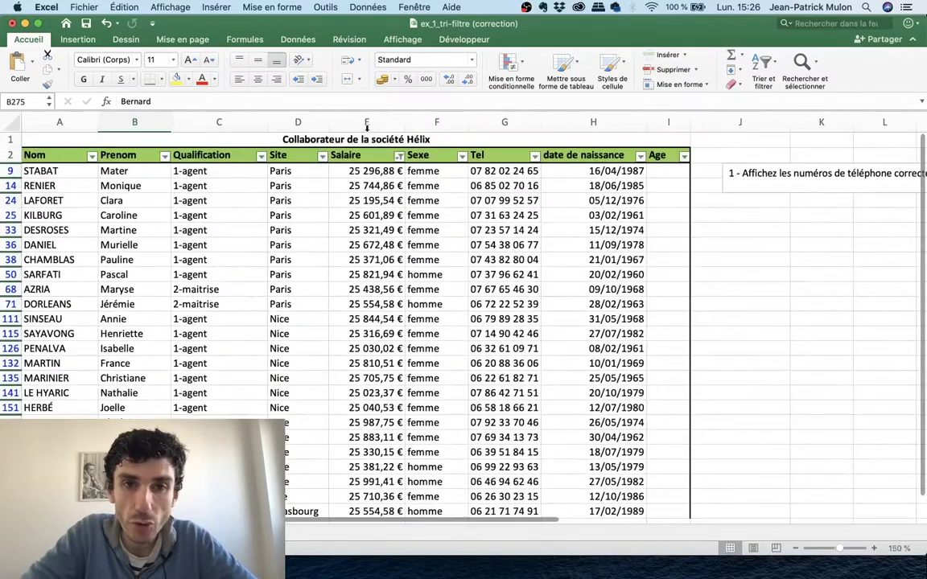
pyautogui.scroll(-5, 394, 356)
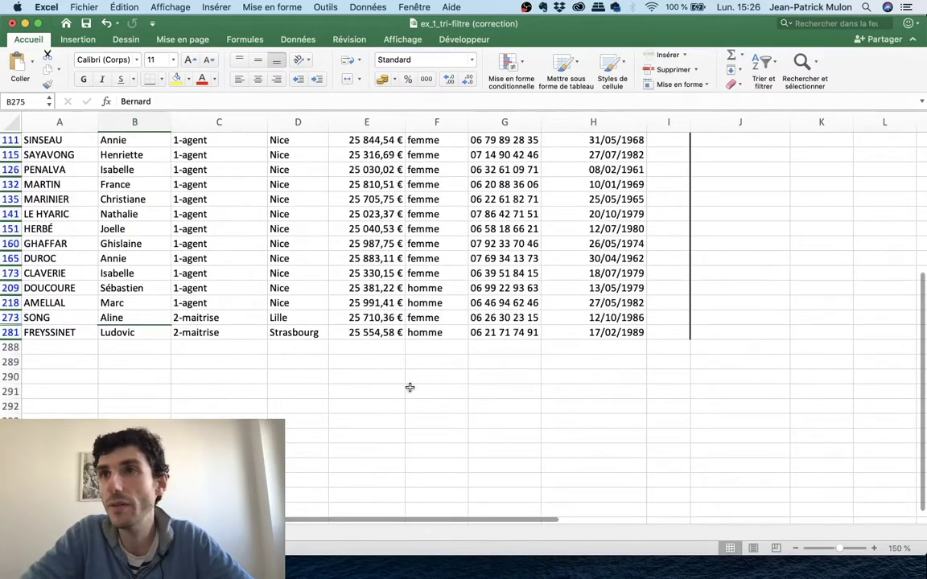
pyautogui.scroll(5, 410, 388)
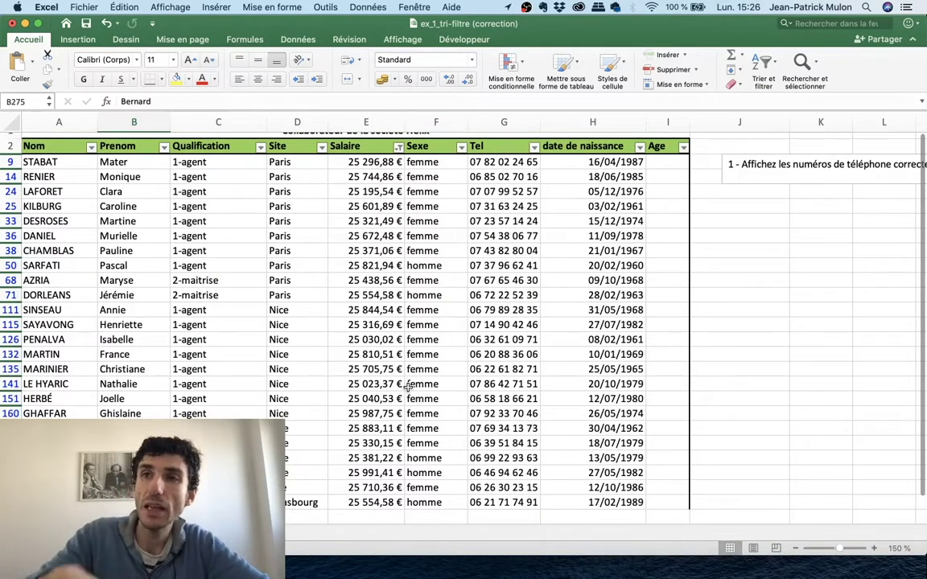
pyautogui.hscroll(3, 409, 388)
pyautogui.hscroll(1, 408, 388)
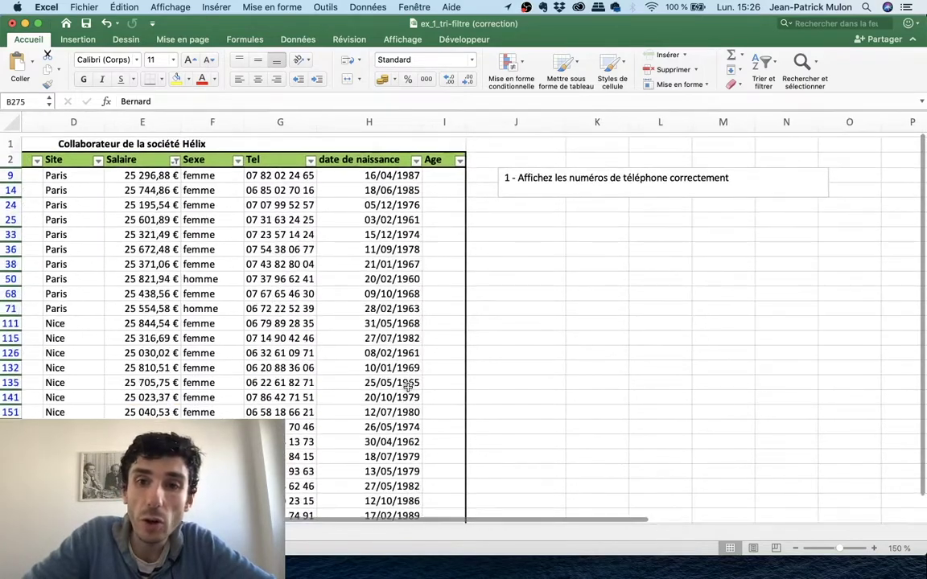
pyautogui.hscroll(-4, 433, 200)
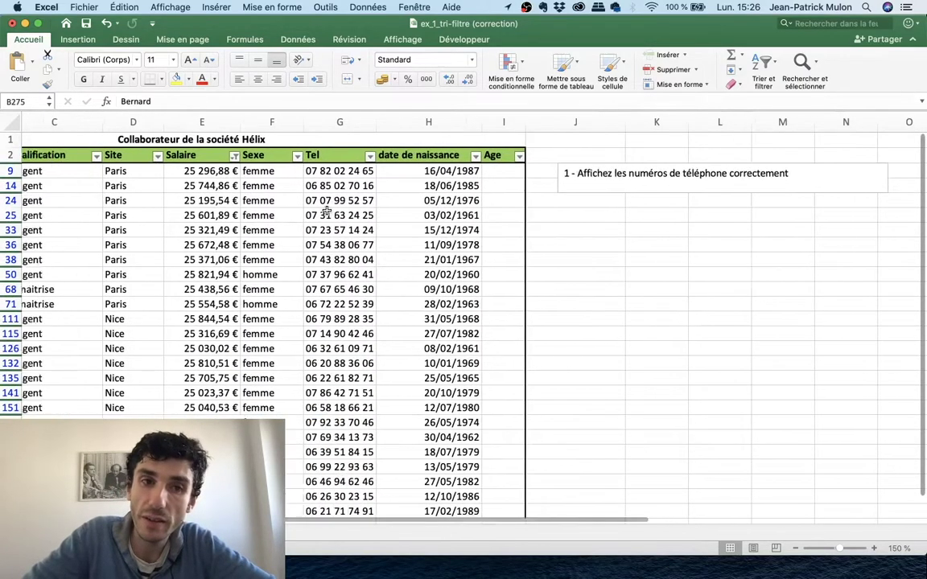
pyautogui.click(396, 160)
# Clear the Salaire range filter so every employee row shows again
pyautogui.click(396, 157)
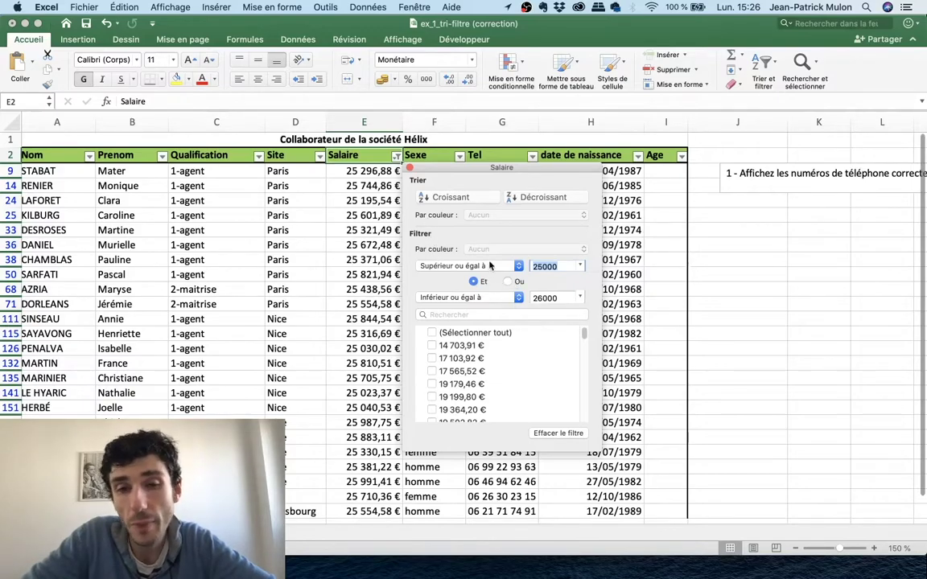
pyautogui.click(431, 334)
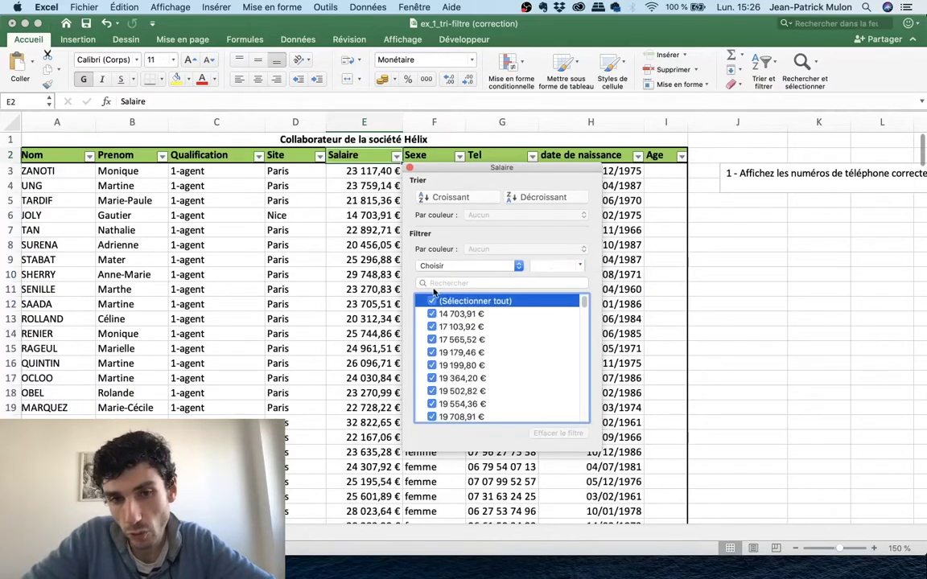
pyautogui.click(409, 170)
# Select the box of exercise questions, then go to the empty Dates sheet
pyautogui.hscroll(2, 483, 226)
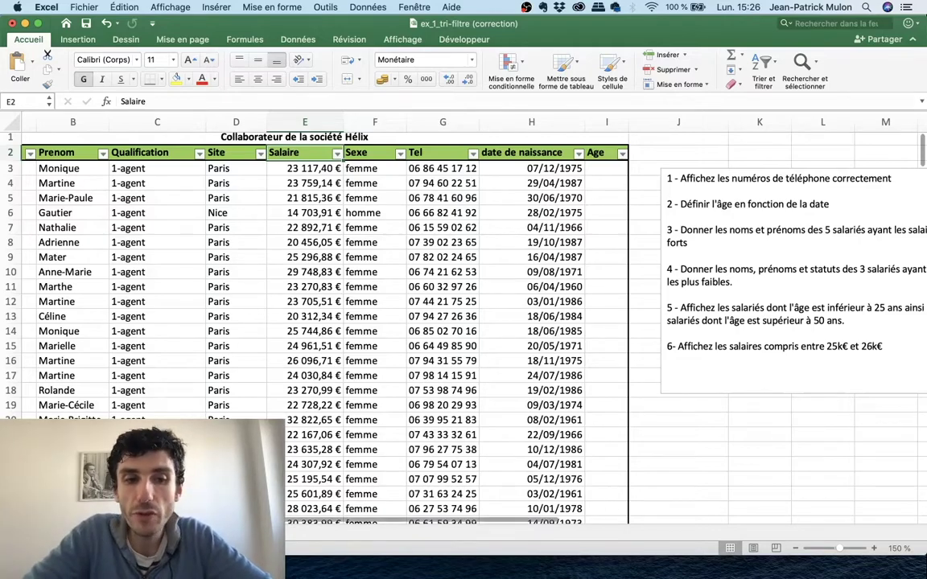
pyautogui.moveTo(483, 577)
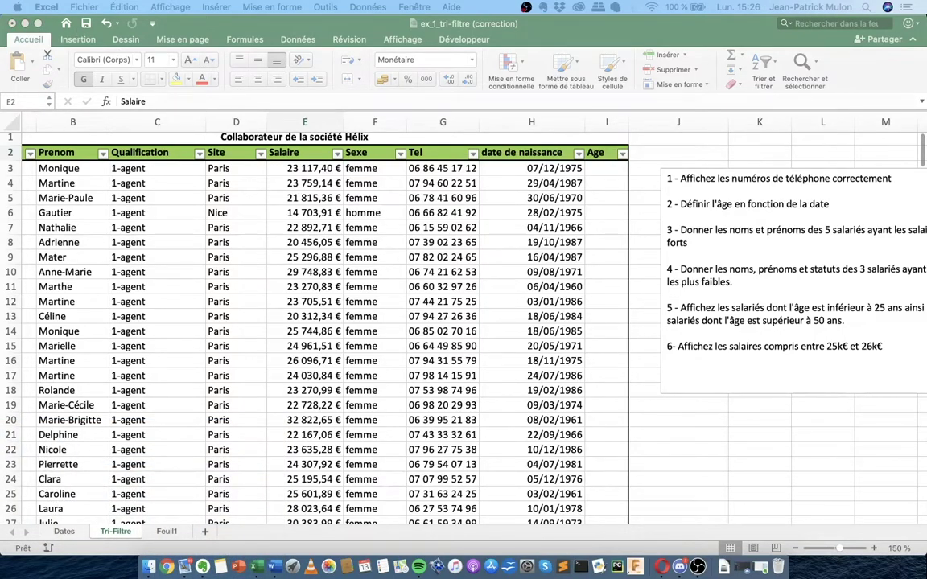
pyautogui.scroll(-2, 712, 210)
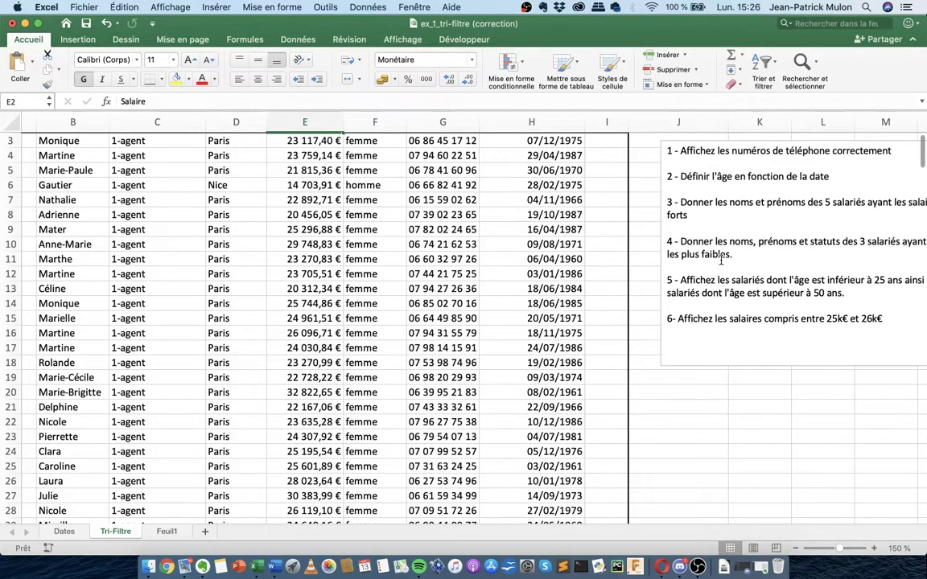
pyautogui.click(692, 243)
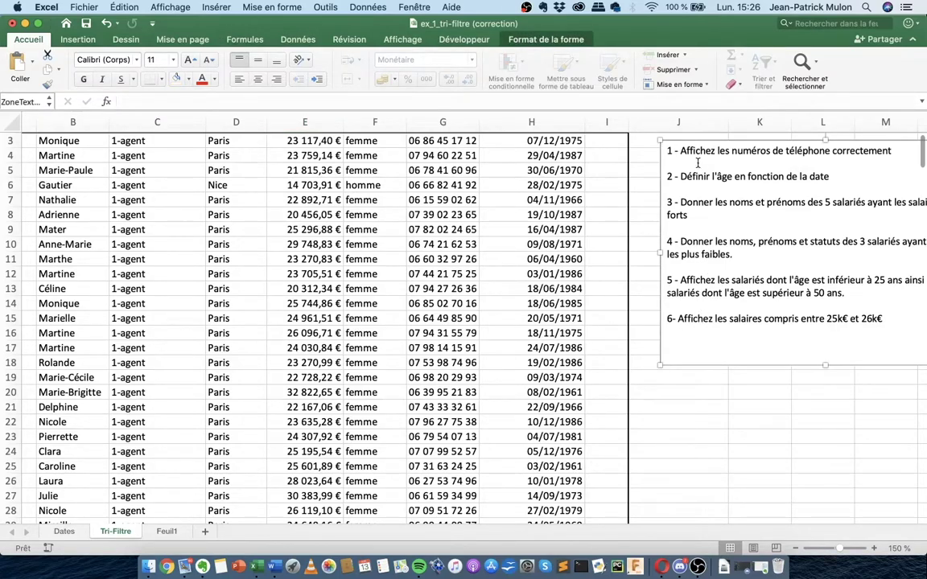
pyautogui.click(64, 531)
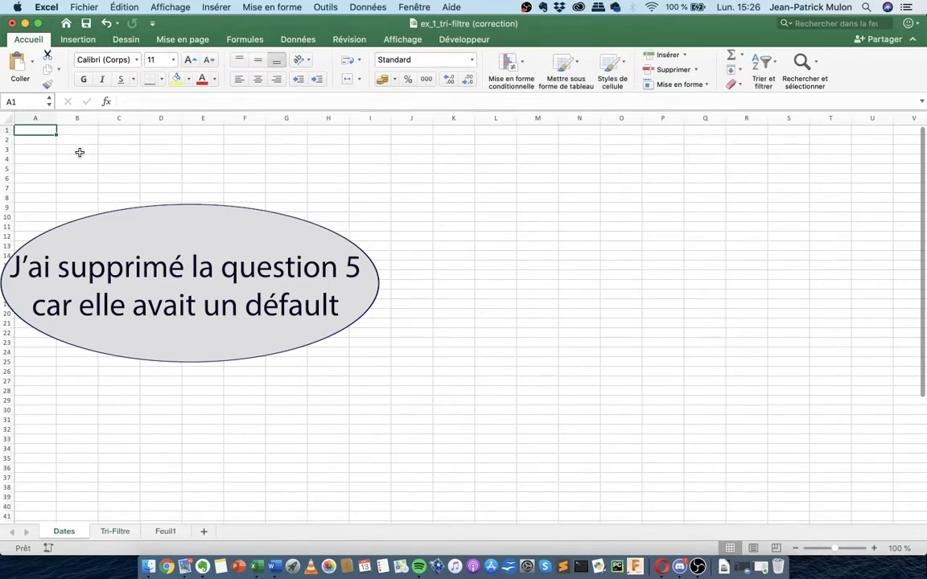
# Return to the top-left of the blank Dates sheet and select cell A2
pyautogui.hscroll(15, 79, 152)
pyautogui.scroll(5, 80, 152)
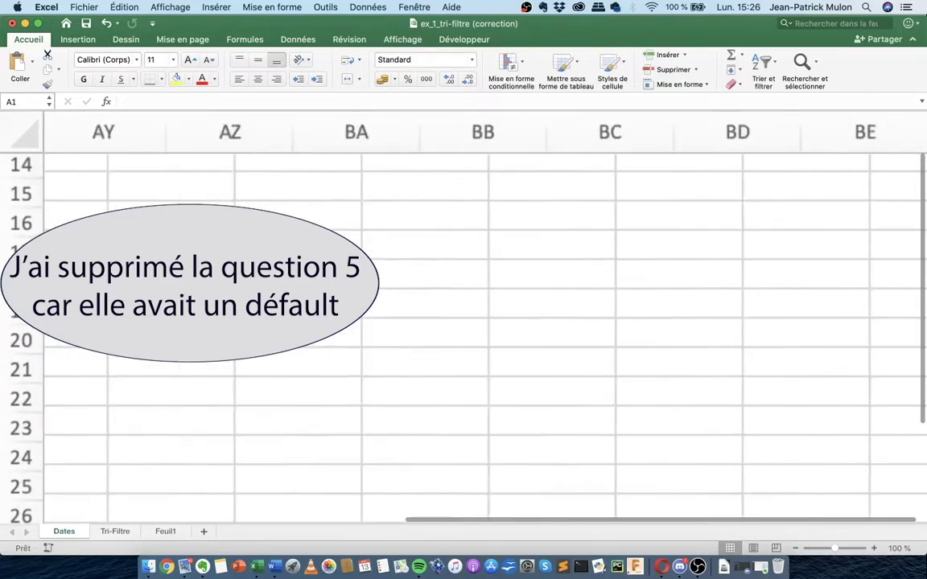
pyautogui.scroll(5, 464, 322)
pyautogui.hscroll(-5, 463, 322)
pyautogui.hscroll(-5, 464, 322)
pyautogui.hscroll(-5, 464, 321)
pyautogui.hscroll(-5, 464, 322)
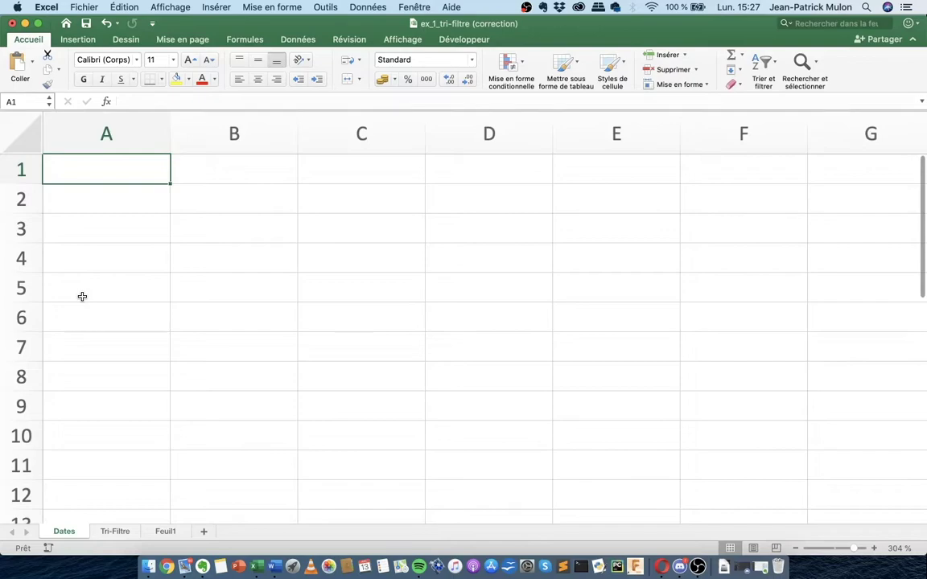
pyautogui.click(97, 285)
pyautogui.press('Up')
pyautogui.press('Right')
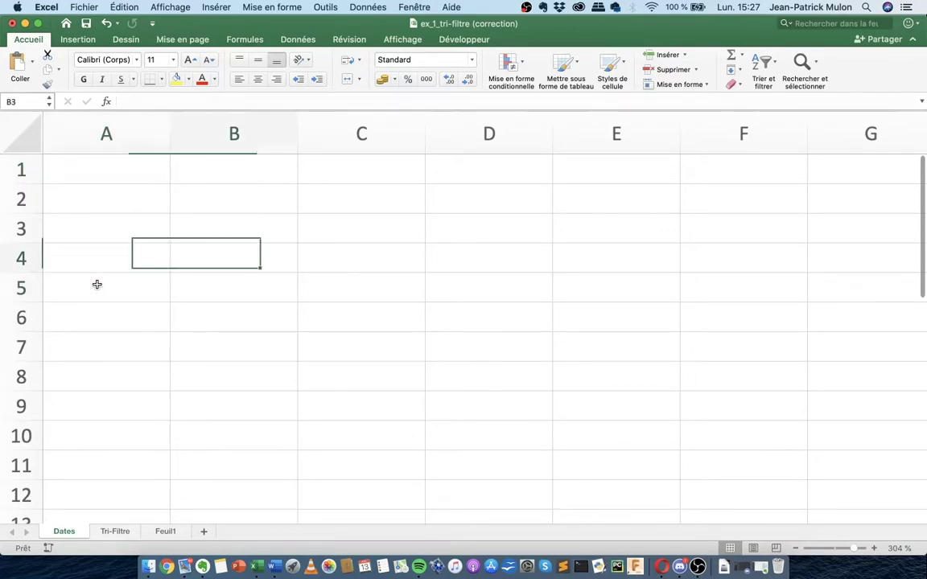
pyautogui.press('Right')
pyautogui.press('Up')
pyautogui.press('Up')
pyautogui.press('Up')
pyautogui.press('Down')
pyautogui.press('Left')
pyautogui.press('Left')
pyautogui.press('Right')
pyautogui.press('Right')
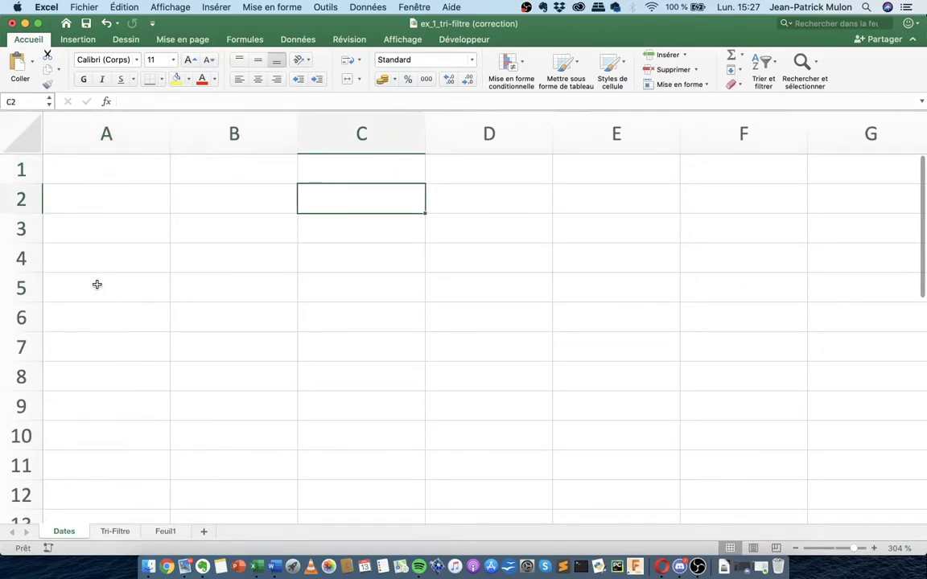
pyautogui.press('Left')
pyautogui.press('Left')
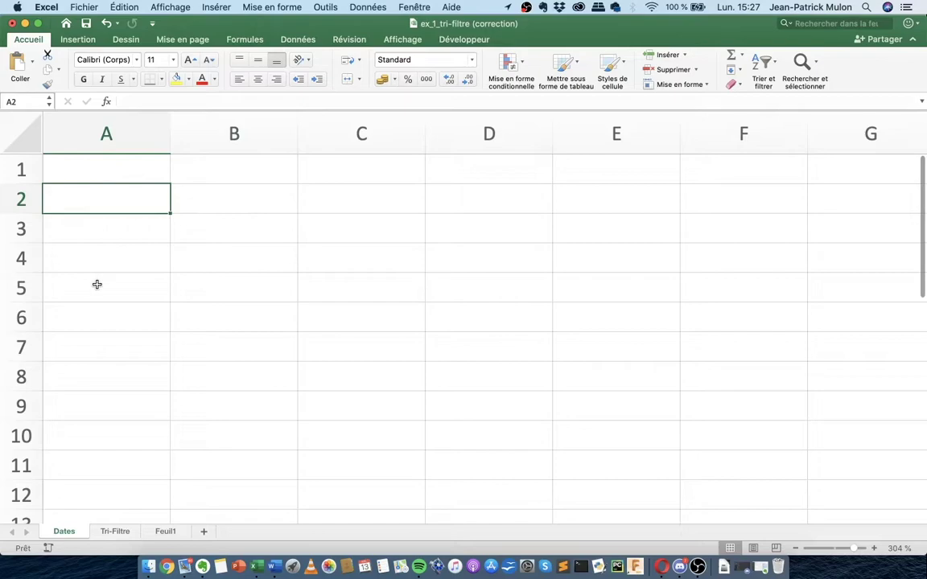
# Enter the date 13/10/1986 in cell A1
pyautogui.write('13')
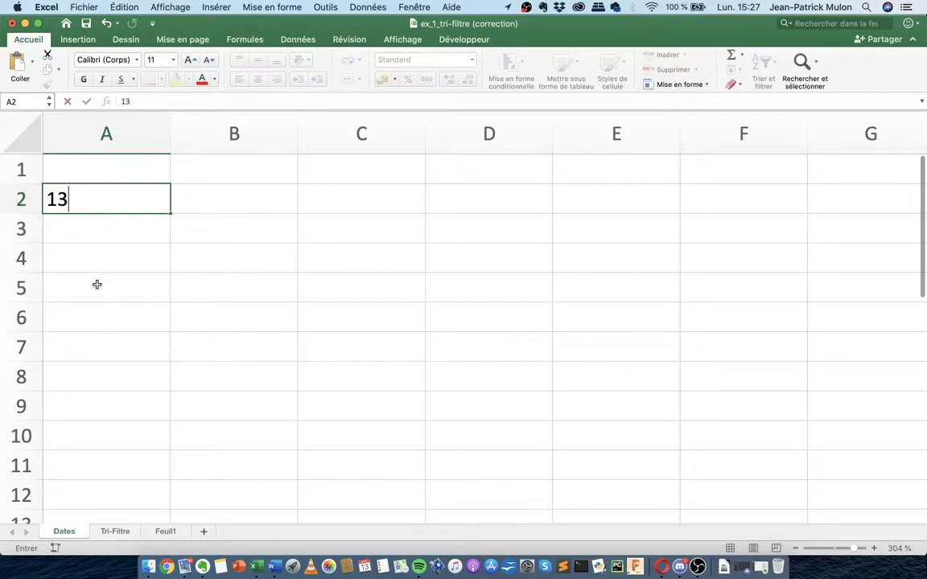
pyautogui.press('BackSpace')
pyautogui.press('BackSpace')
pyautogui.press('Up')
pyautogui.write('13')
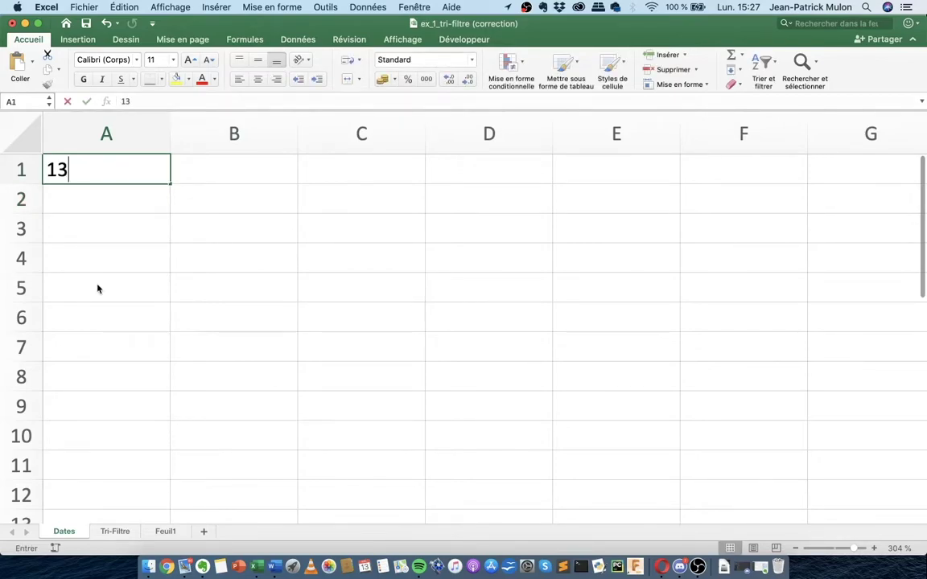
pyautogui.write('M')
pyautogui.press('BackSpace')
pyautogui.write('/10/')
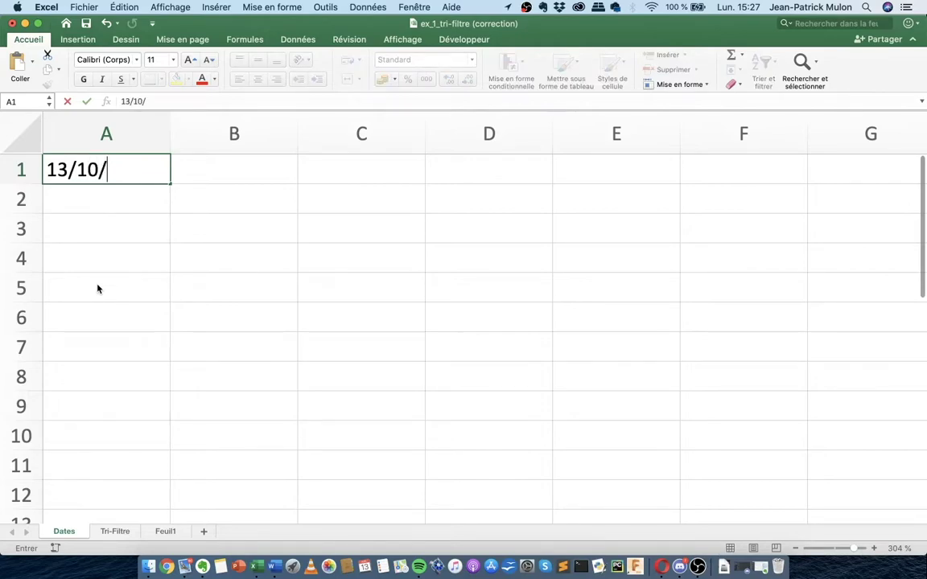
pyautogui.write('1986')
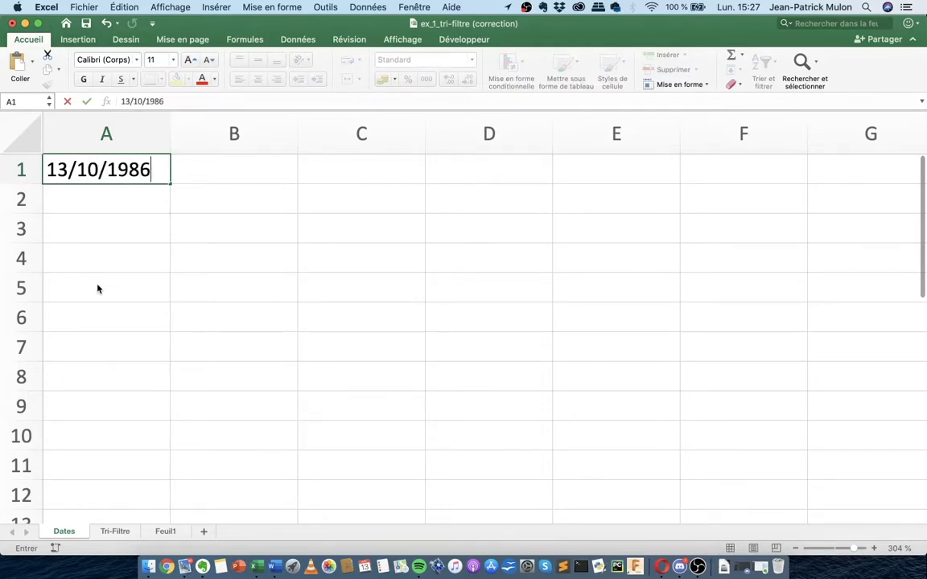
pyautogui.press('Return')
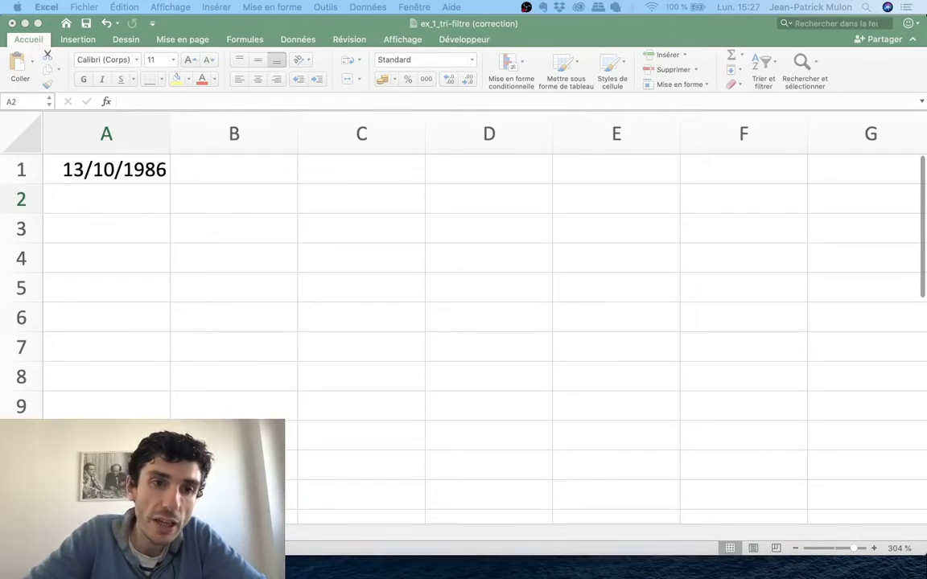
# Format A1 as Nombre with no decimals so the date shows as 31698
pyautogui.click(89, 168)
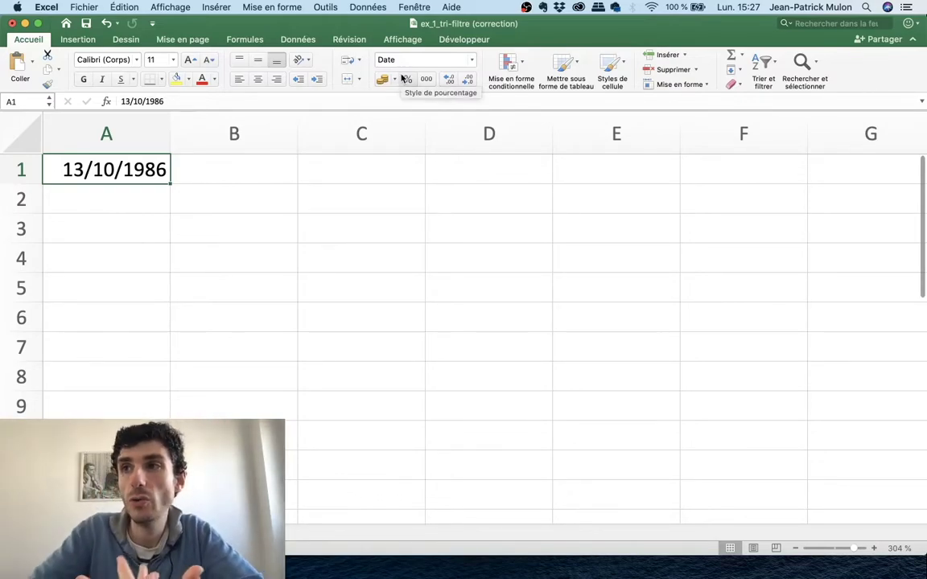
pyautogui.click(472, 60)
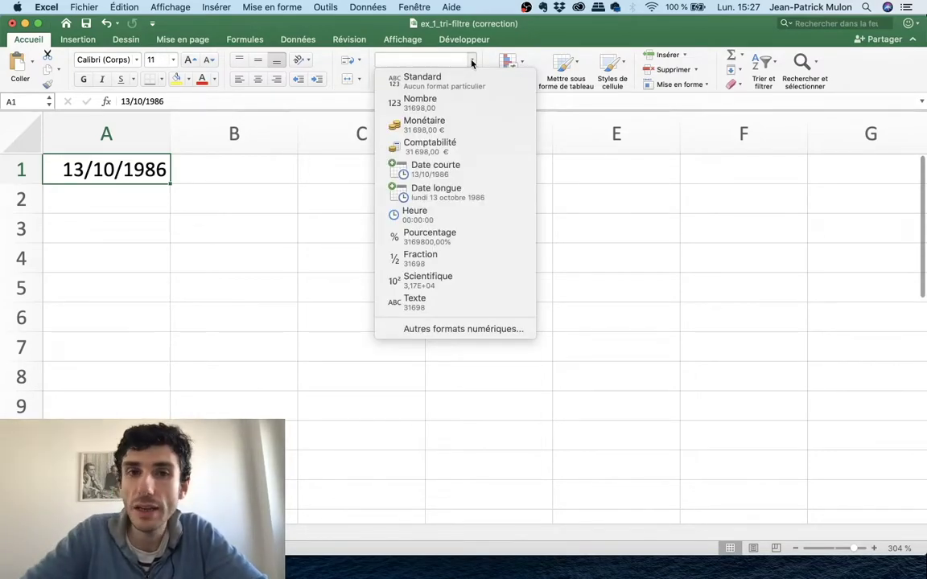
pyautogui.click(457, 113)
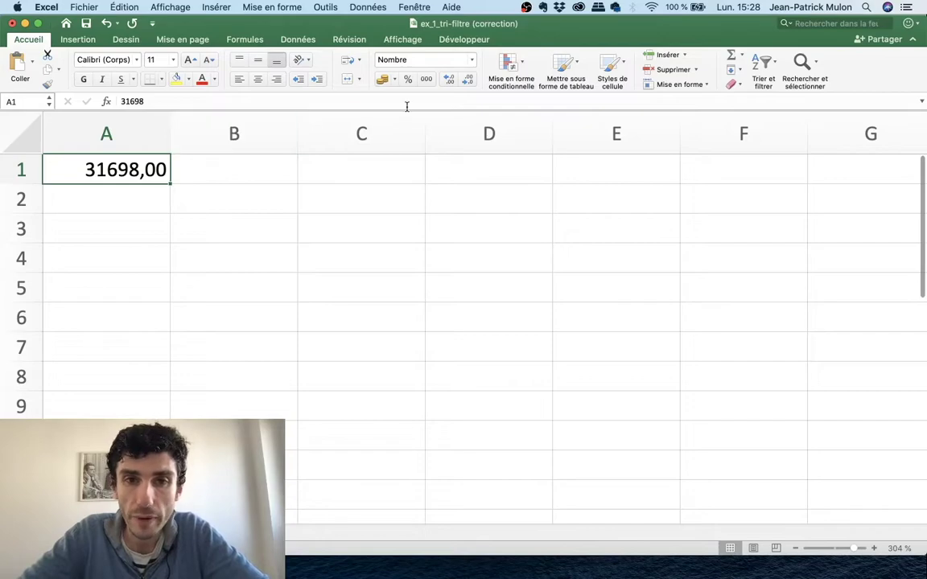
pyautogui.click(468, 79)
pyautogui.click(468, 79)
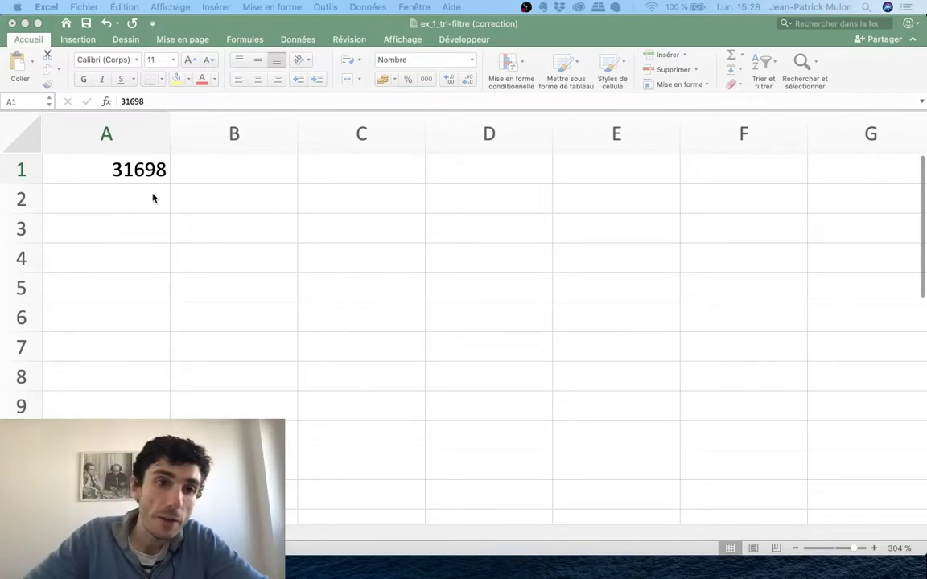
pyautogui.click(207, 162)
# Enter 16/04/2020 in B1 and format it as Nombre, showing 43937,00
pyautogui.click(208, 163)
pyautogui.write('1')
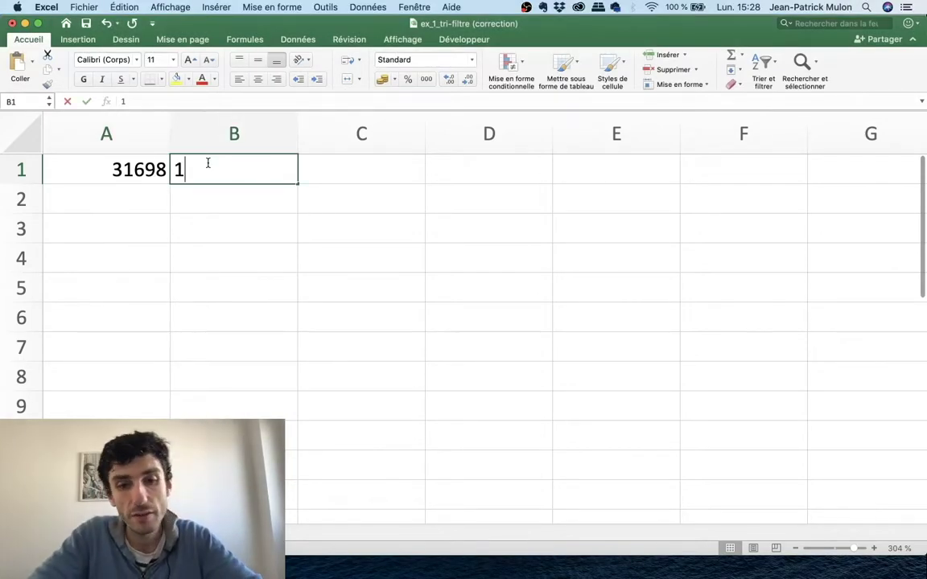
pyautogui.write('6/04')
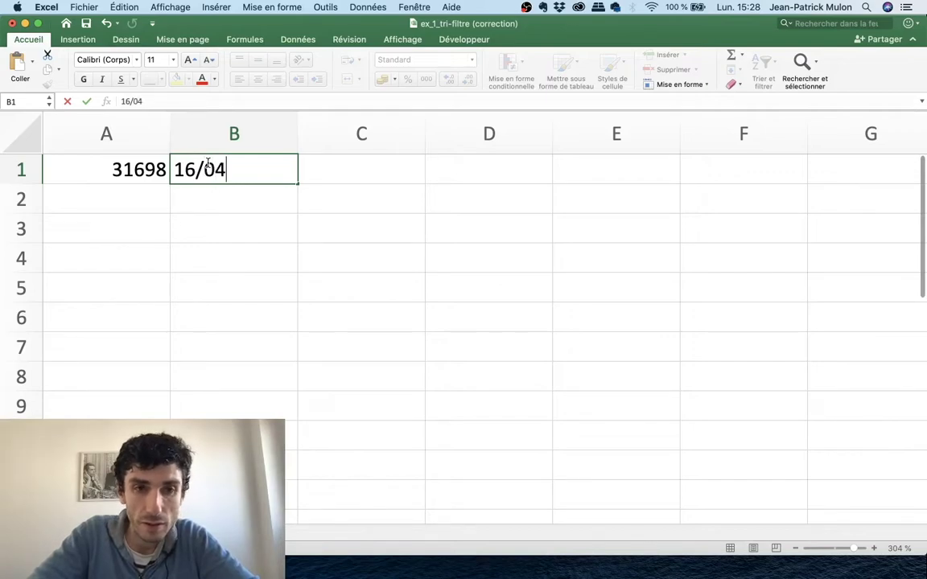
pyautogui.write('/202')
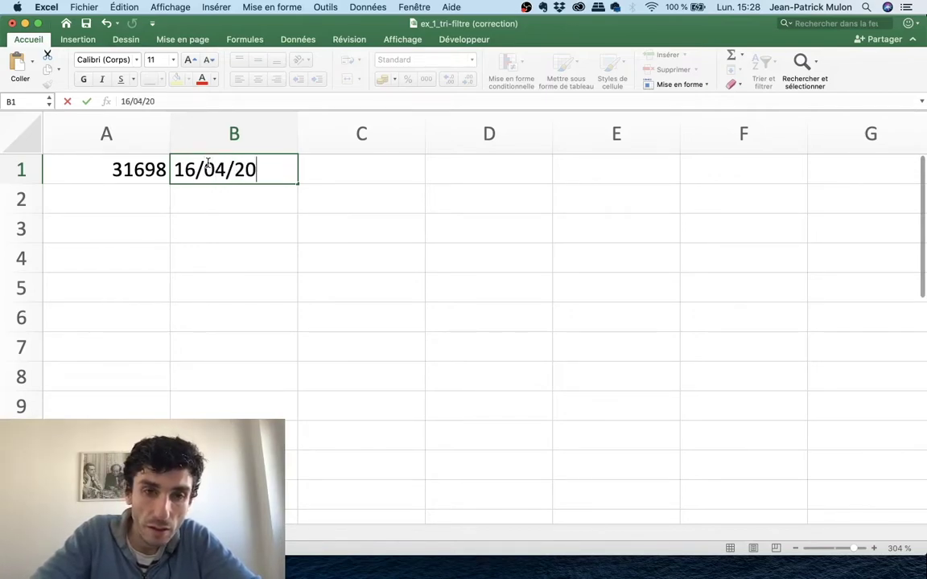
pyautogui.write('0')
pyautogui.press('Return')
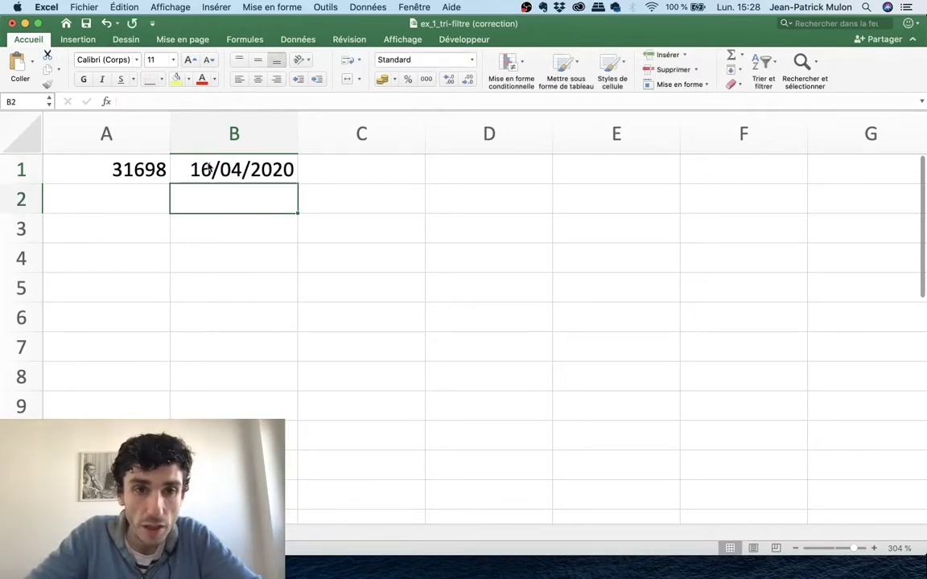
pyautogui.click(208, 163)
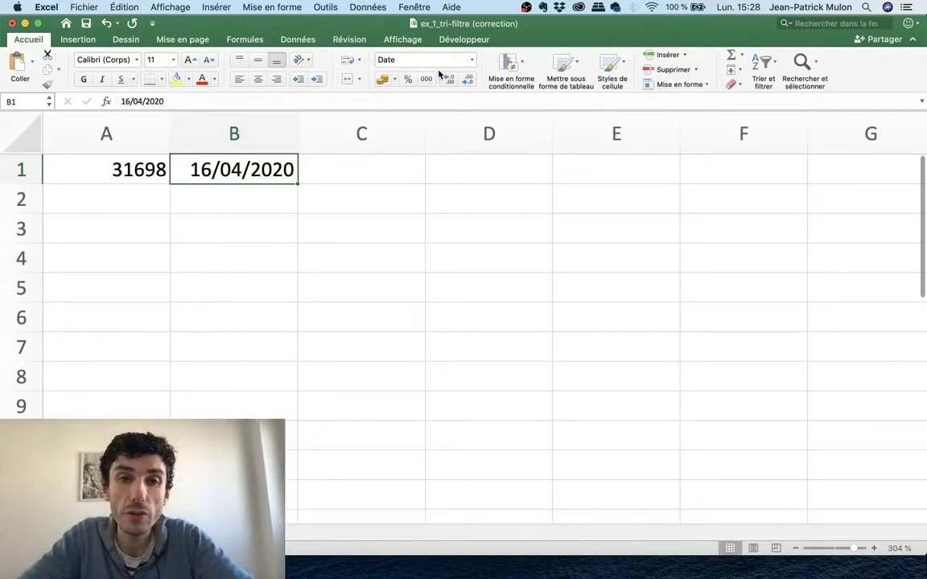
pyautogui.click(472, 60)
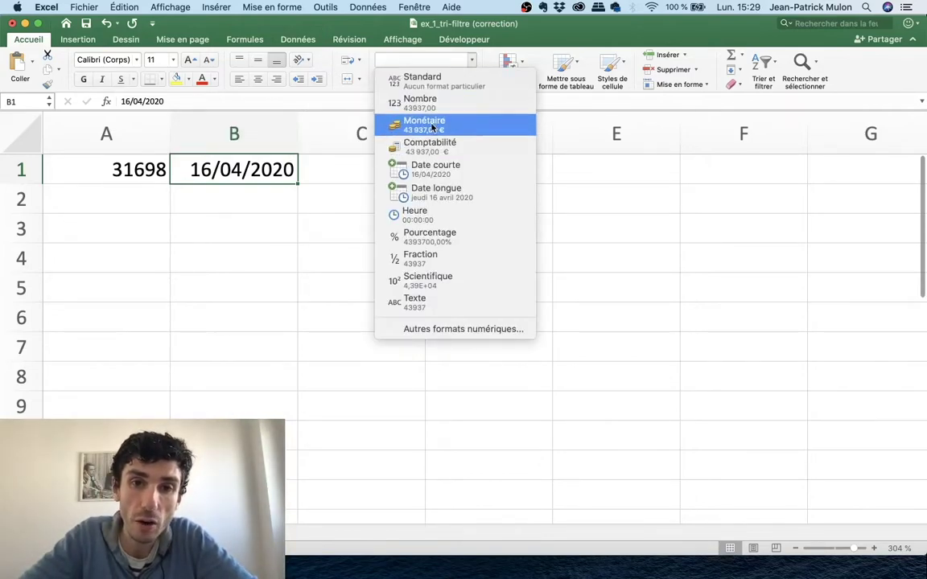
pyautogui.click(431, 105)
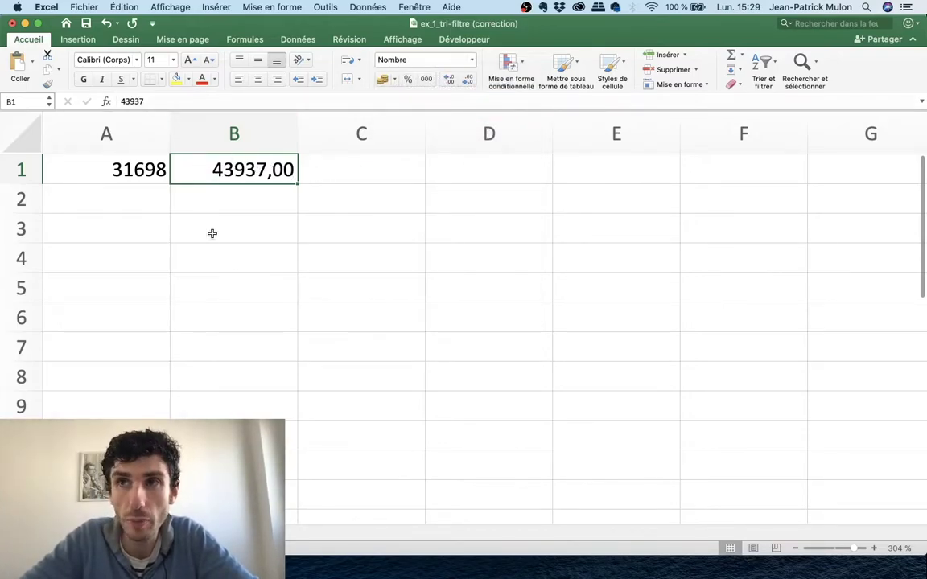
pyautogui.press('Left')
pyautogui.click(128, 199)
# Label A2 'date de naissance ;-)' and widen column A to fit it
pyautogui.write('da')
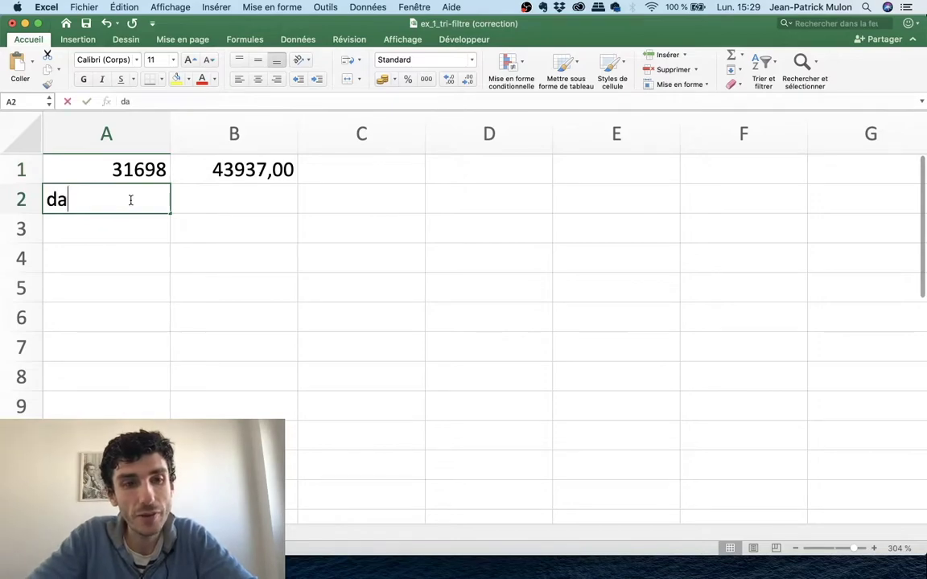
pyautogui.write('te de naissance ;-)')
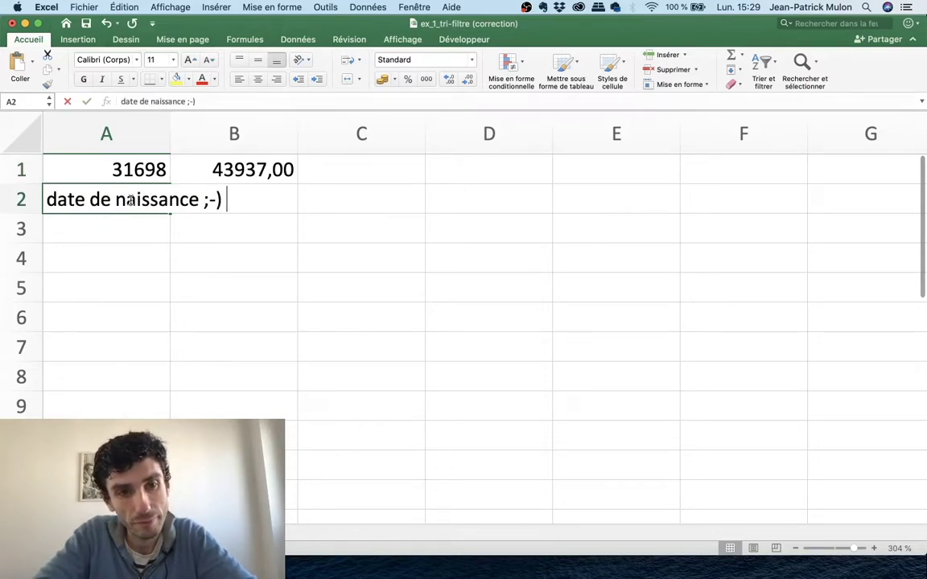
pyautogui.press('Return')
pyautogui.moveTo(170, 135); pyautogui.dragTo(231, 134)
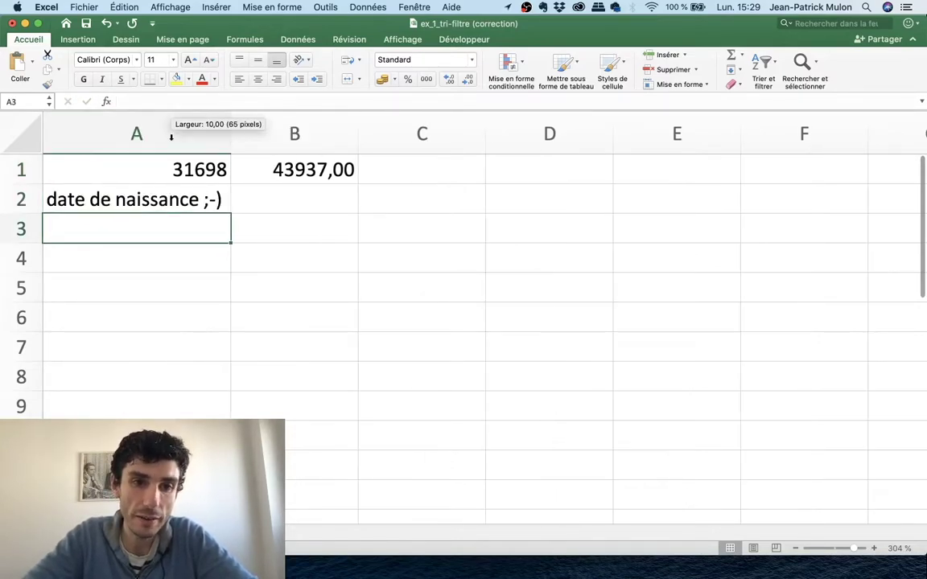
# Enter the label 'Aujourd'hui ...' in cell B2
pyautogui.click(271, 238)
pyautogui.click(265, 200)
pyautogui.click(174, 193)
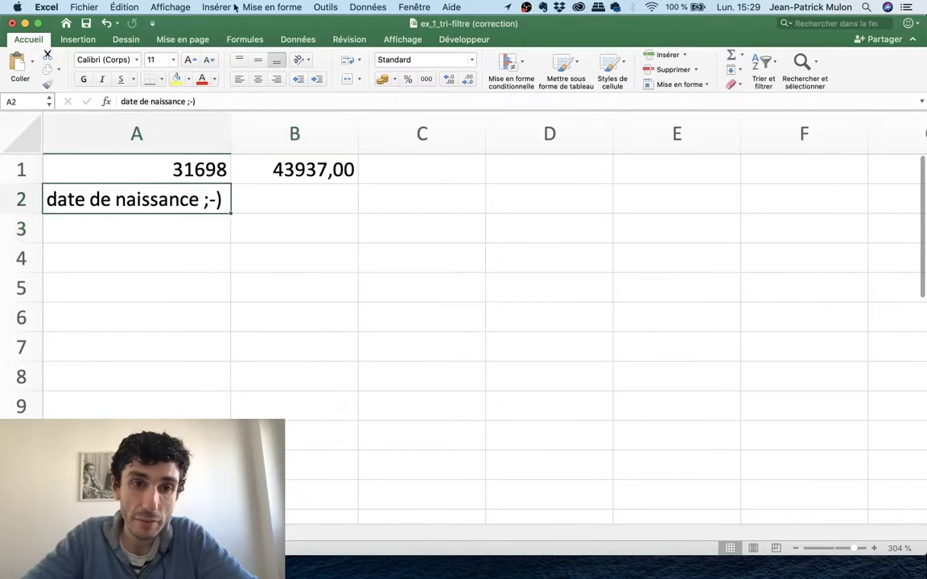
pyautogui.click(79, 39)
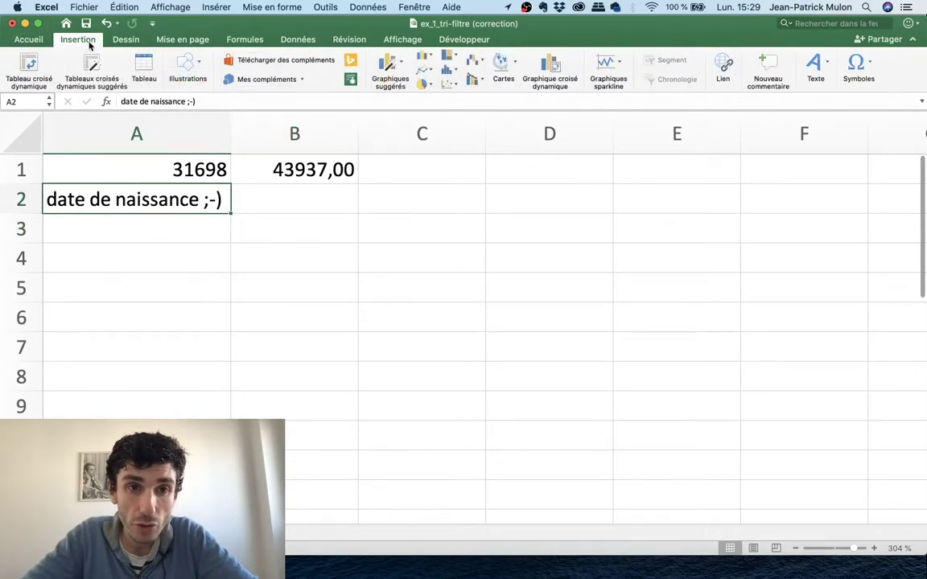
pyautogui.click(294, 207)
pyautogui.write('Au')
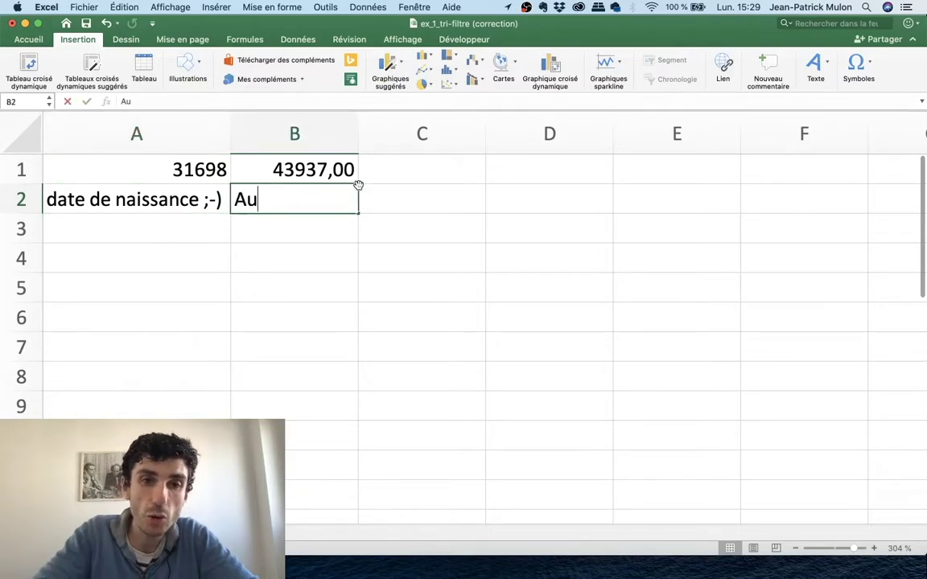
pyautogui.write("jourdh'ui")
pyautogui.press('BackSpace')
pyautogui.press('BackSpace')
pyautogui.press('BackSpace')
pyautogui.press('BackSpace')
pyautogui.write("'hui")
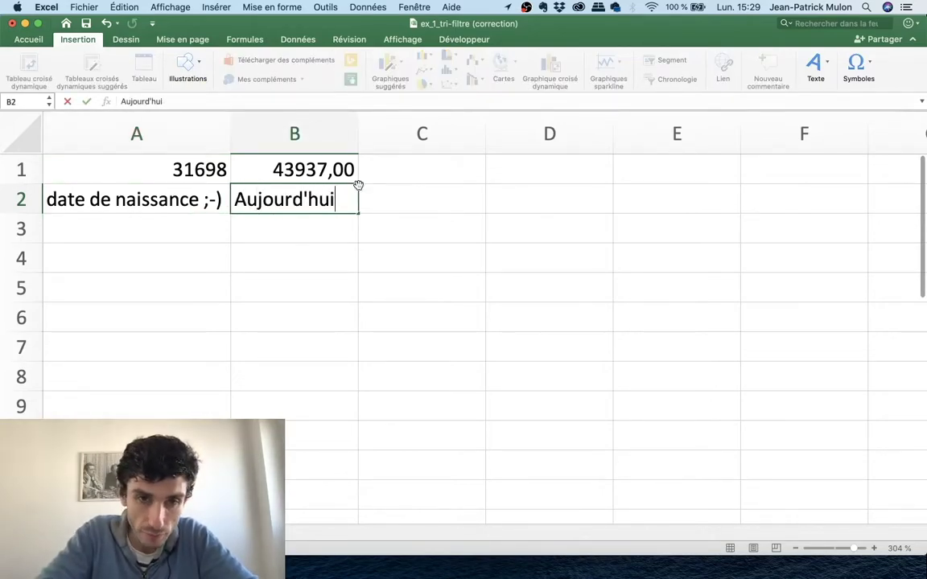
pyautogui.write(' /./.')
pyautogui.press('BackSpace')
pyautogui.write('.')
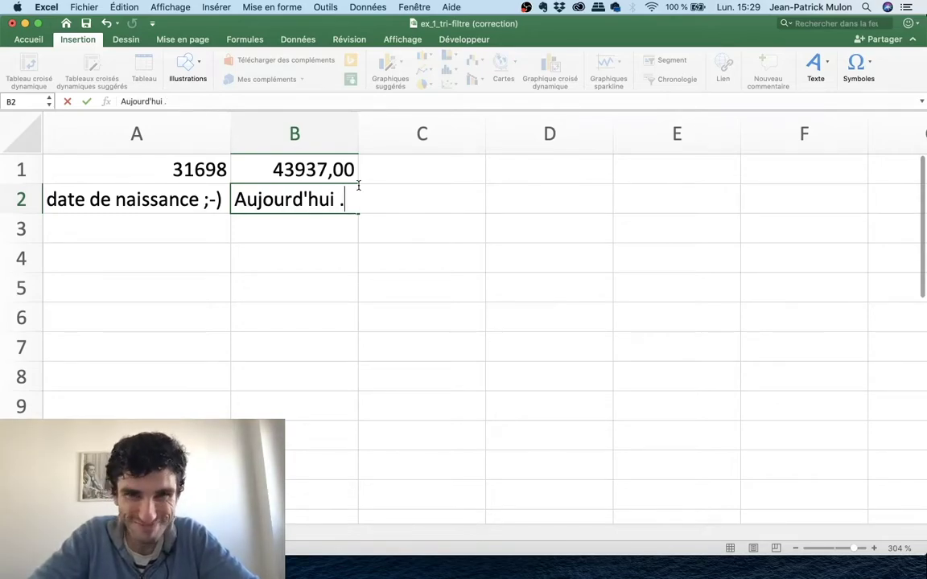
pyautogui.write('..')
pyautogui.press('Return')
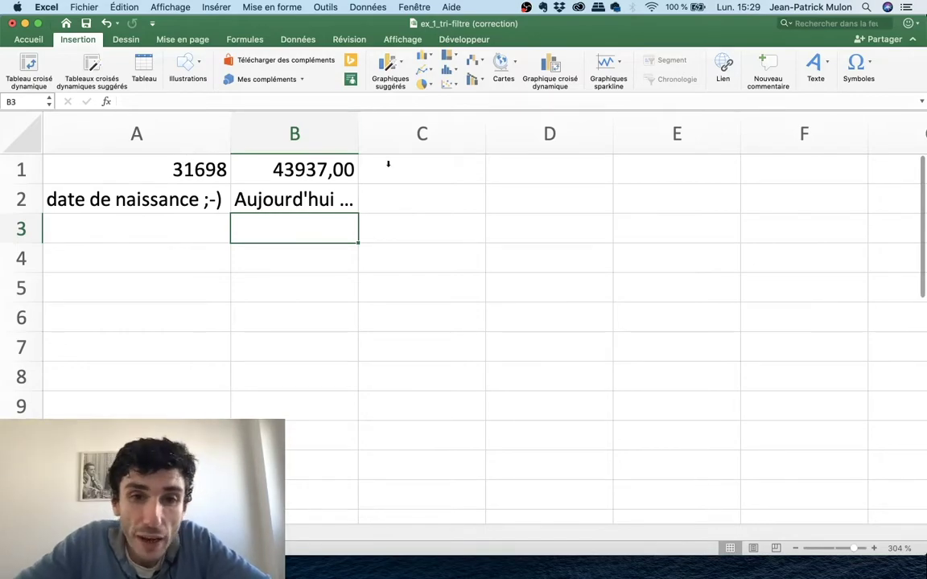
pyautogui.click(413, 174)
# Enter 1 in C1 and format it as Date courte, showing 01/01/1900
pyautogui.write('1')
pyautogui.press('Return')
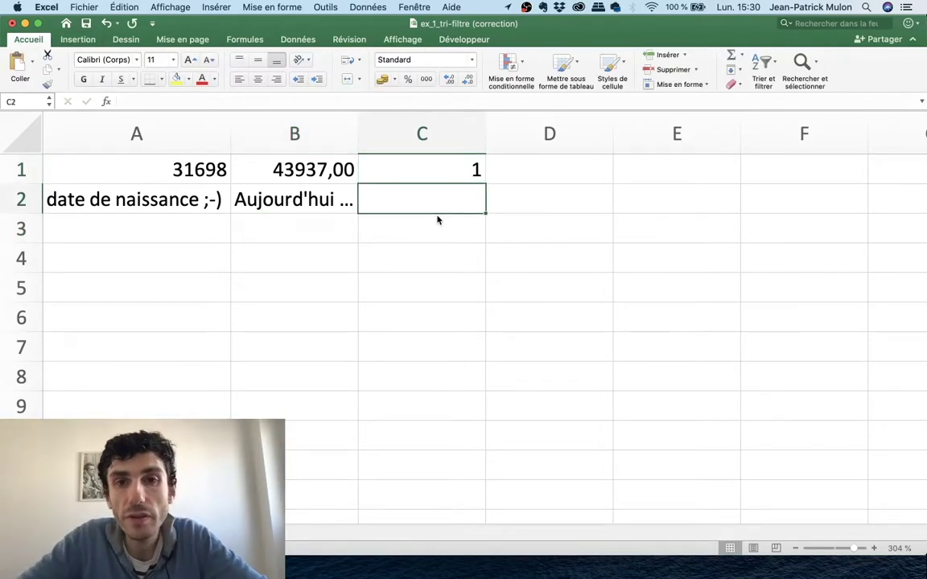
pyautogui.press('Up')
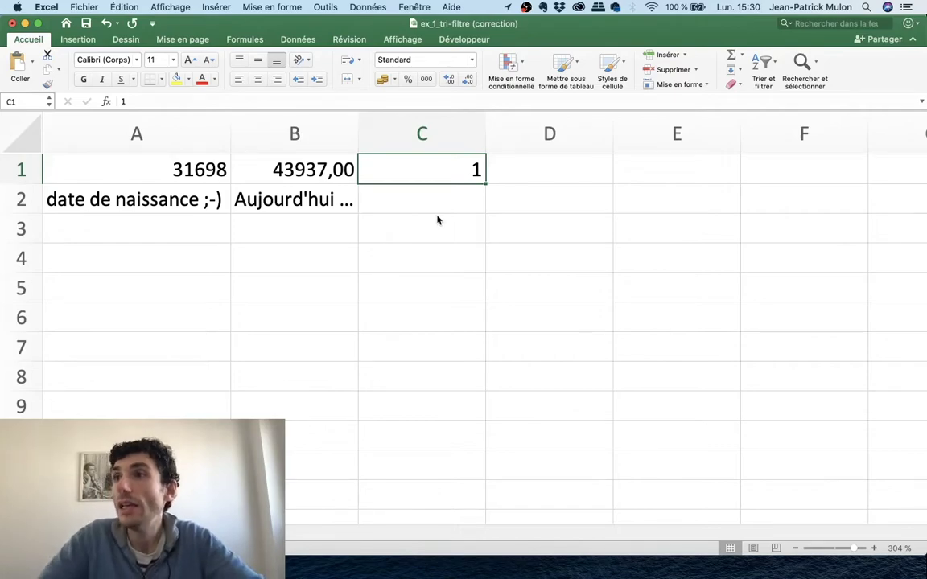
pyautogui.scroll(1, 438, 220)
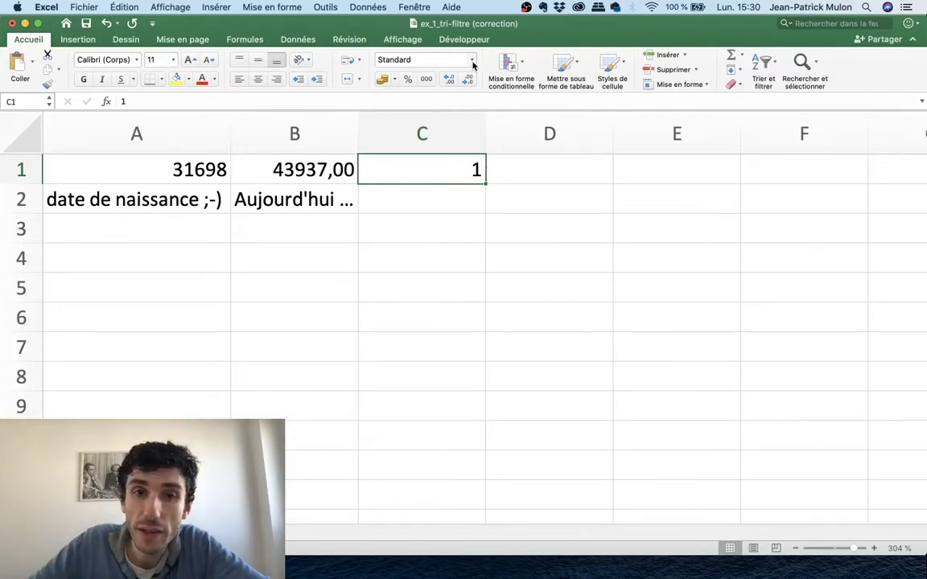
pyautogui.click(427, 60)
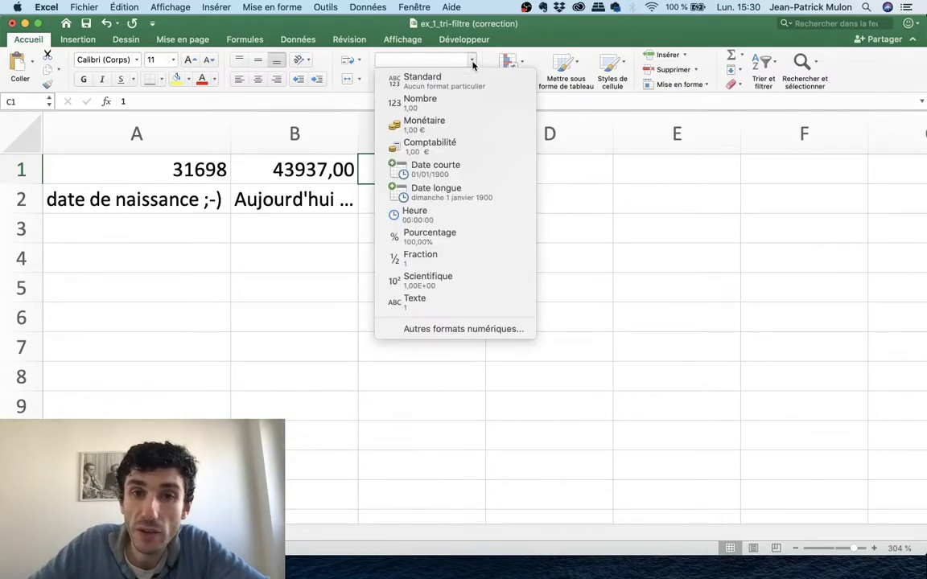
pyautogui.click(452, 175)
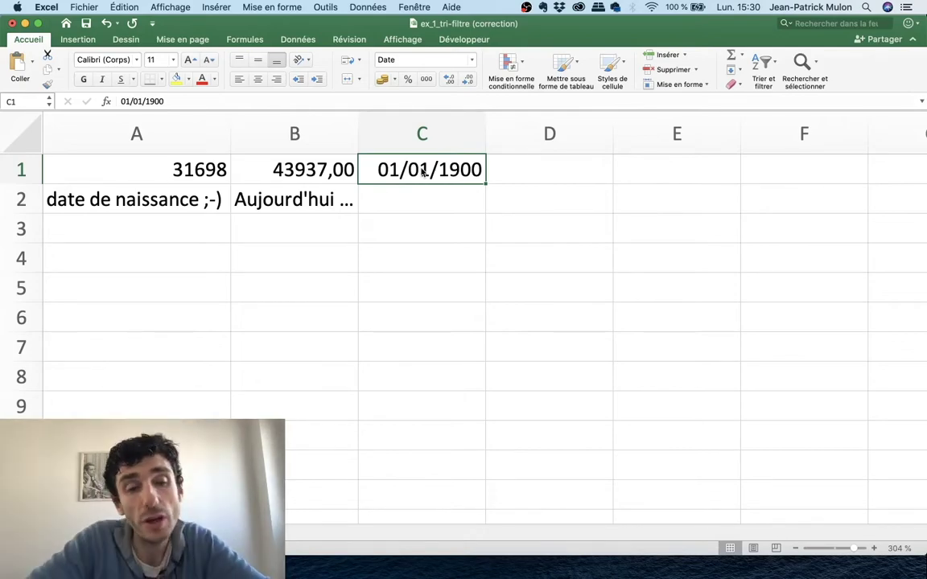
# Format A1 as Date courte so it shows 13/10/1986 again
pyautogui.click(191, 165)
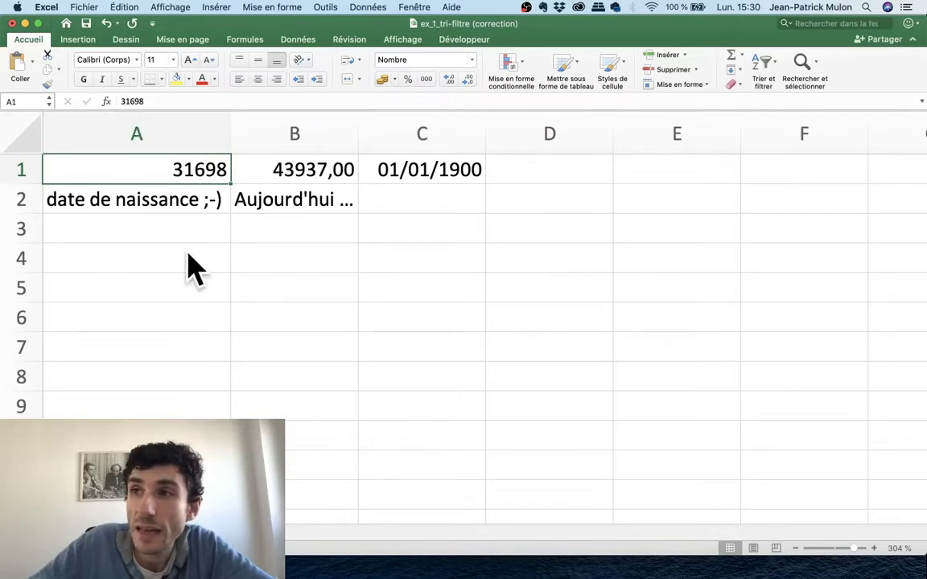
pyautogui.click(471, 66)
pyautogui.click(386, 154)
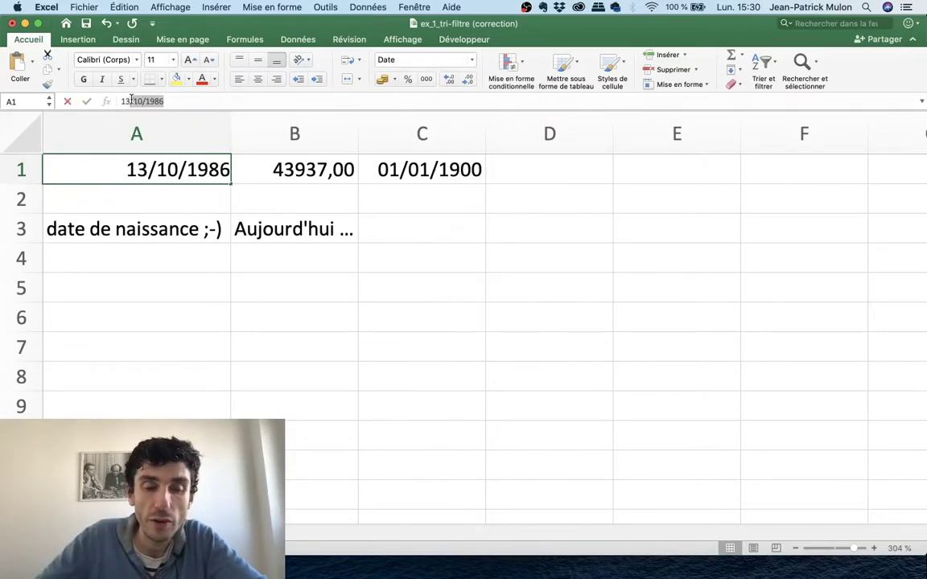
# Enter 13/10/1986 in A2 and drop both decimals so it shows 31698
pyautogui.click(181, 204)
pyautogui.write('13/10/')
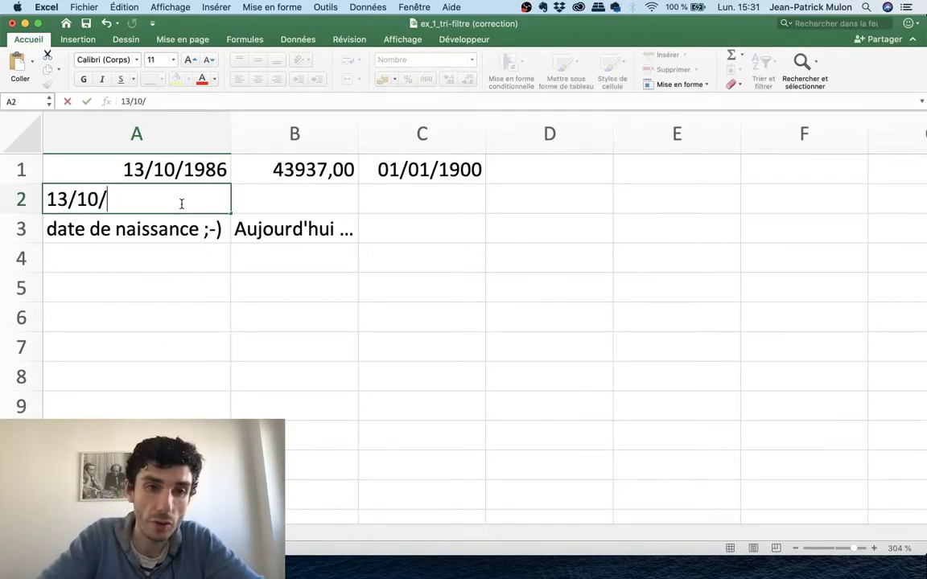
pyautogui.write('1986')
pyautogui.press('Return')
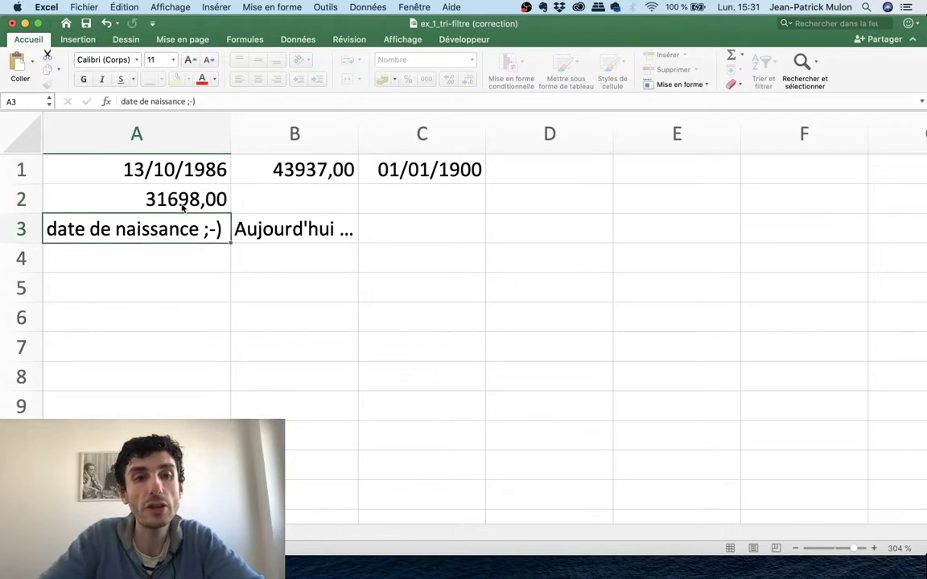
pyautogui.click(182, 207)
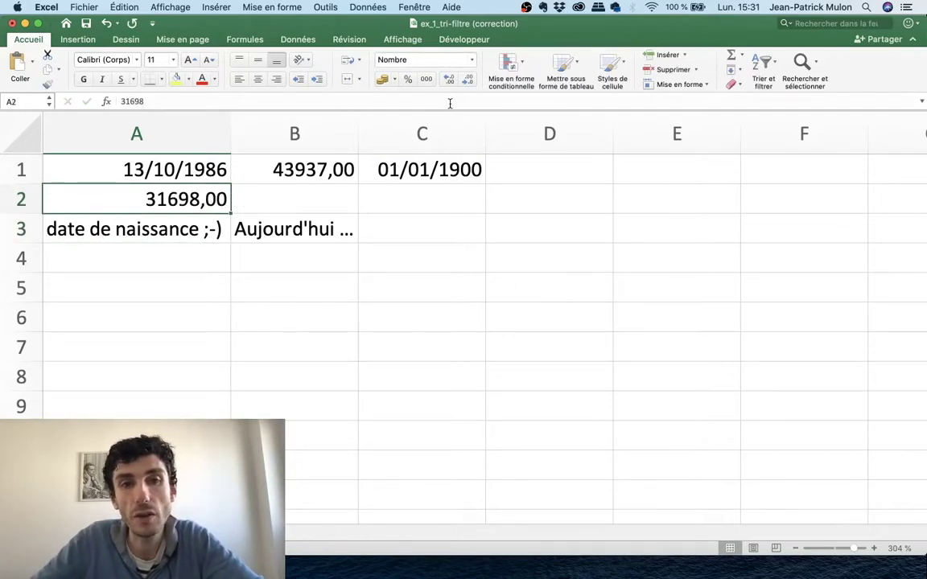
pyautogui.click(467, 83)
pyautogui.click(466, 84)
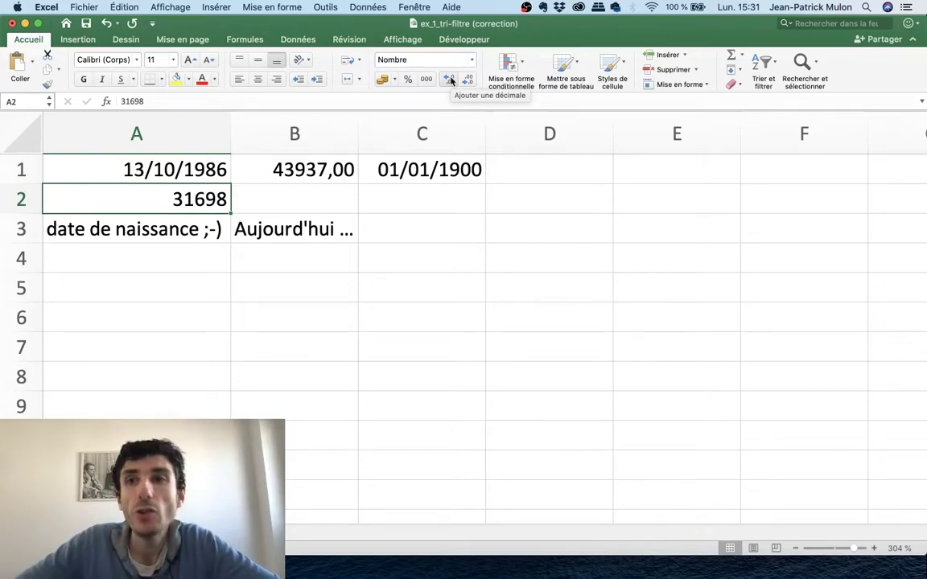
# Move the active cell back to C1 and then down to A5
pyautogui.press('Right')
pyautogui.press('Down')
pyautogui.press('Left')
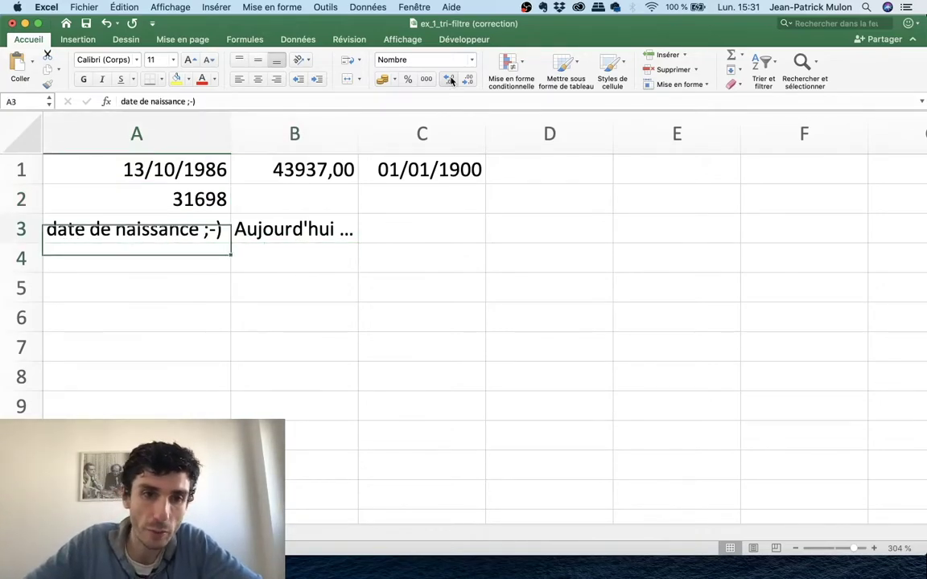
pyautogui.press('Down')
pyautogui.press('Up')
pyautogui.press('Up')
pyautogui.press('Right')
pyautogui.press('Right')
pyautogui.press('Up')
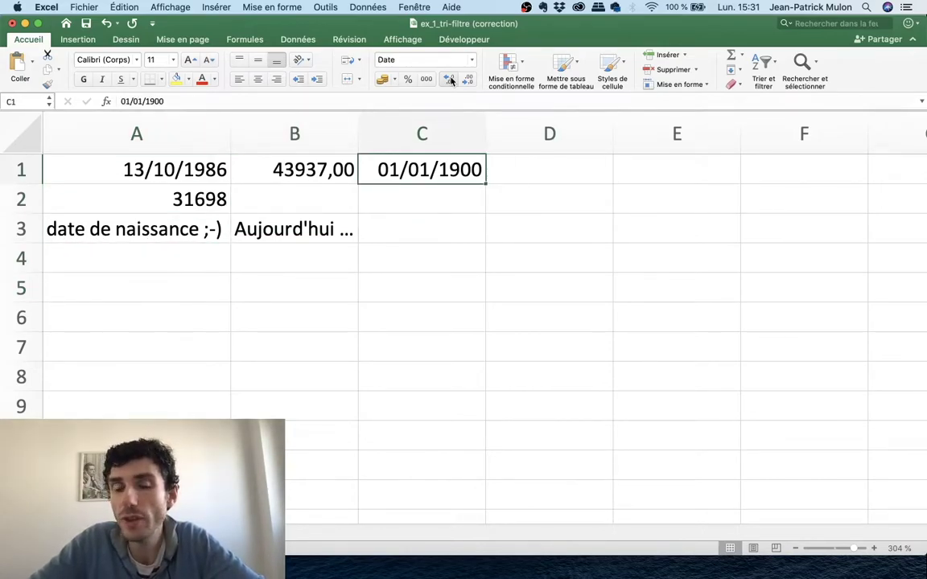
pyautogui.press('Right')
pyautogui.press('Left')
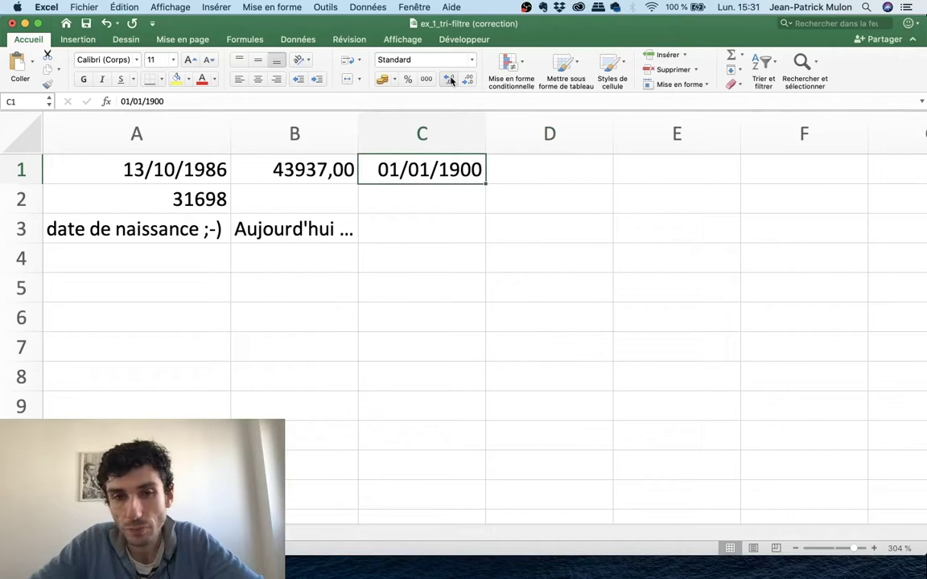
pyautogui.press('Down')
pyautogui.press('Down')
pyautogui.press('Down')
pyautogui.press('Left')
pyautogui.press('Left')
# Enter the Date heading in A5 and the date 01/01/1900 in A6
pyautogui.write('ate')
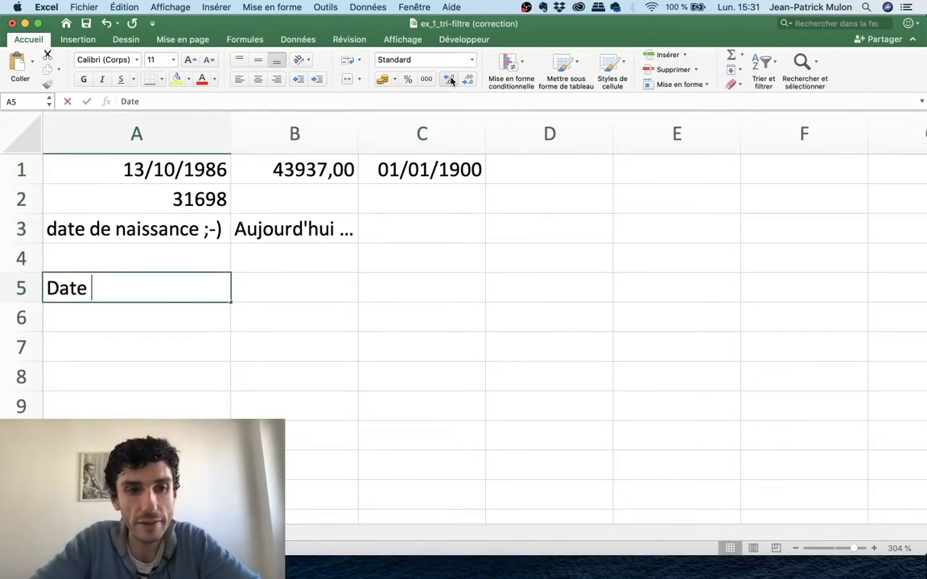
pyautogui.press('Return')
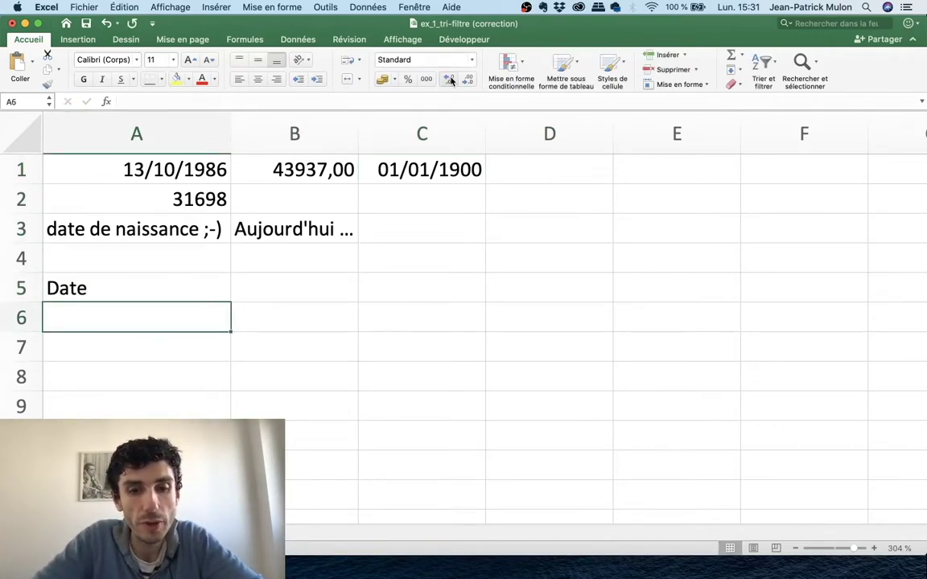
pyautogui.write('01/01/2')
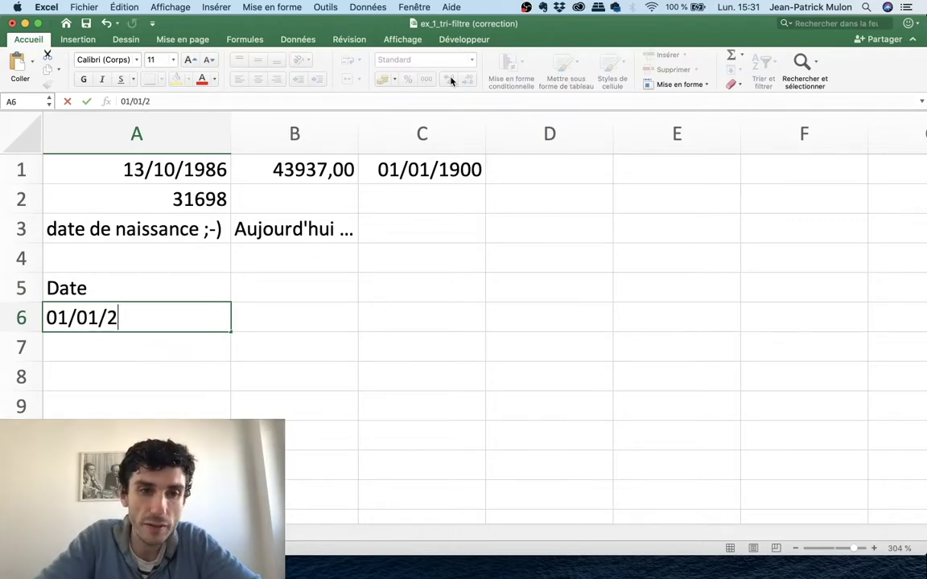
pyautogui.press('BackSpace')
pyautogui.write('1900')
pyautogui.press('Return')
# Label B5 'Délai', correcting it to a capital D
pyautogui.press('Up')
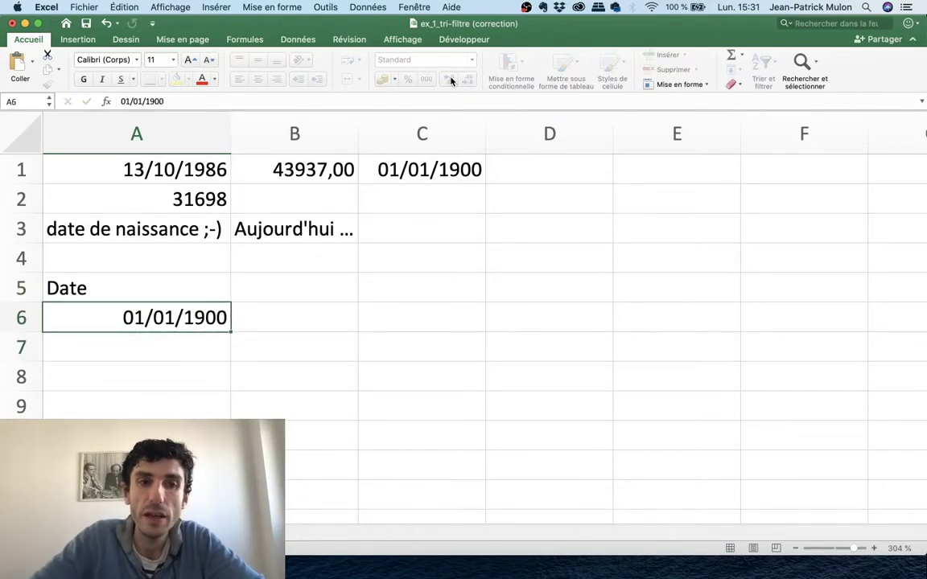
pyautogui.press('Up')
pyautogui.press('Right')
pyautogui.write('dél')
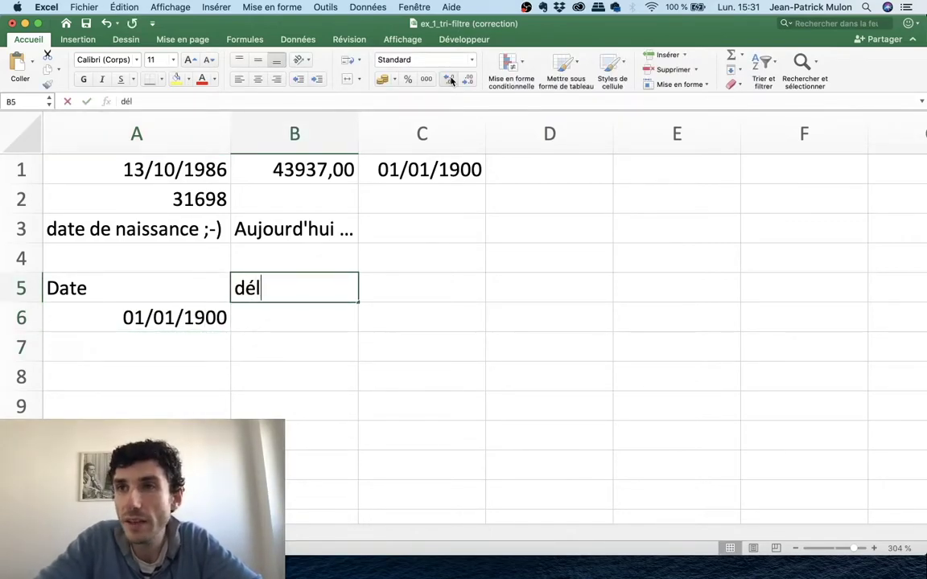
pyautogui.write('ai')
pyautogui.press('Return')
pyautogui.press('Up')
pyautogui.write('D')
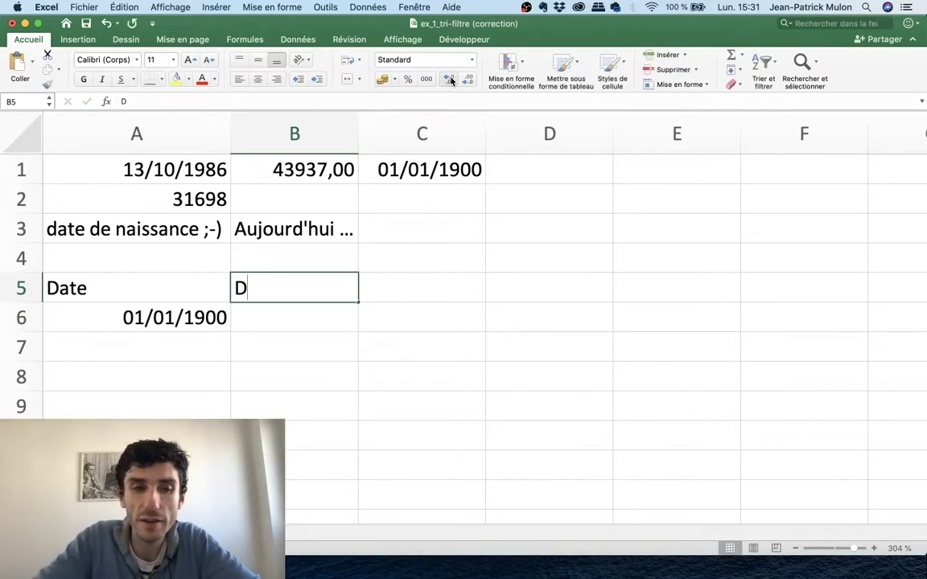
pyautogui.write('élai')
pyautogui.press('Return')
# Enter the delay value 2 in B6 under the Délai heading
pyautogui.press('Up')
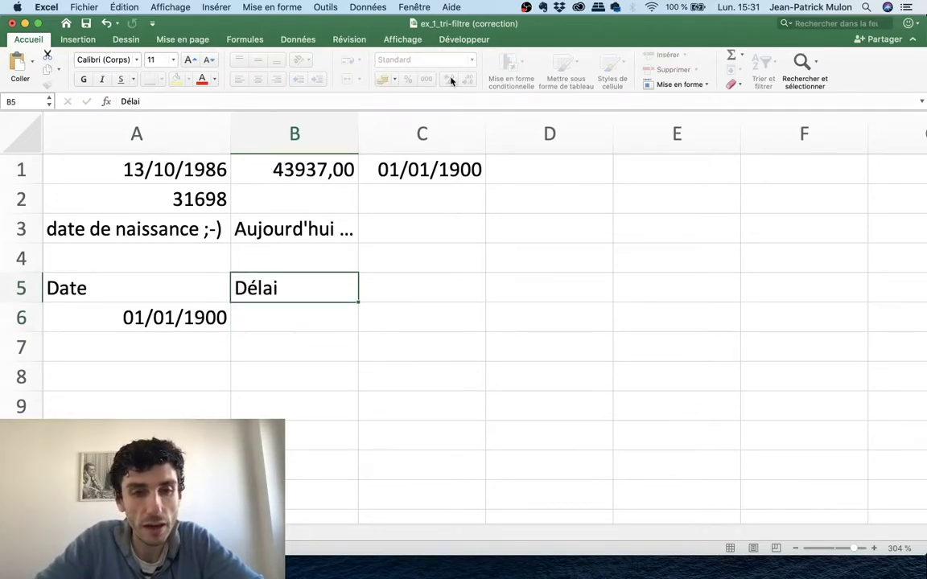
pyautogui.press('Down')
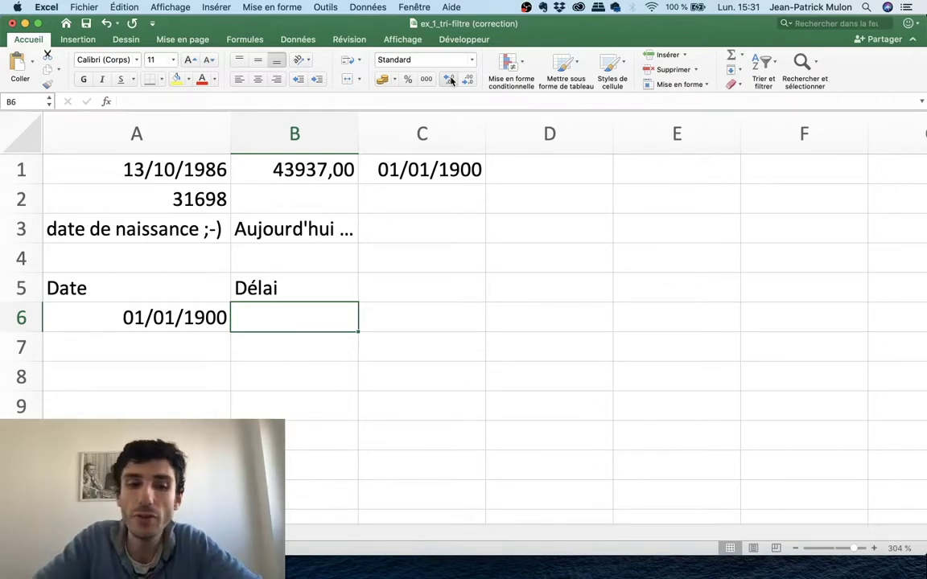
pyautogui.write('2')
pyautogui.press('Return')
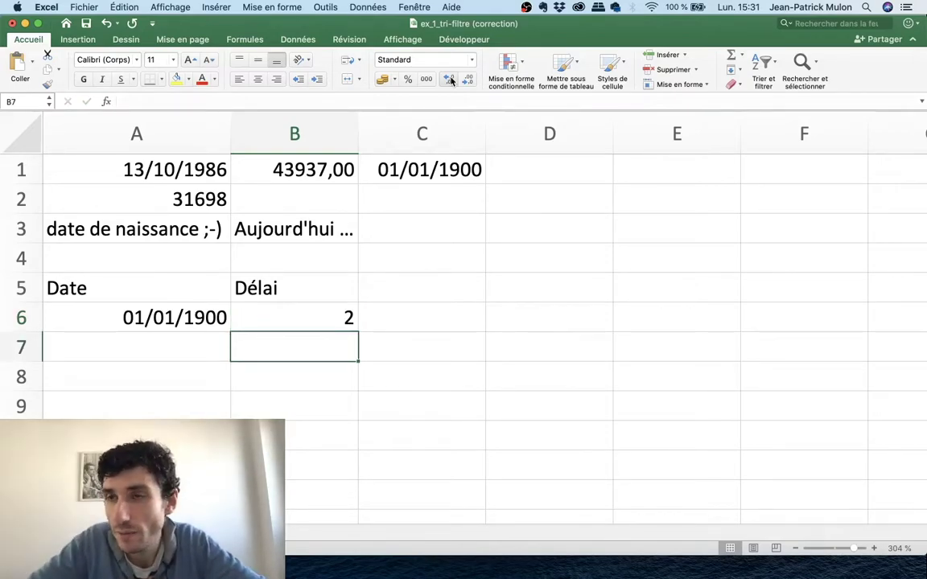
pyautogui.press('Up')
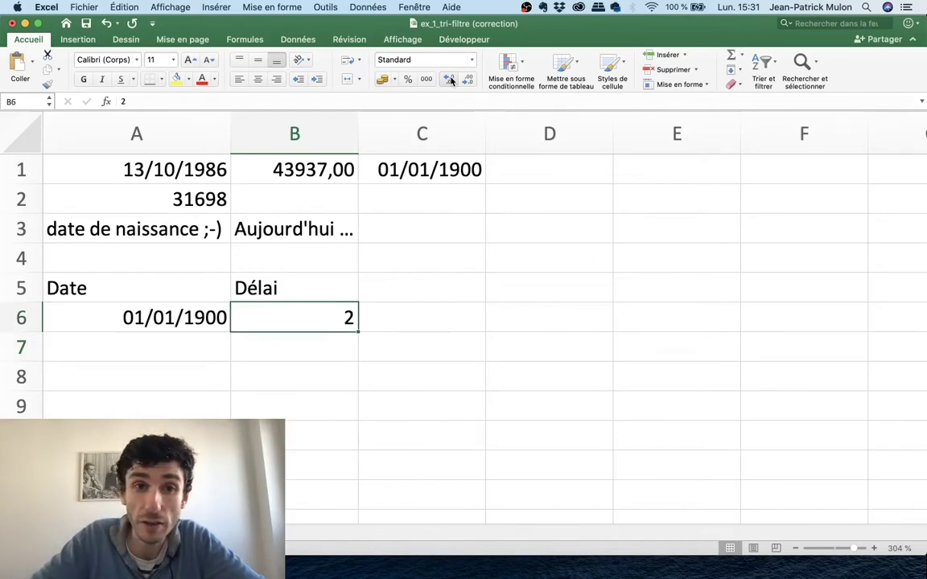
pyautogui.hotkey('shift', 'Up')
pyautogui.press('Down')
pyautogui.press('Up')
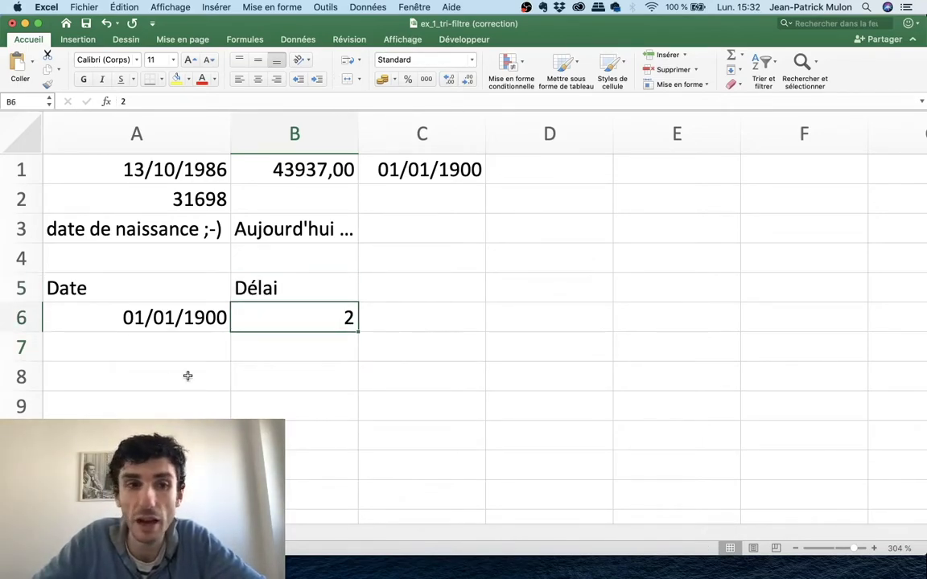
# Add the 'nouvelle date' heading in C5 and =A6+B6 in C6, giving 03/01/1900
pyautogui.click(193, 320)
pyautogui.click(410, 288)
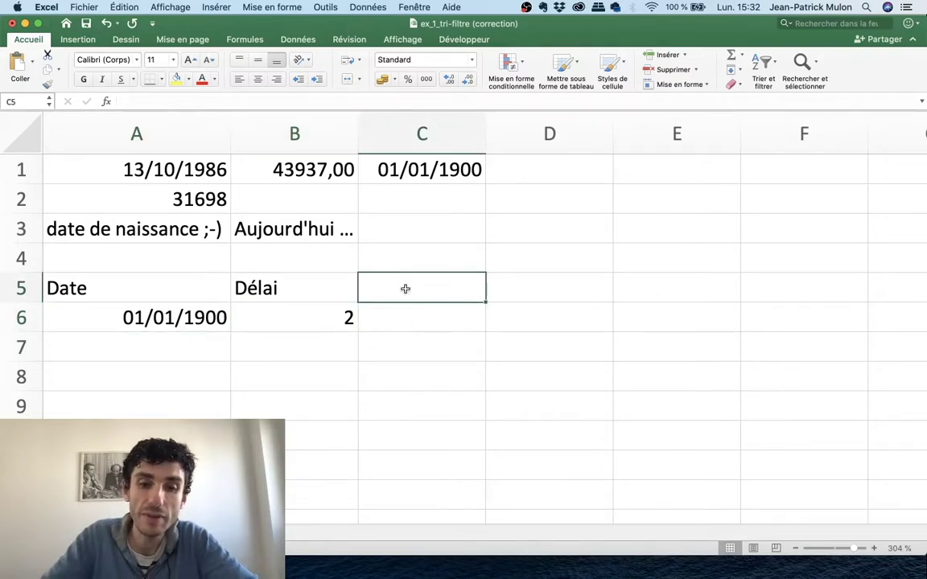
pyautogui.write('nouvelle date')
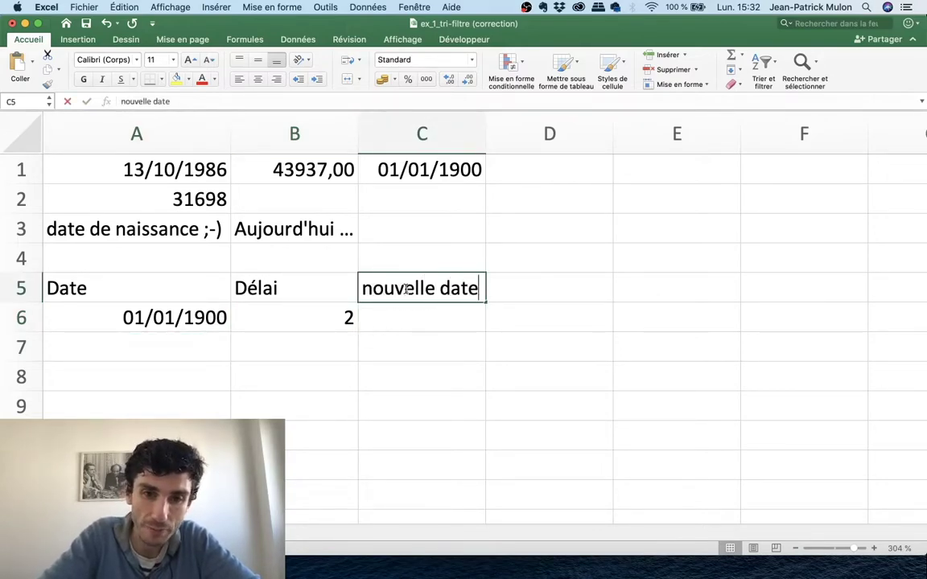
pyautogui.press('Return')
pyautogui.write('=')
pyautogui.press('Left')
pyautogui.press('Left')
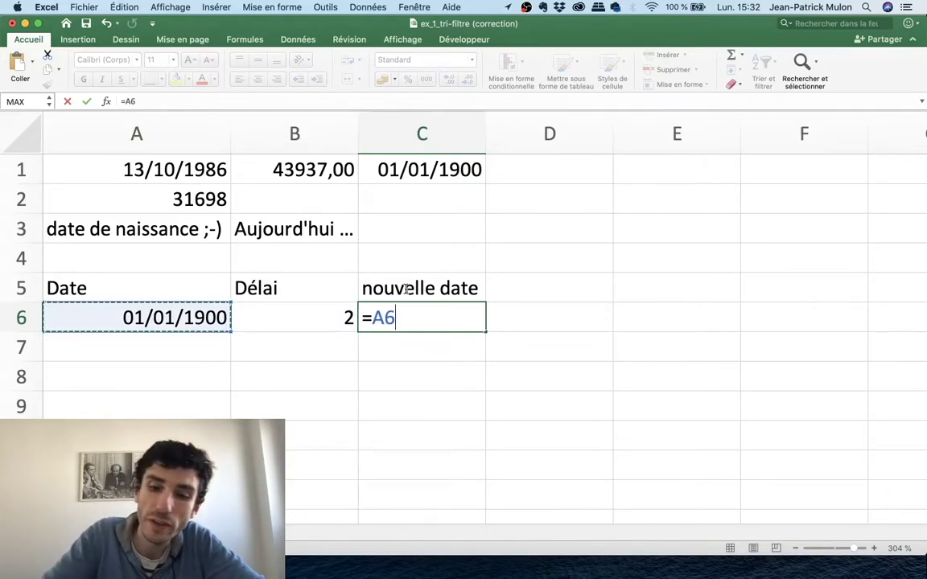
pyautogui.write('+')
pyautogui.press('Left')
pyautogui.press('Left')
pyautogui.press('Right')
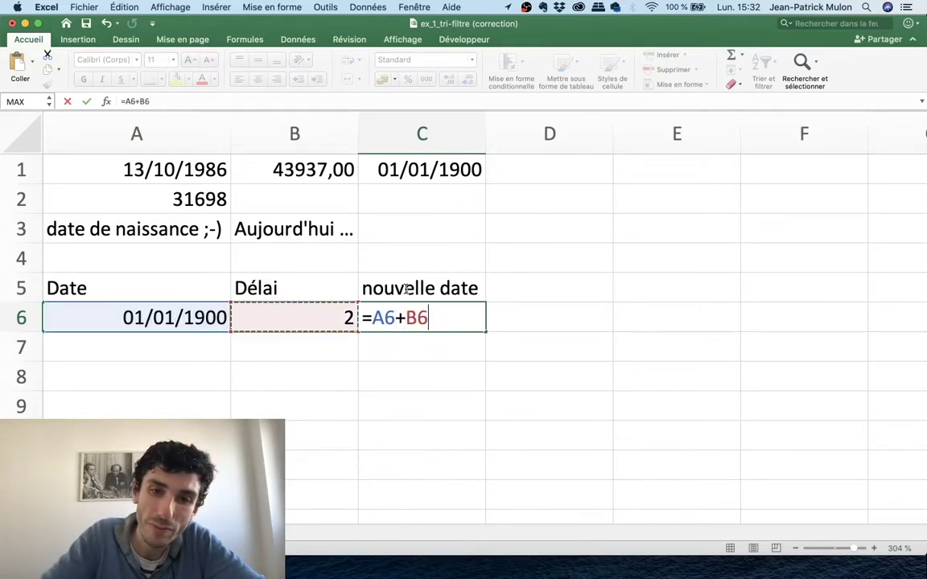
pyautogui.press('Return')
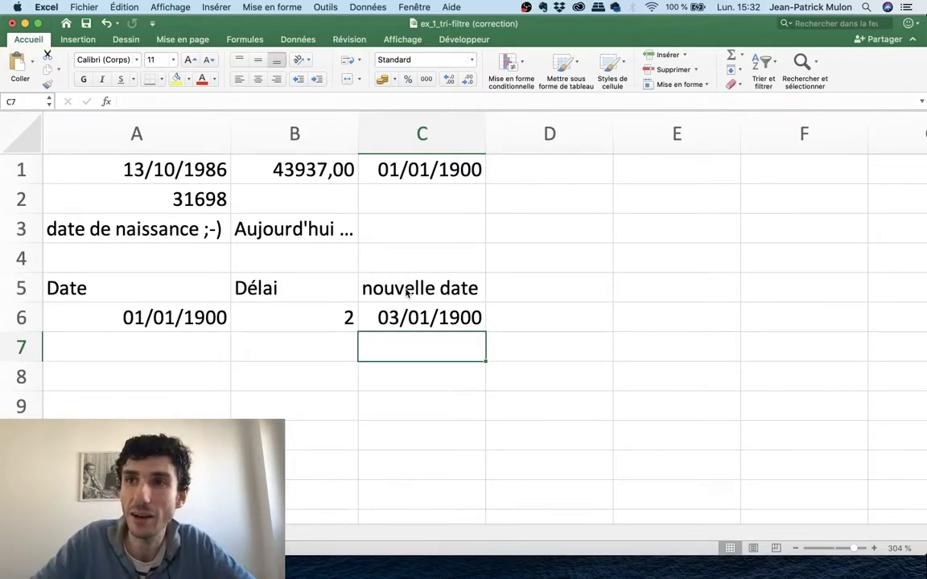
# Check the cells around the dates, then switch to the full-screen Word notes
pyautogui.press('Down')
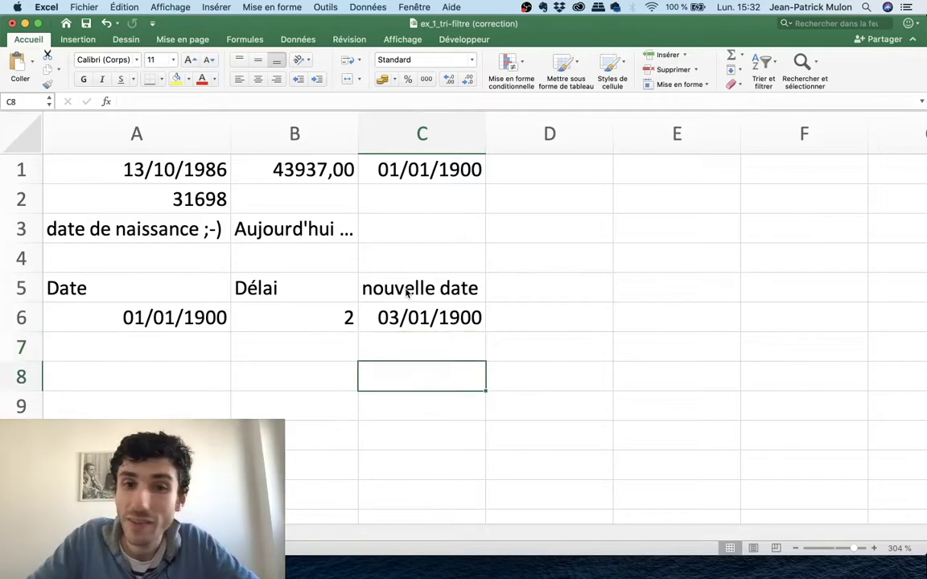
pyautogui.press('Up')
pyautogui.press('Down')
pyautogui.press('Up')
pyautogui.press('Left')
pyautogui.press('Left')
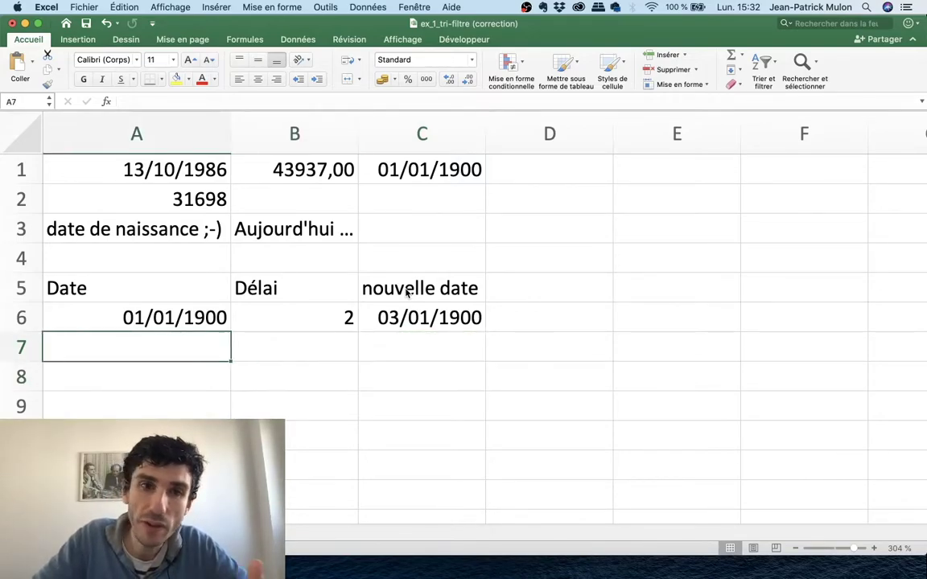
pyautogui.press('Up')
pyautogui.press('Down')
pyautogui.press('Up')
pyautogui.press('Down')
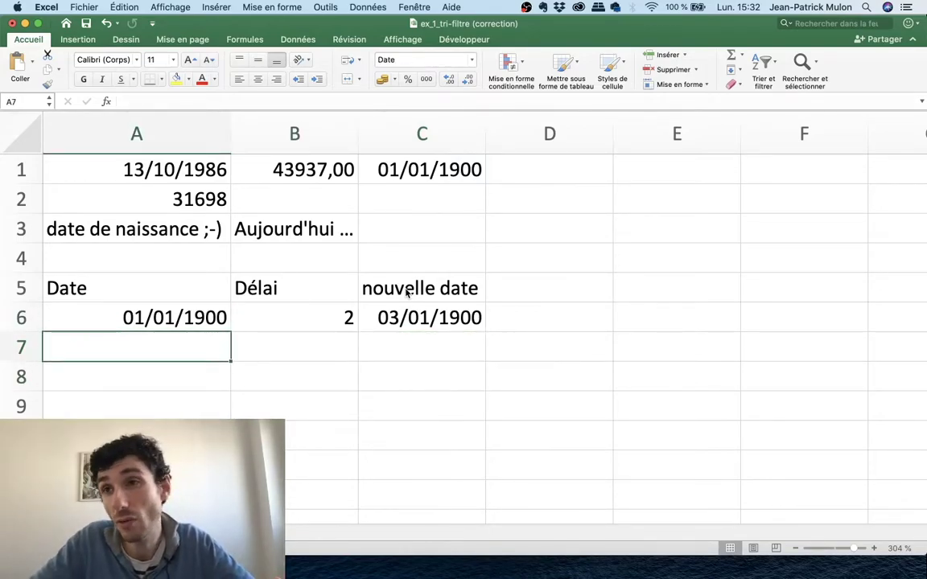
pyautogui.press('Down')
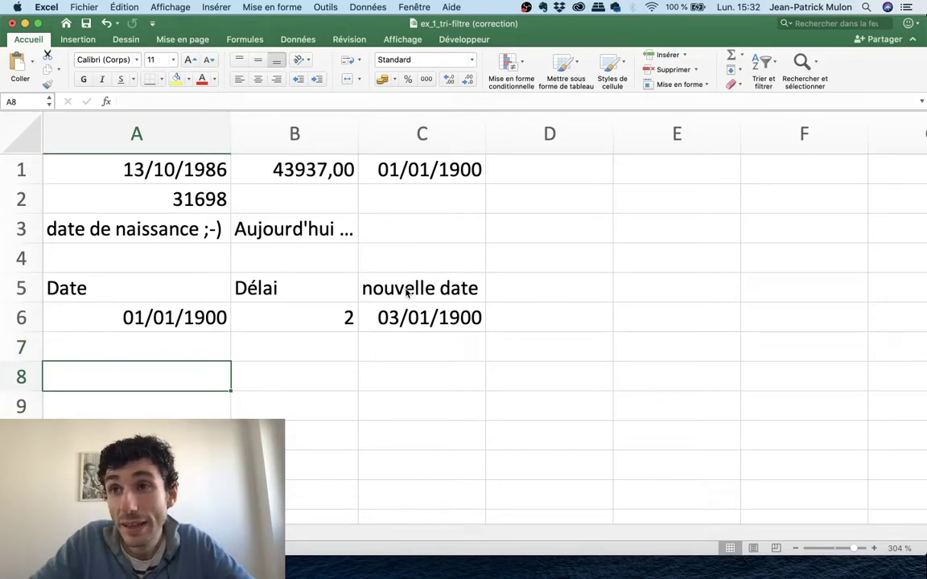
pyautogui.press('Up')
pyautogui.press('Up')
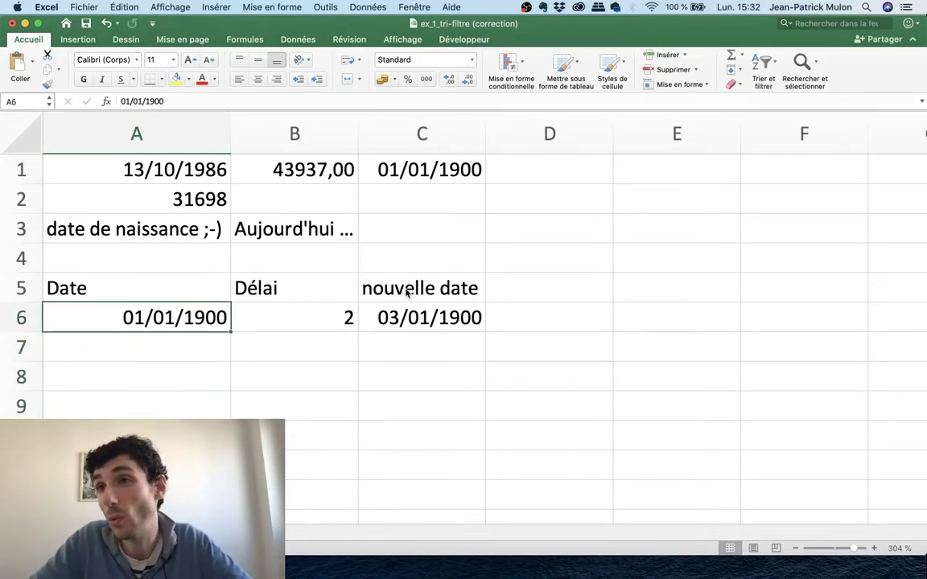
pyautogui.press('Down')
pyautogui.press('Up')
pyautogui.press('Down')
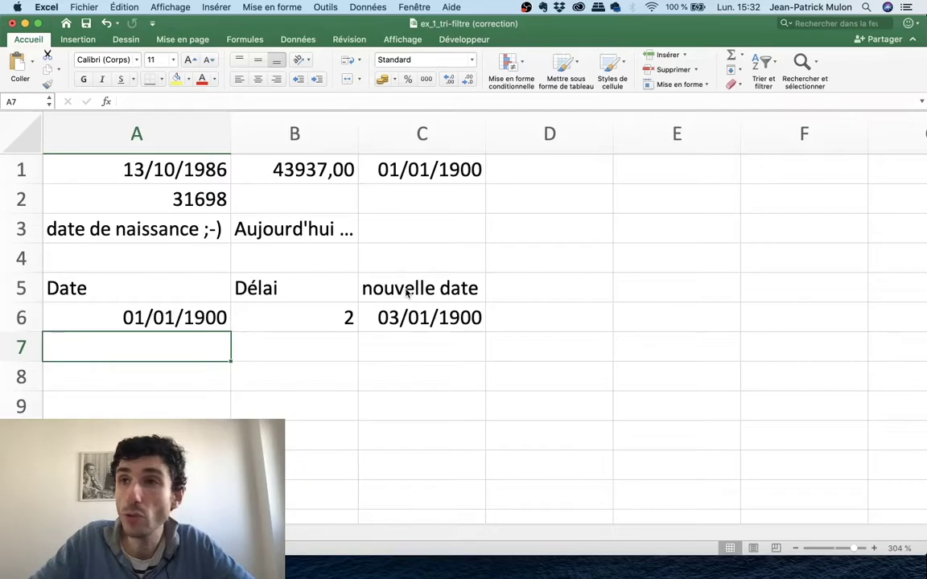
pyautogui.press('Down')
pyautogui.hotkey('ctrl', 'Right')
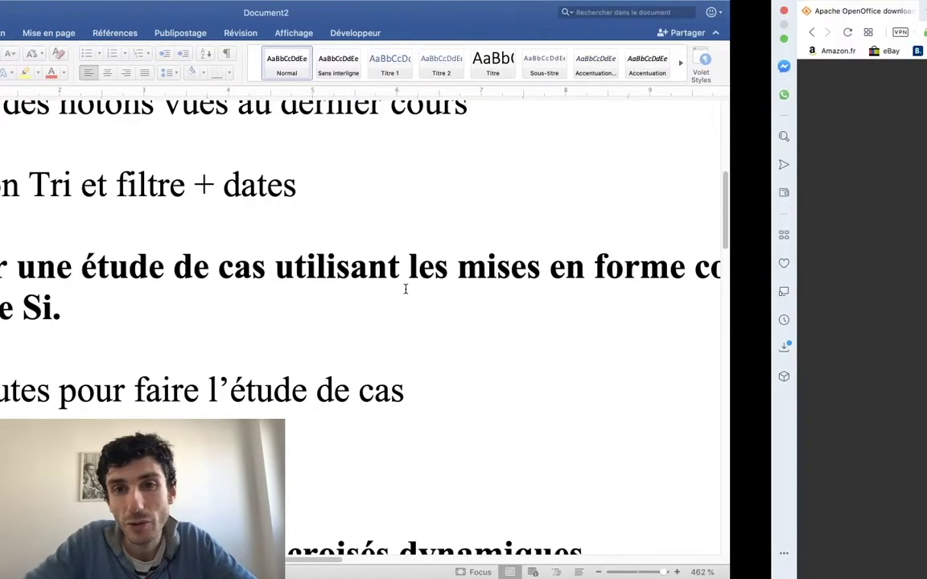
# Back in Excel, briefly open and close the Age column filter and select I3
pyautogui.hotkey('ctrl', 'Left')
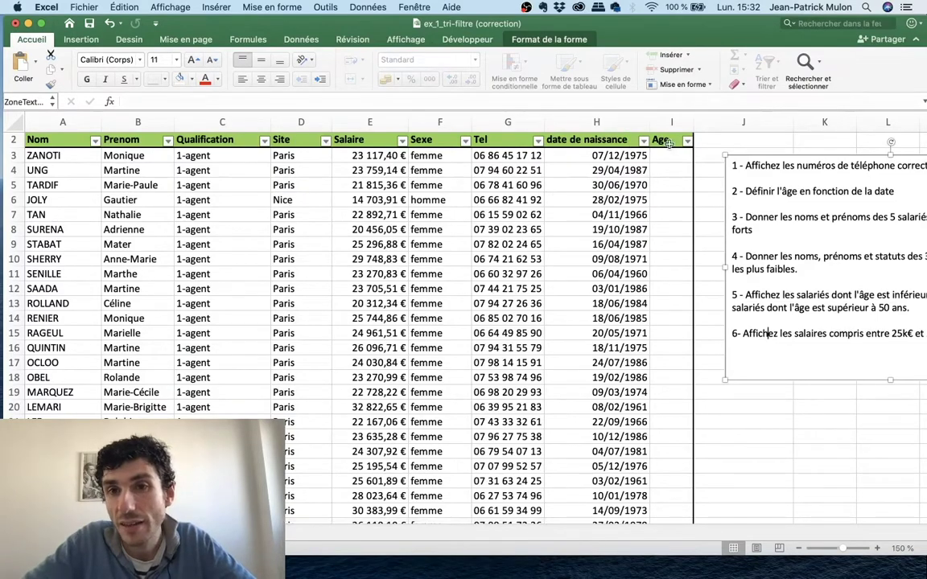
pyautogui.click(687, 141)
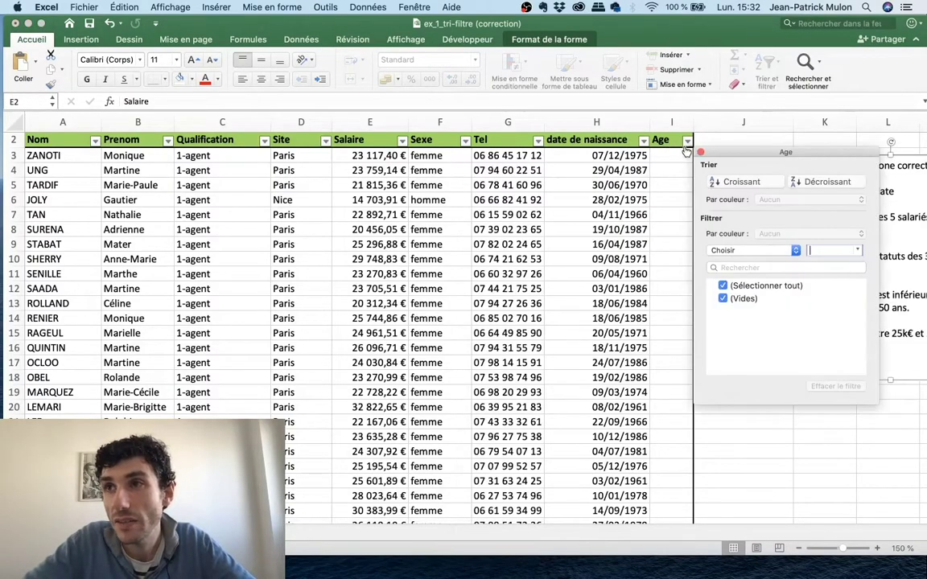
pyautogui.click(672, 157)
pyautogui.click(667, 155)
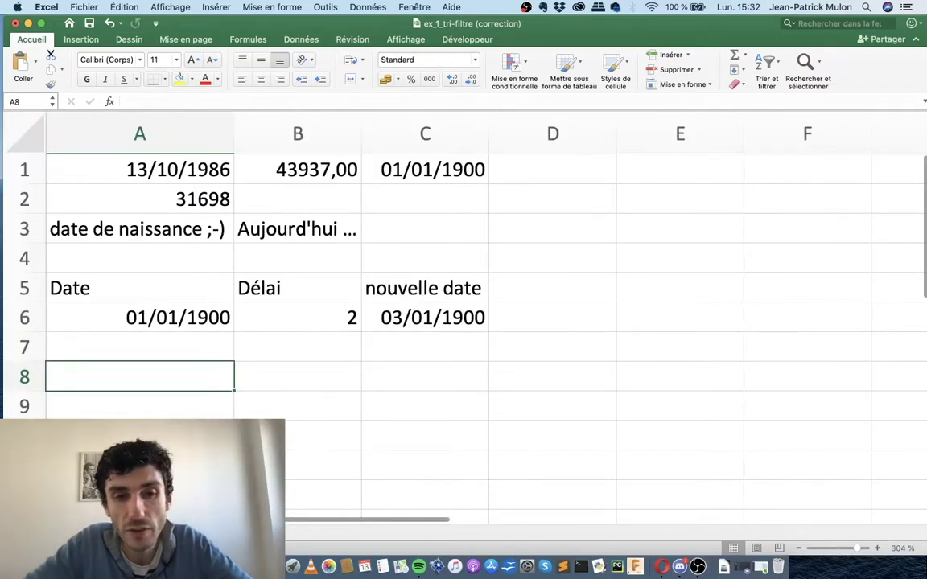
pyautogui.press('Up')
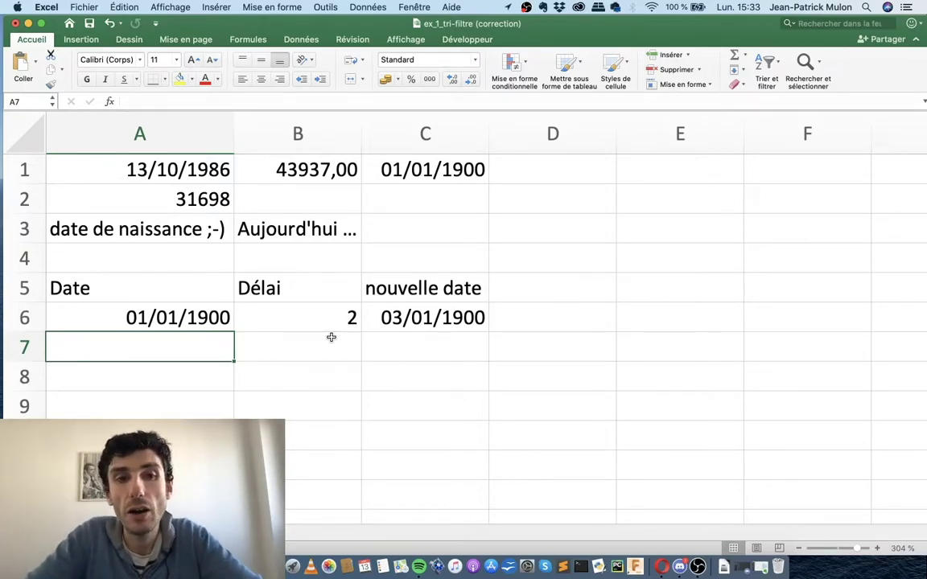
pyautogui.press('Up')
pyautogui.press('Down')
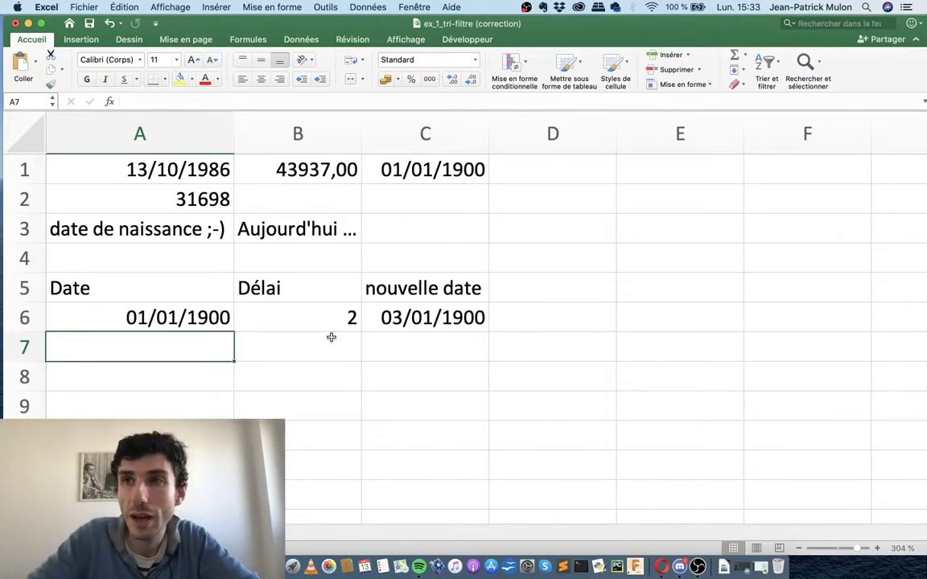
# Enter =AUJOURDHUI() in A7, fixing typos, so it shows 13/04/2020
pyautogui.write('=')
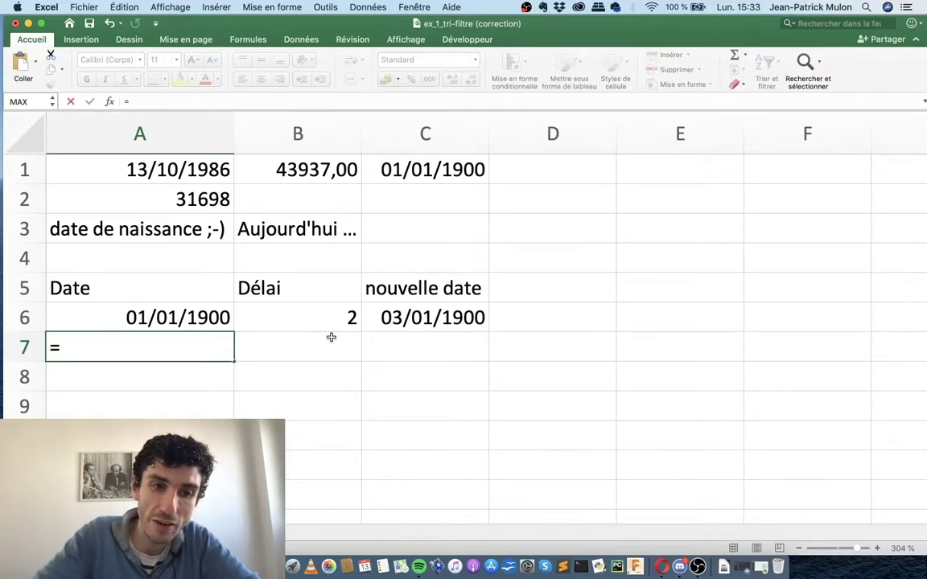
pyautogui.write('aujou')
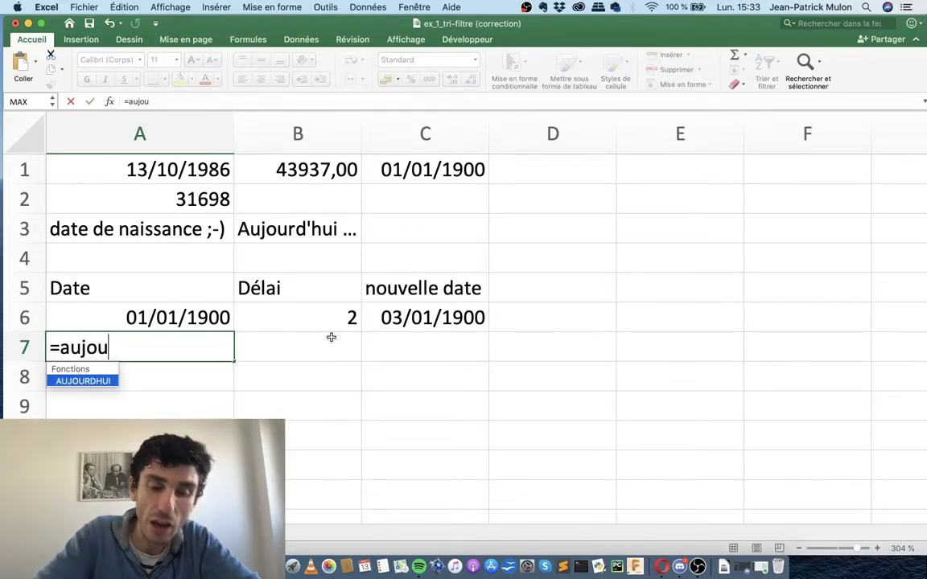
pyautogui.press('BackSpace')
pyautogui.press('BackSpace')
pyautogui.press('BackSpace')
pyautogui.write('u')
pyautogui.press('BackSpace')
pyautogui.press('BackSpace')
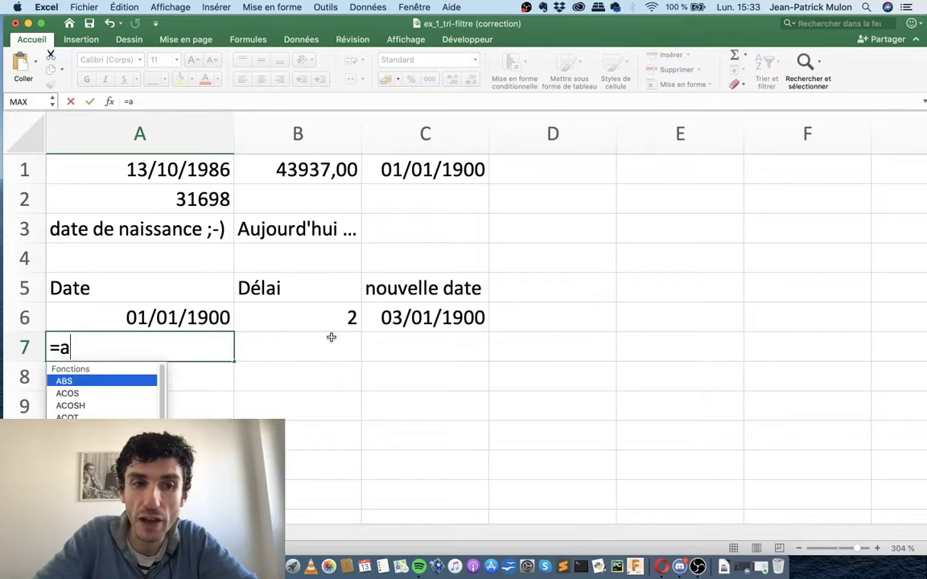
pyautogui.write('u')
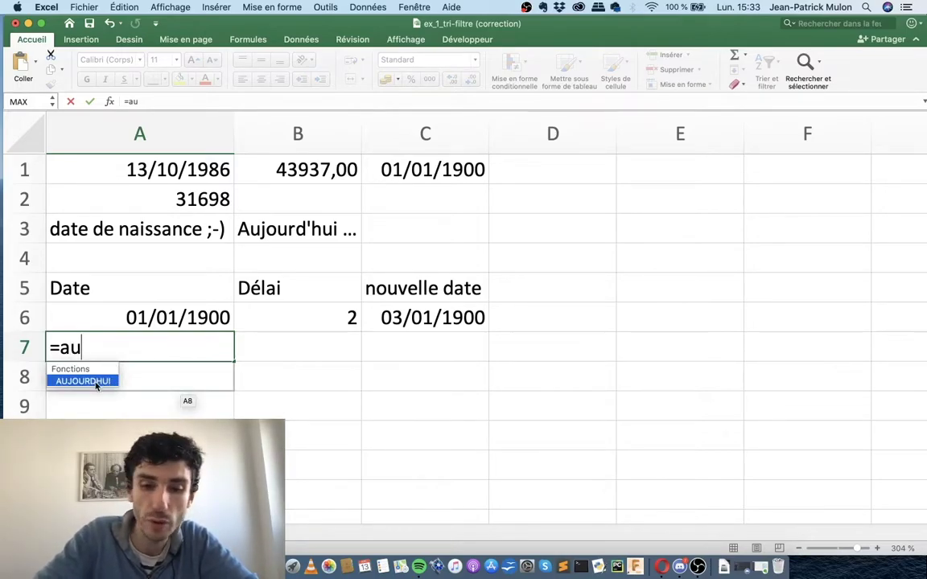
pyautogui.write('jourdhui')
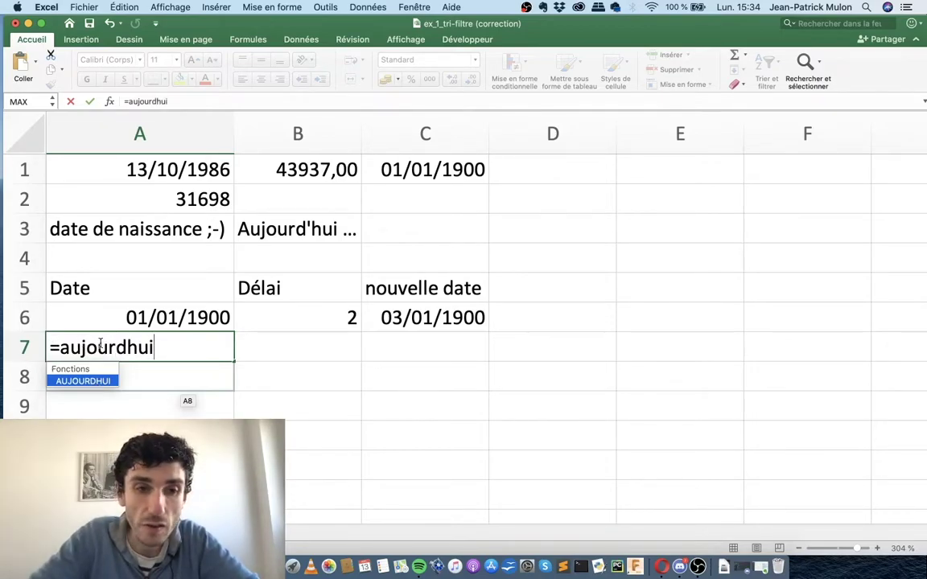
pyautogui.write('(')
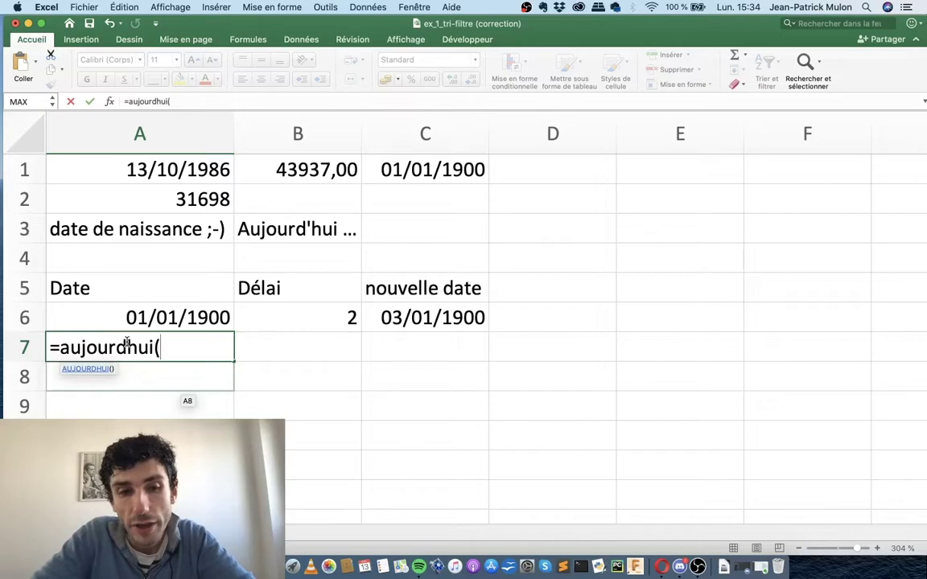
pyautogui.write(')')
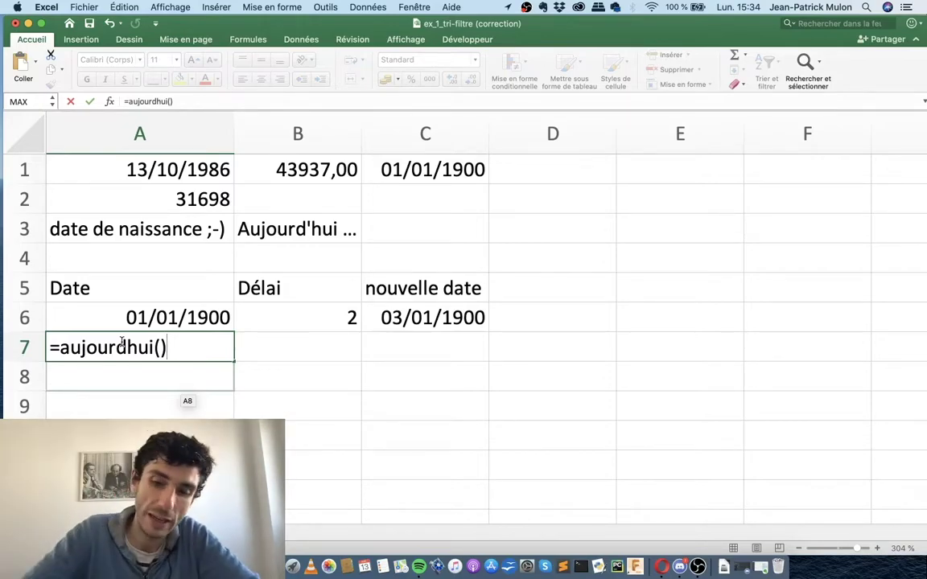
pyautogui.press('Return')
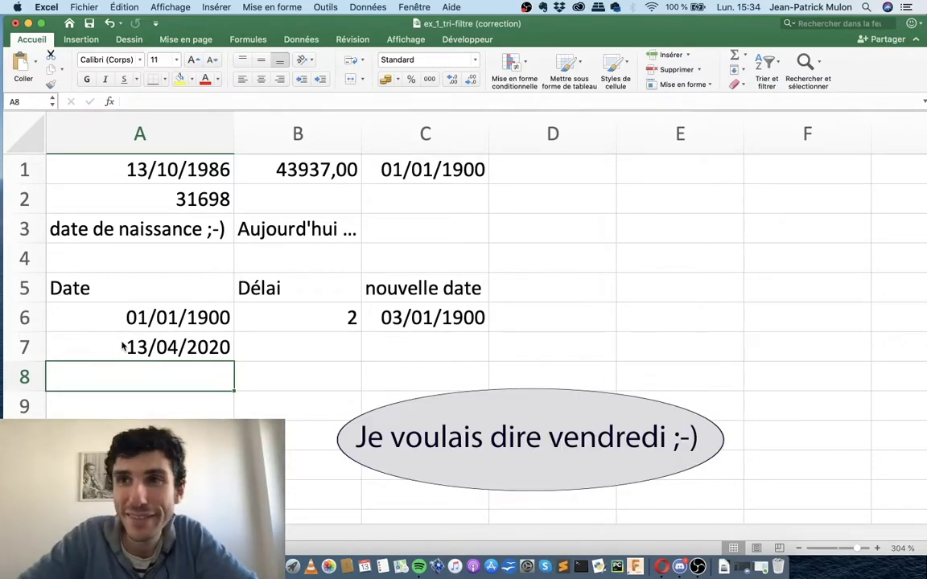
pyautogui.click(122, 347)
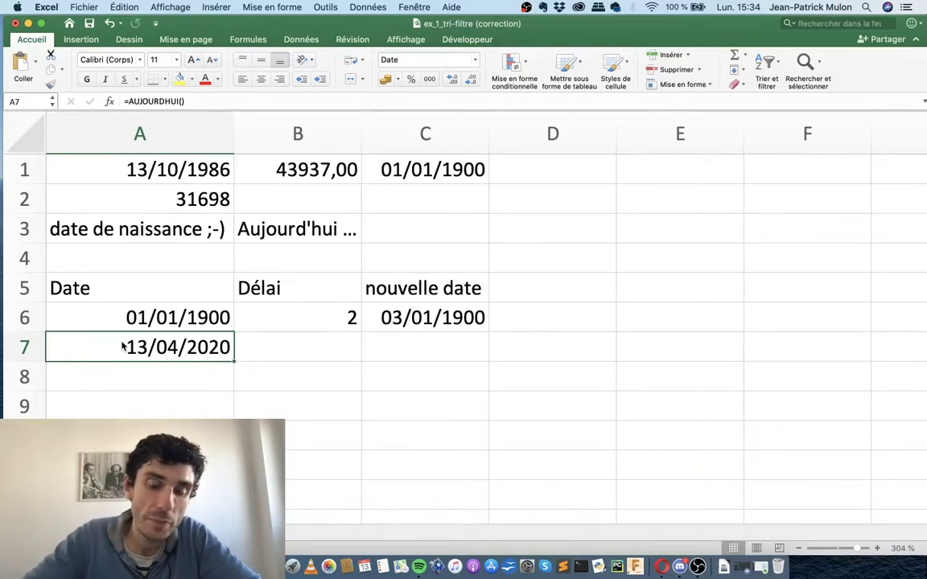
# Enter the birth date 13/10/1986 in B7 beside today's date in A7
pyautogui.press('Right')
pyautogui.press('Left')
pyautogui.press('Up')
pyautogui.press('Up')
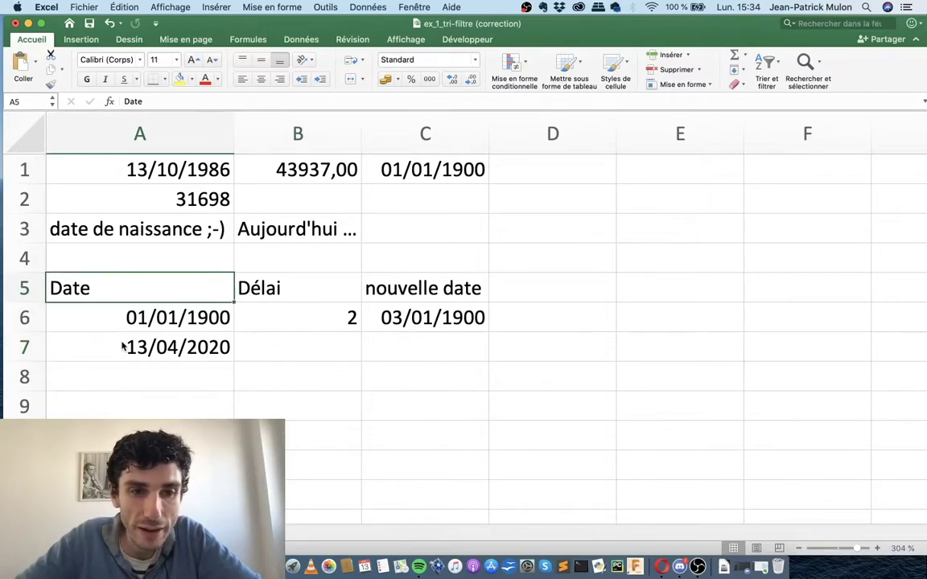
pyautogui.press('Down')
pyautogui.press('Down')
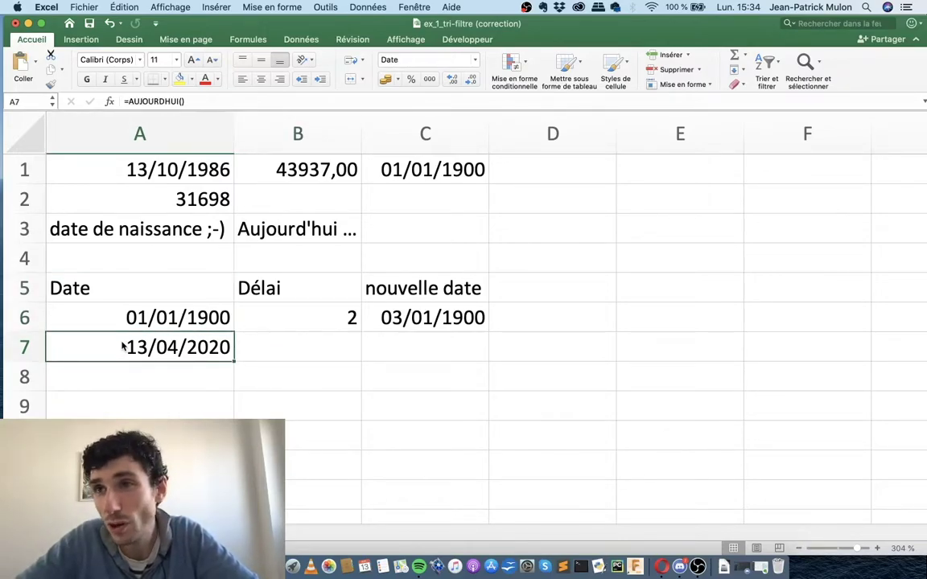
pyautogui.press('Up')
pyautogui.press('Down')
pyautogui.press('Right')
pyautogui.press('Left')
pyautogui.press('Up')
pyautogui.press('Right')
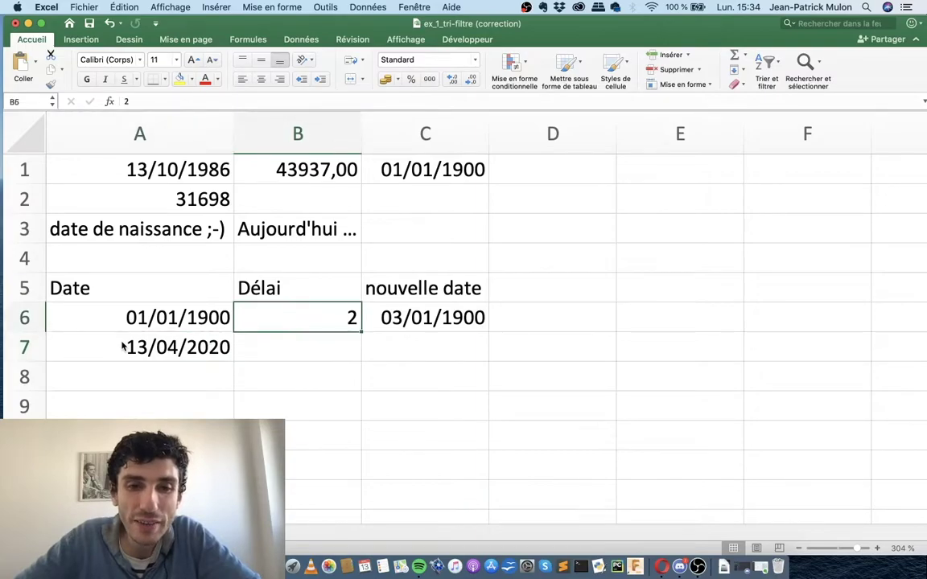
pyautogui.press('Up')
pyautogui.press('Down')
pyautogui.press('Down')
pyautogui.press('Left')
pyautogui.press('Right')
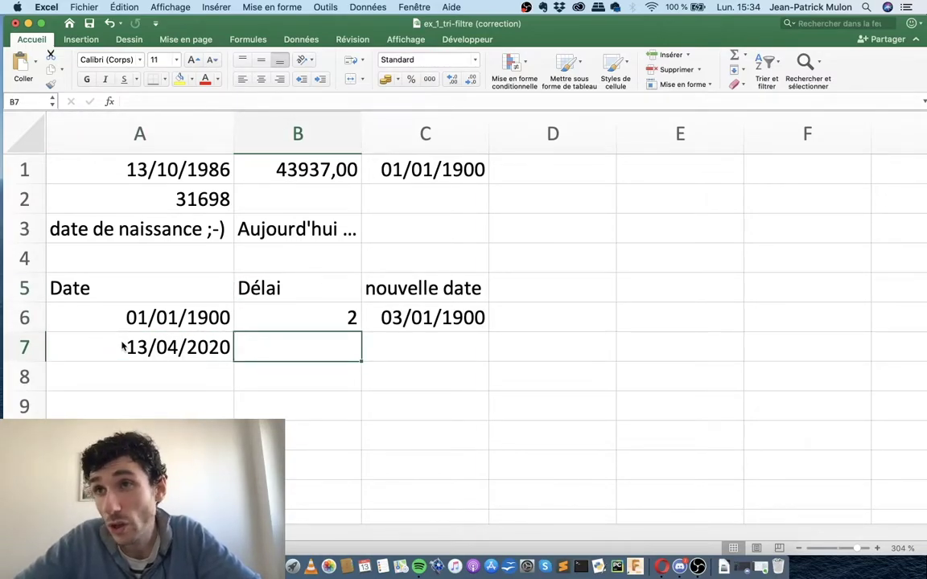
pyautogui.write('13/1')
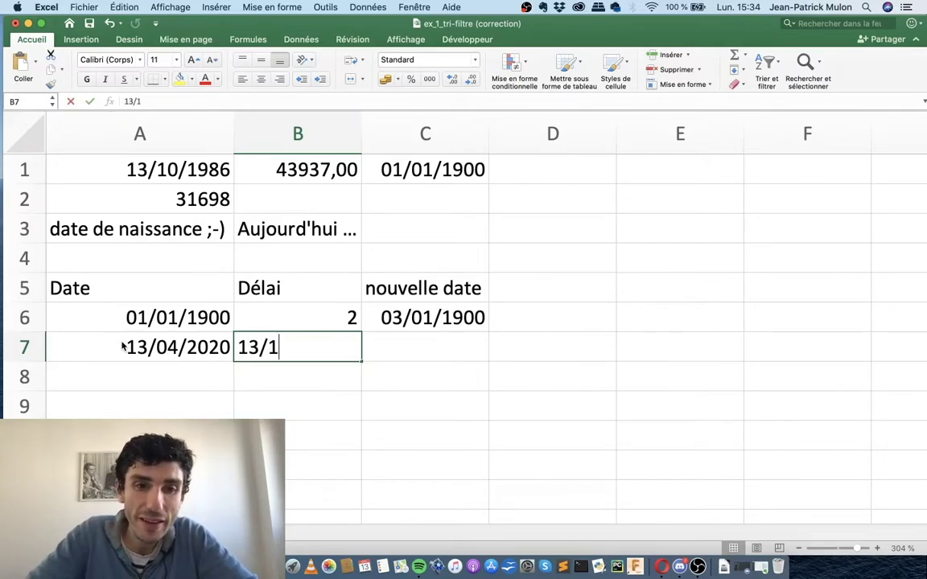
pyautogui.write('0/1')
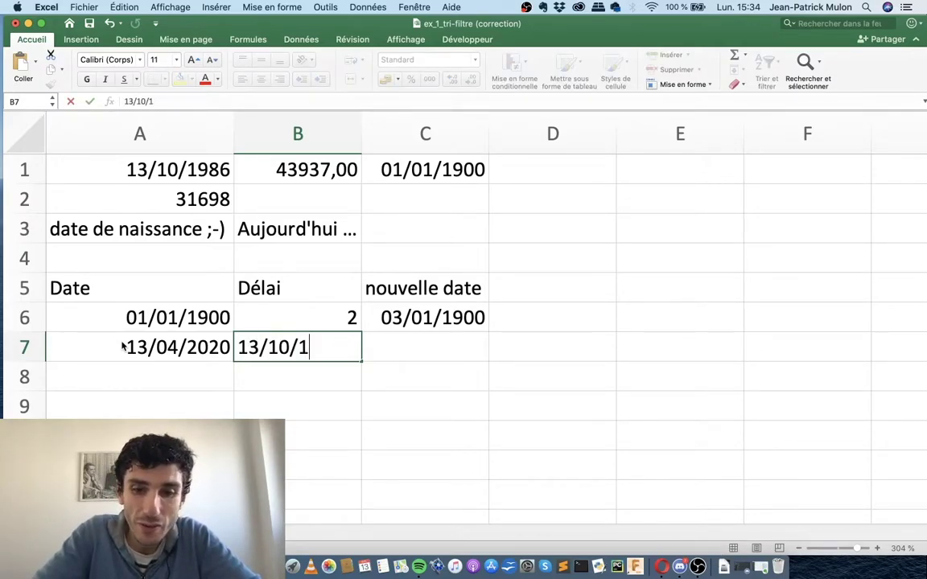
pyautogui.write('986')
pyautogui.press('Return')
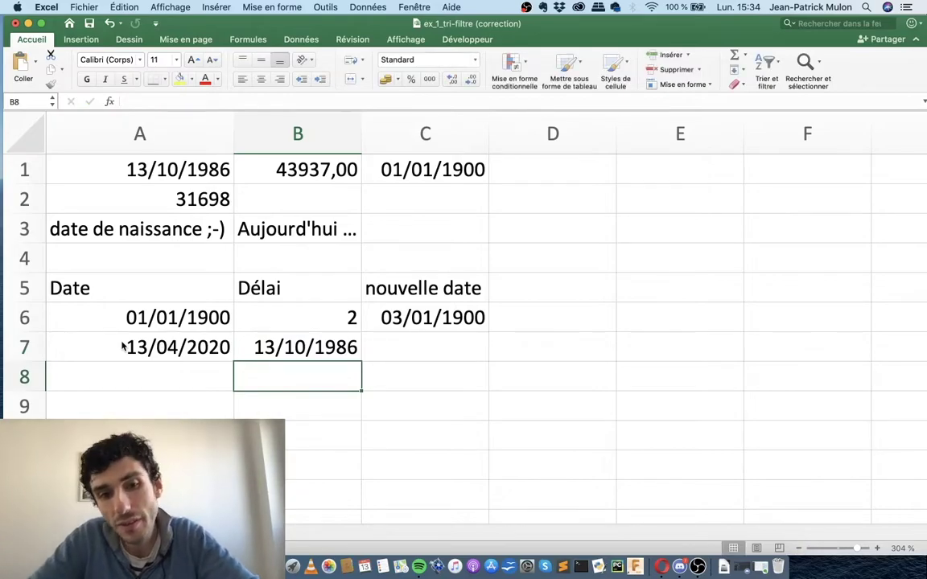
pyautogui.press('Up')
pyautogui.press('Right')
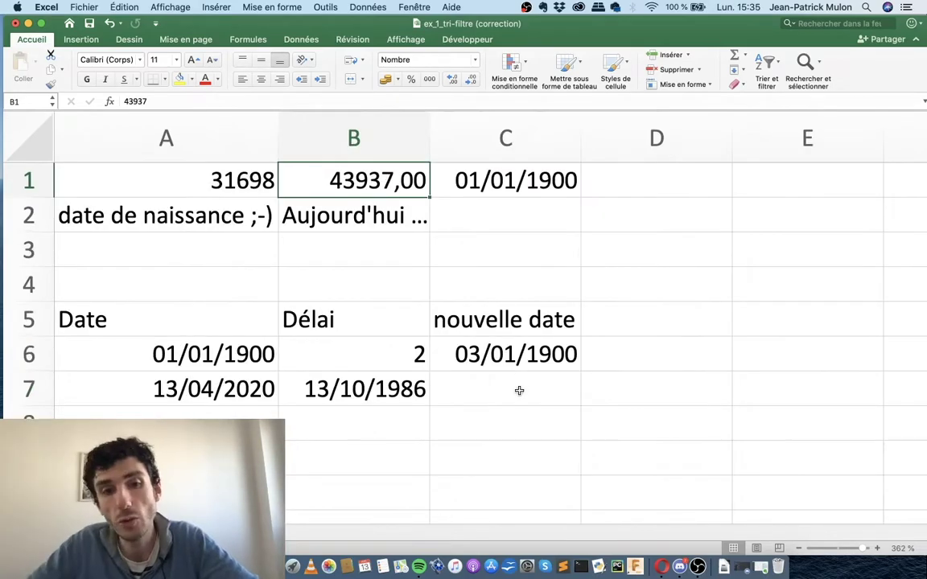
# Enter =A7-B7 in C7 to get 12236 days between the two dates
pyautogui.click(512, 395)
pyautogui.write('=')
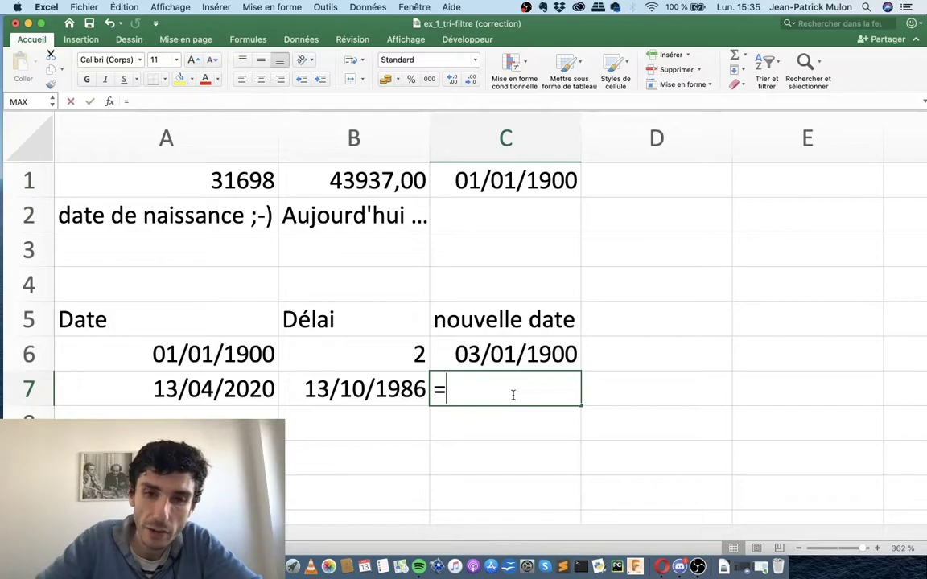
pyautogui.press('Left')
pyautogui.press('Left')
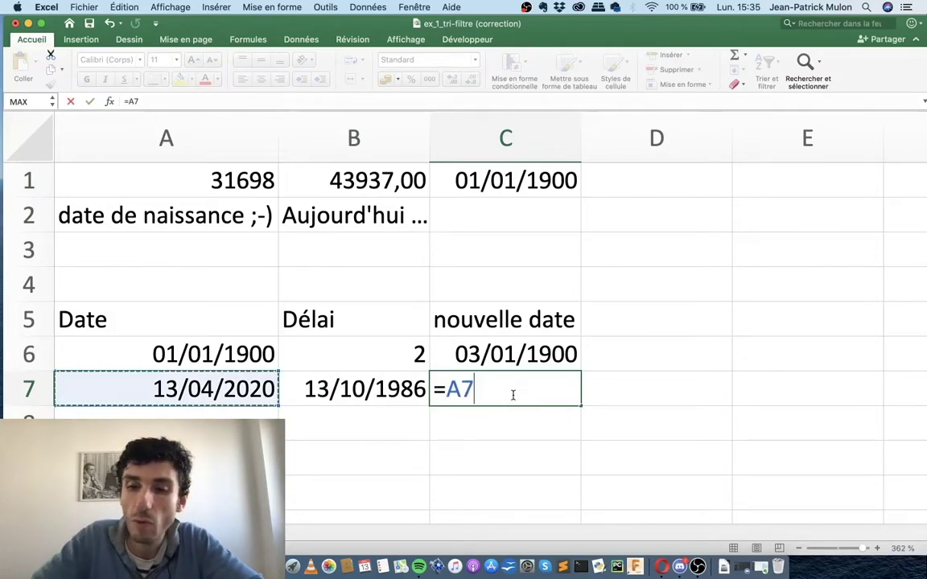
pyautogui.write('-')
pyautogui.press('Left')
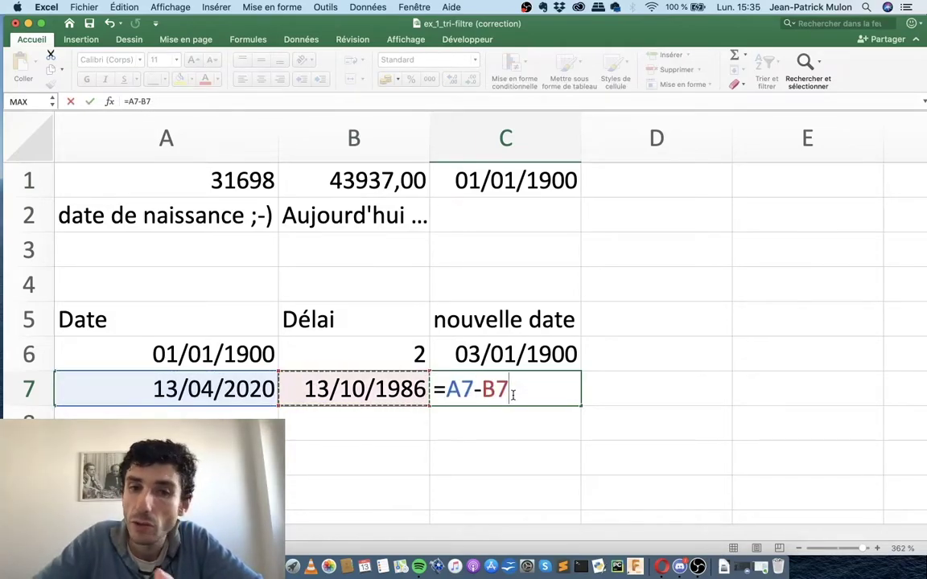
pyautogui.press('Return')
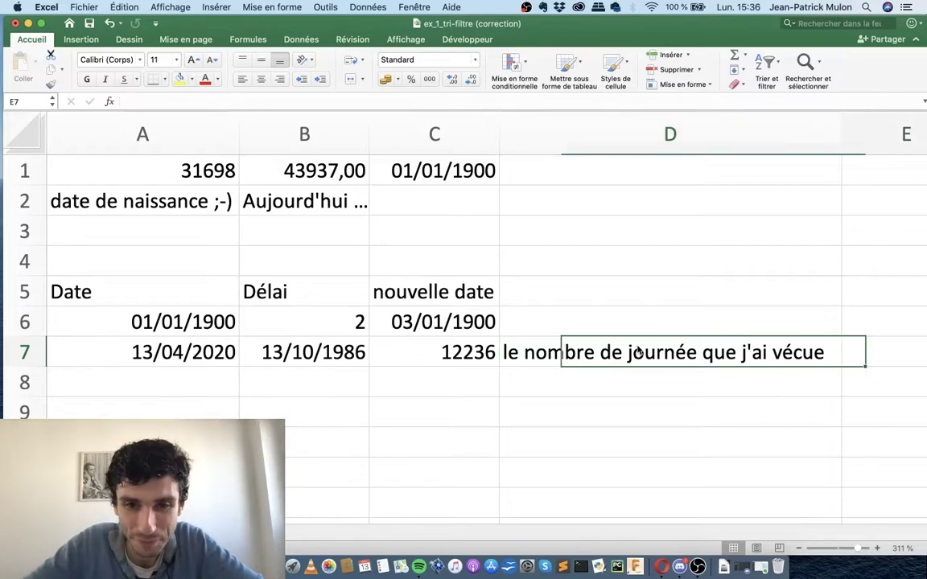
# Move the days-lived note from D7 to E7, leaving D7 empty
pyautogui.hscroll(2, 638, 352)
pyautogui.press('Left')
pyautogui.click(638, 352)
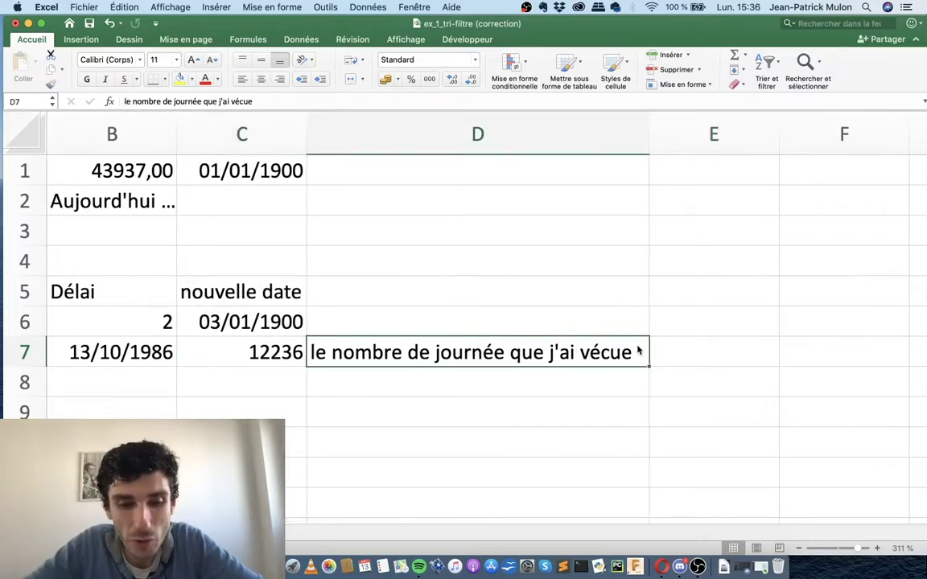
pyautogui.moveTo(639, 352); pyautogui.dragTo(655, 352)
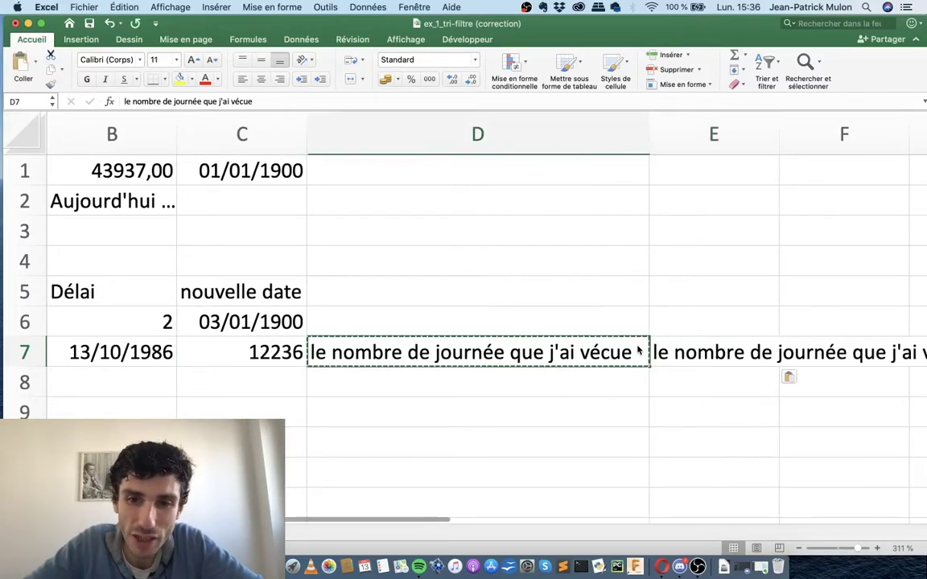
pyautogui.press('Left')
pyautogui.press('Left')
pyautogui.press('Left')
pyautogui.press('Right')
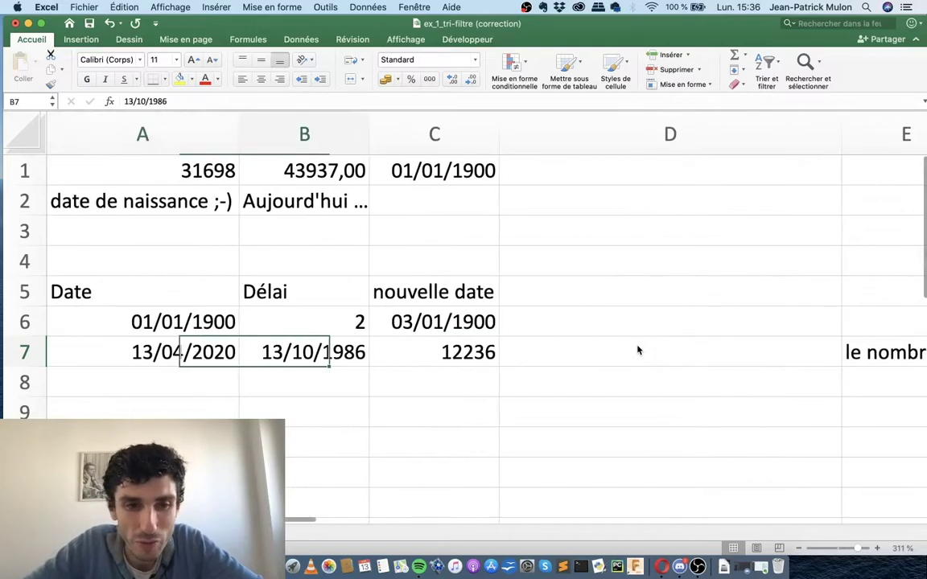
pyautogui.press('Right')
pyautogui.press('Up')
pyautogui.press('Right')
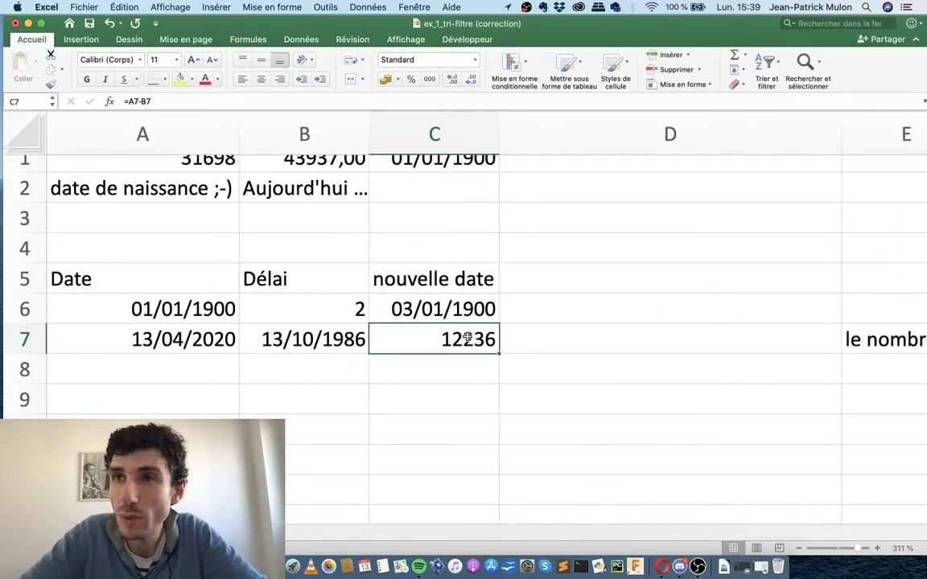
# In Format de cellule, replace C7's Standard custom code with 'aa'
pyautogui.rightClick(468, 339)
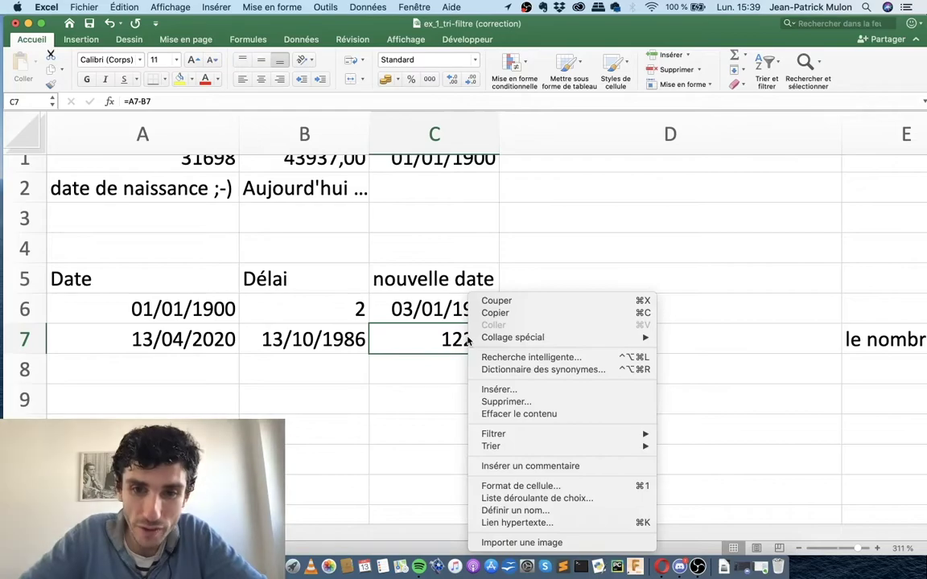
pyautogui.click(485, 488)
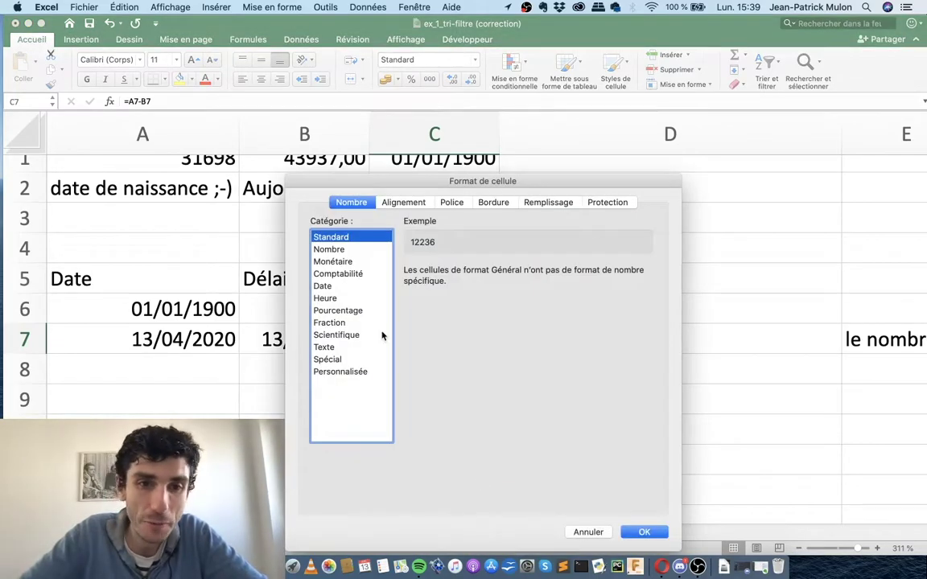
pyautogui.click(318, 371)
pyautogui.click(463, 288)
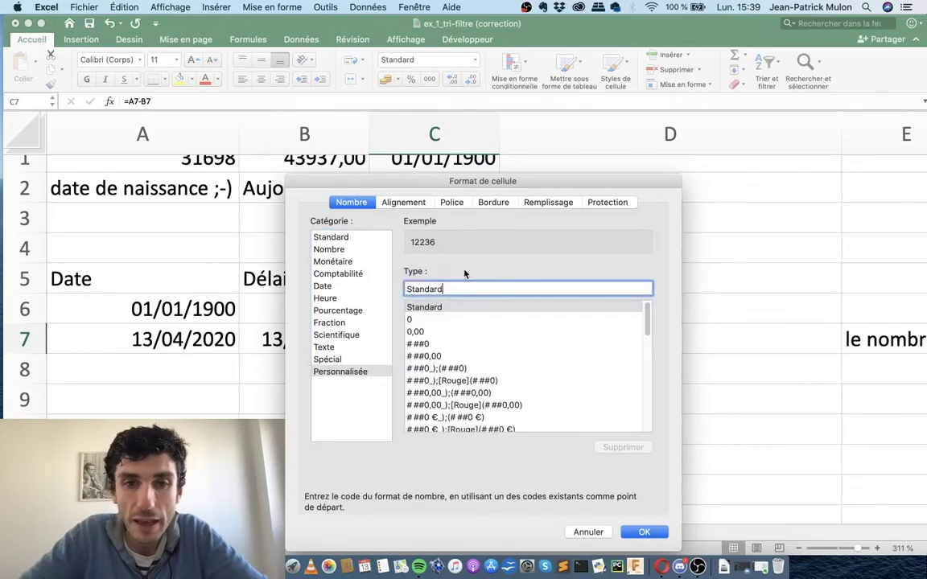
pyautogui.moveTo(458, 289); pyautogui.dragTo(401, 283)
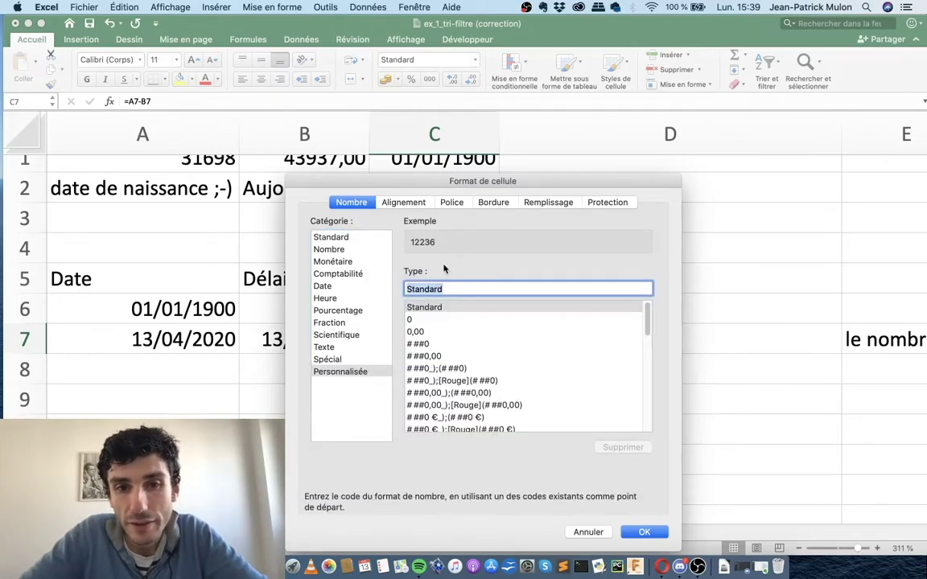
pyautogui.click(421, 308)
pyautogui.moveTo(441, 289); pyautogui.dragTo(407, 294)
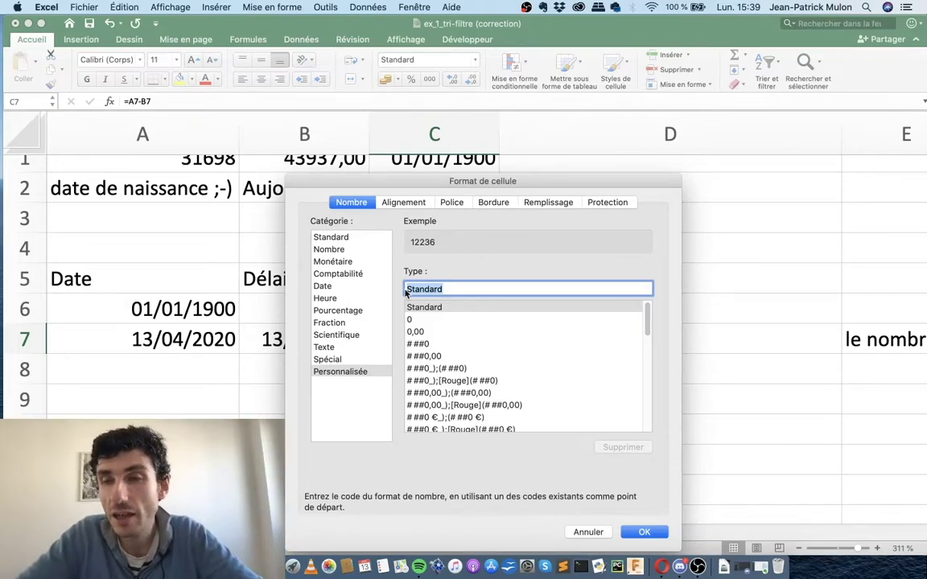
pyautogui.write('aaaa')
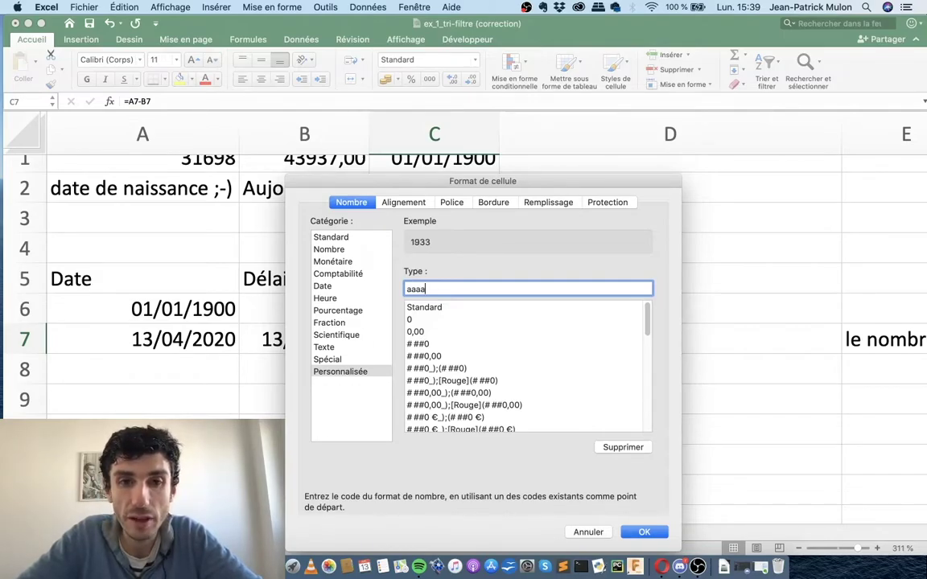
pyautogui.press('BackSpace')
pyautogui.press('BackSpace')
pyautogui.press('BackSpace')
pyautogui.write('a')
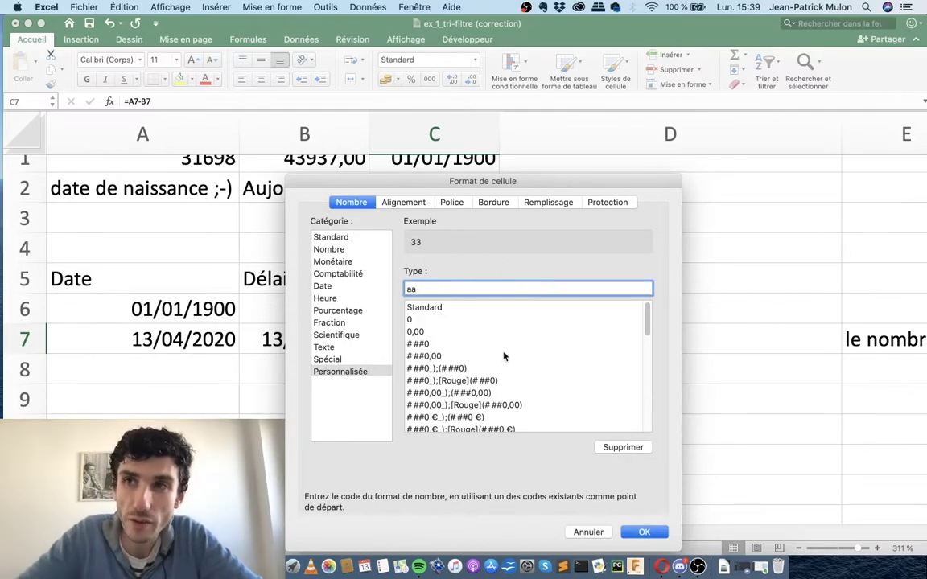
# Apply the aa format so C7 displays 33 years, then check the neighbouring cells
pyautogui.click(642, 532)
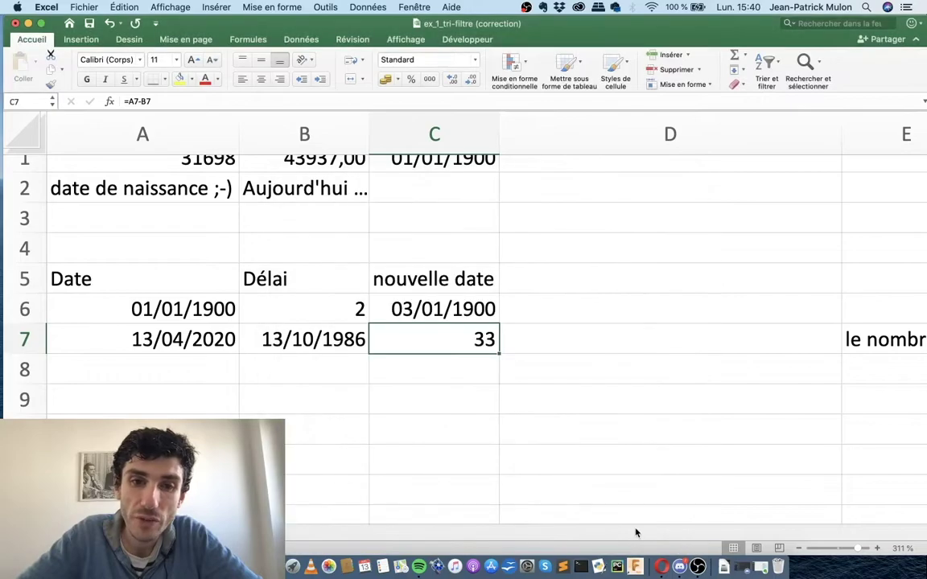
pyautogui.click(456, 362)
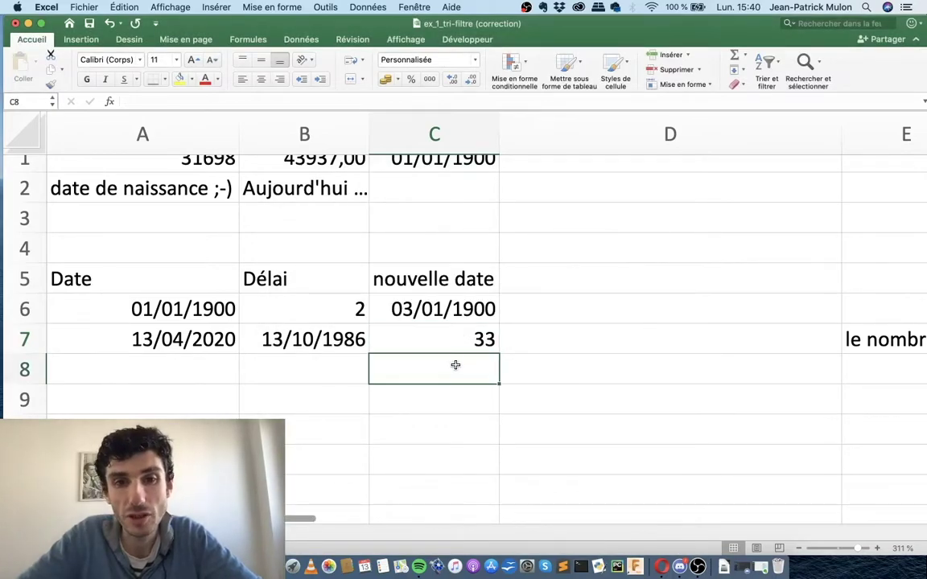
pyautogui.click(451, 337)
pyautogui.press('Right')
pyautogui.press('Left')
pyautogui.press('Left')
pyautogui.press('Right')
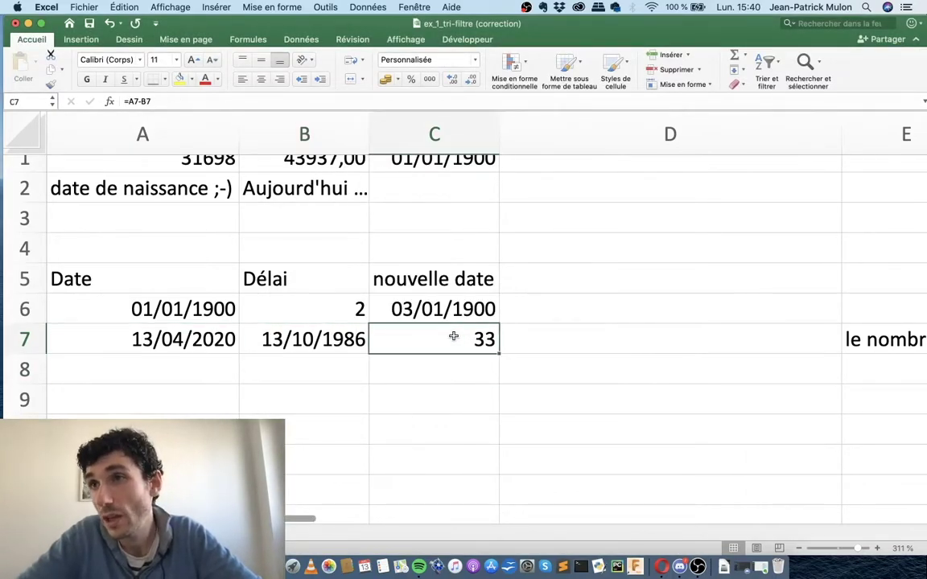
pyautogui.press('Right')
pyautogui.press('Left')
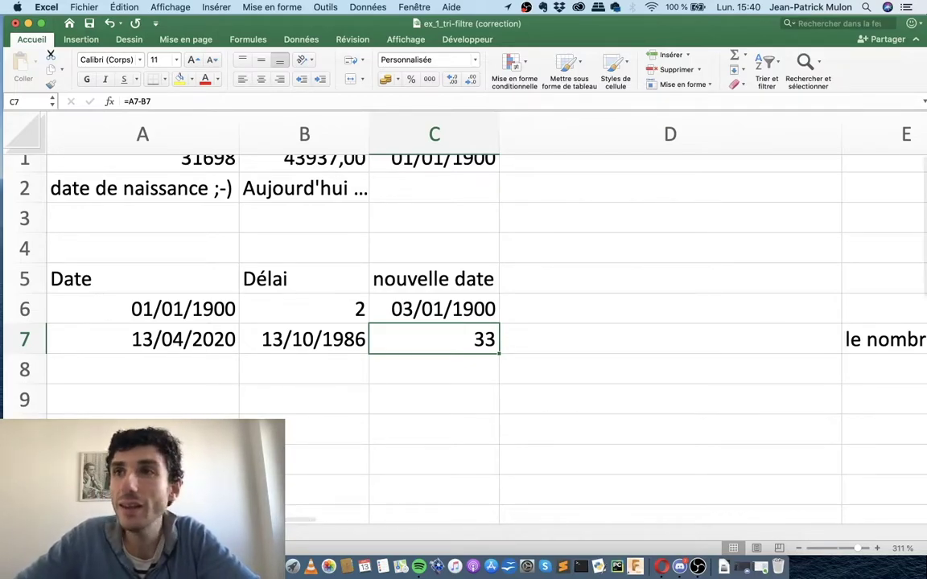
pyautogui.scroll(-1, 220, 319)
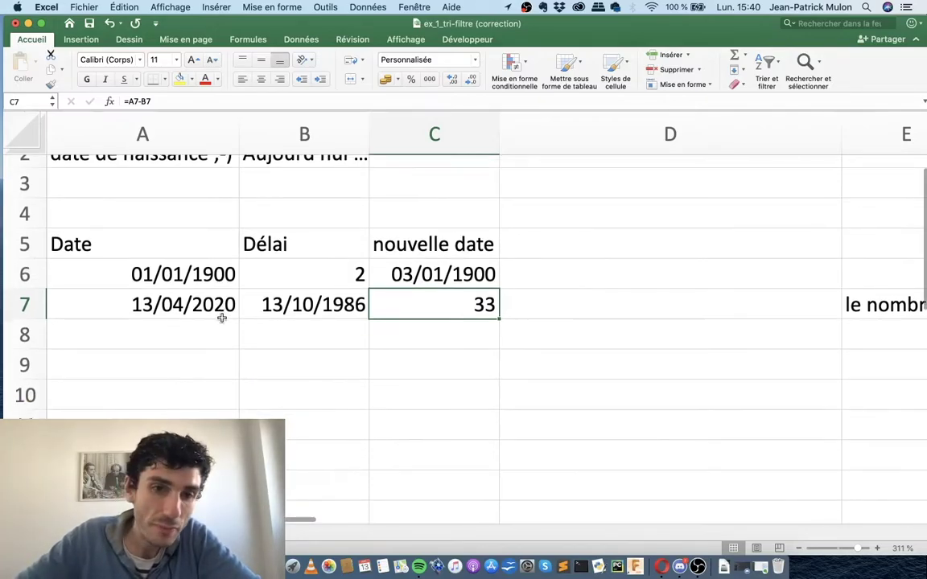
pyautogui.scroll(2, 220, 318)
# On the employee sheet, enter =aujourdhui()-H3 in Age cell I3
pyautogui.hotkey('ctrl', 'pagedown')
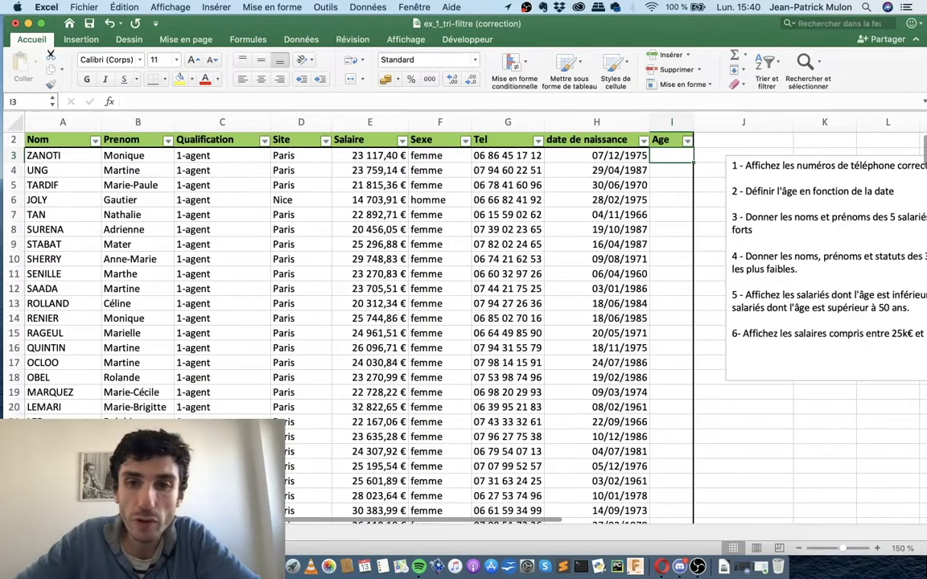
pyautogui.scroll(2, 242, 271)
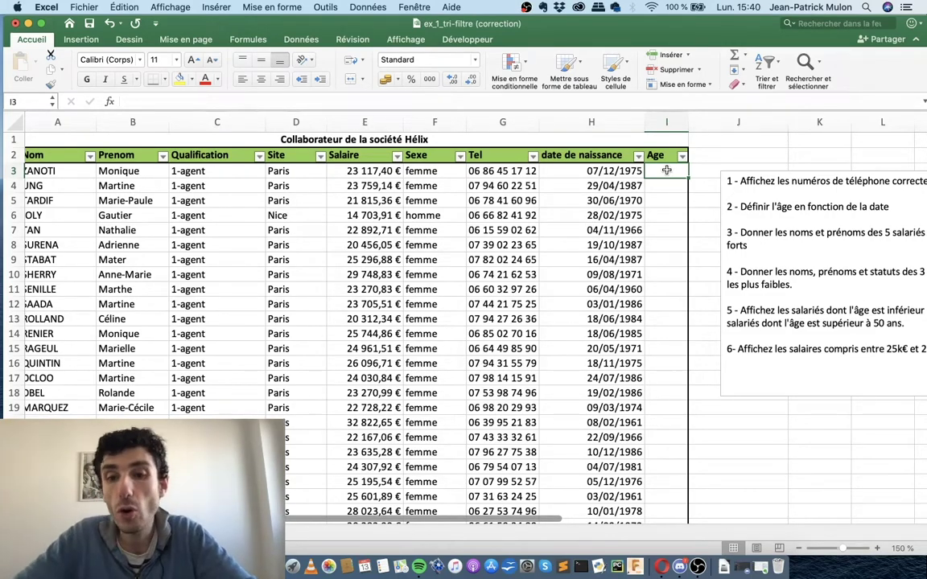
pyautogui.write('=')
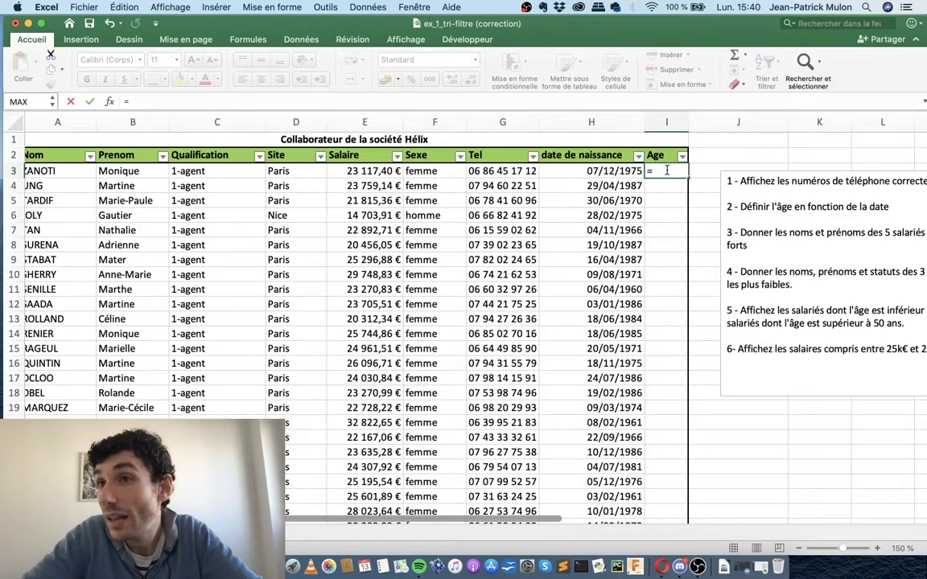
pyautogui.write('auj')
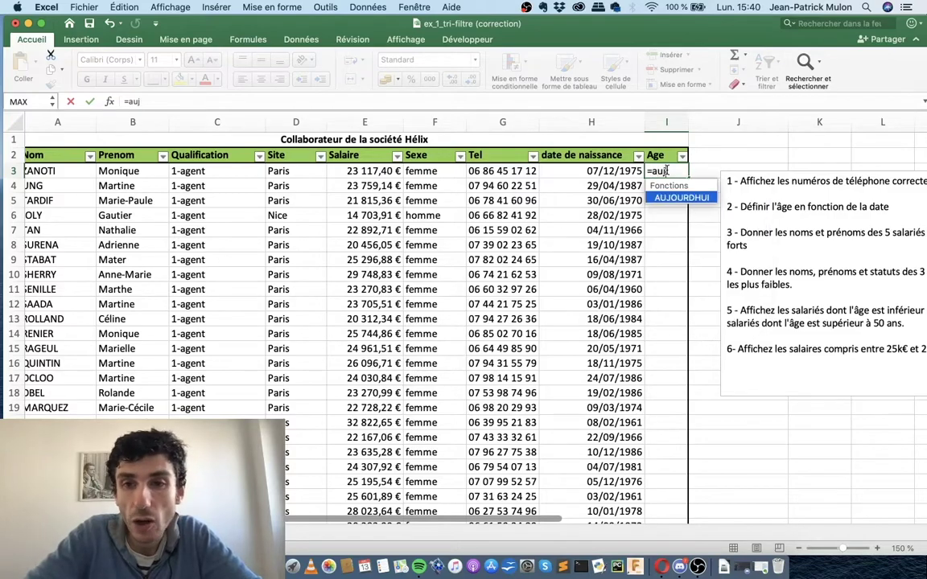
pyautogui.write('ourdhui(')
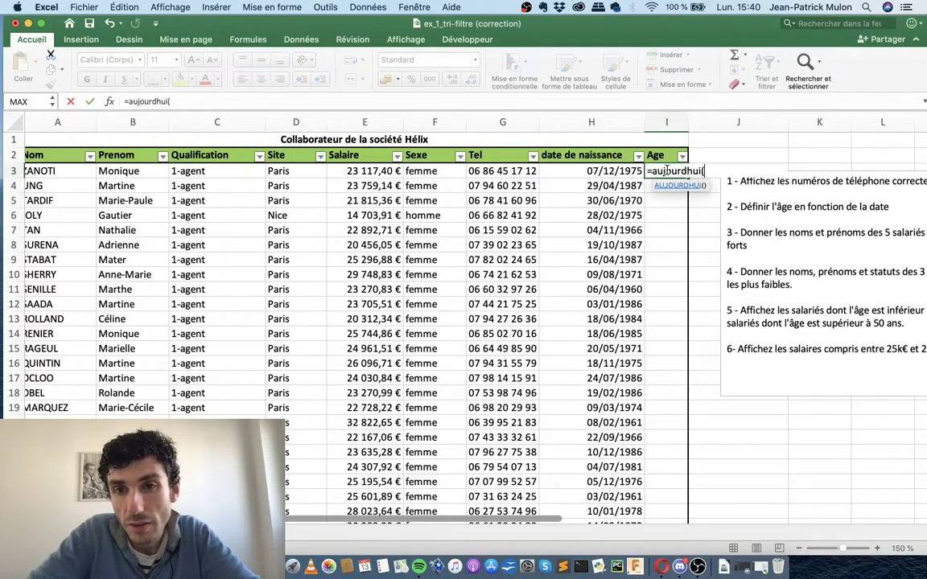
pyautogui.write(')-')
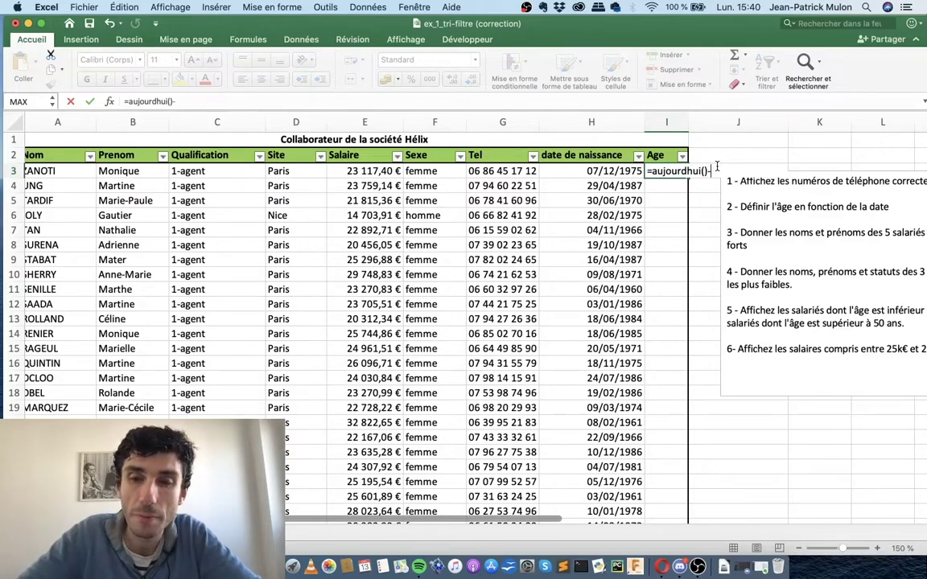
pyautogui.press('Left')
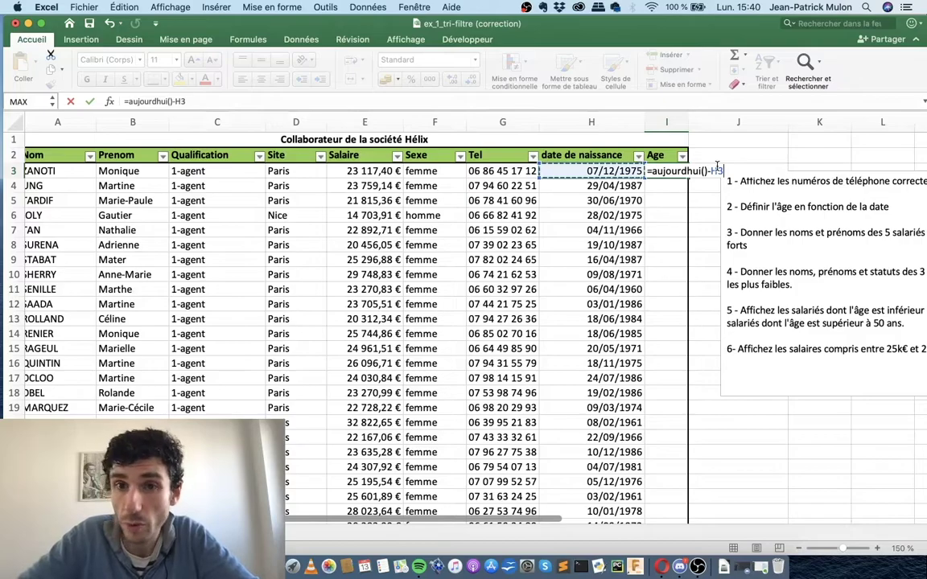
pyautogui.press('Return')
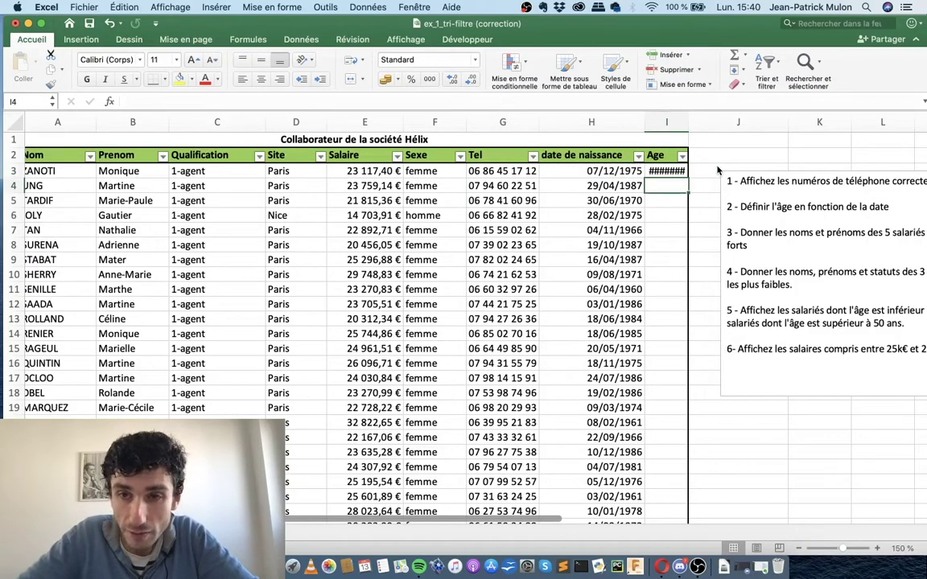
pyautogui.scroll(5, 670, 221)
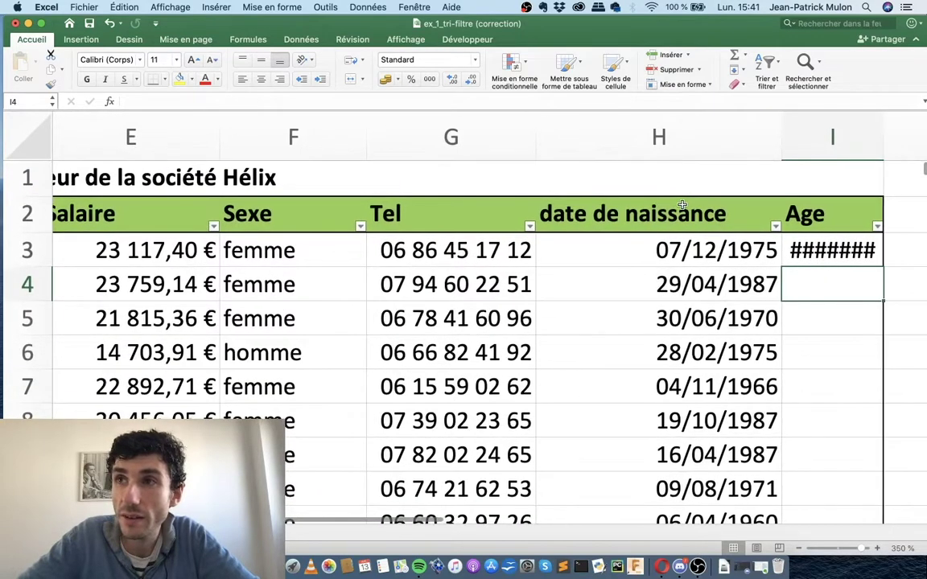
# Widen the Age column and re-confirm I3's formula so it shows 07/05/1944
pyautogui.hscroll(3, 680, 194)
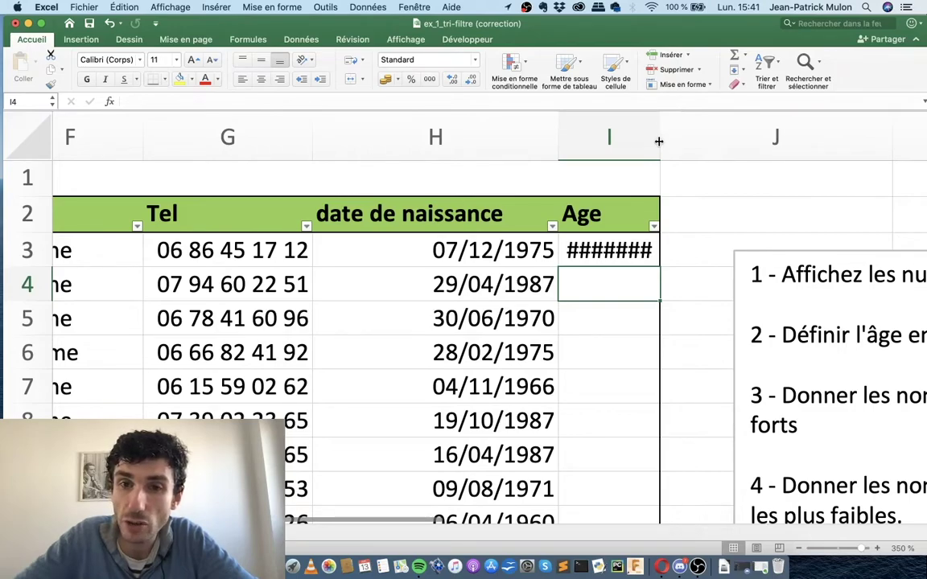
pyautogui.moveTo(658, 141); pyautogui.dragTo(715, 136)
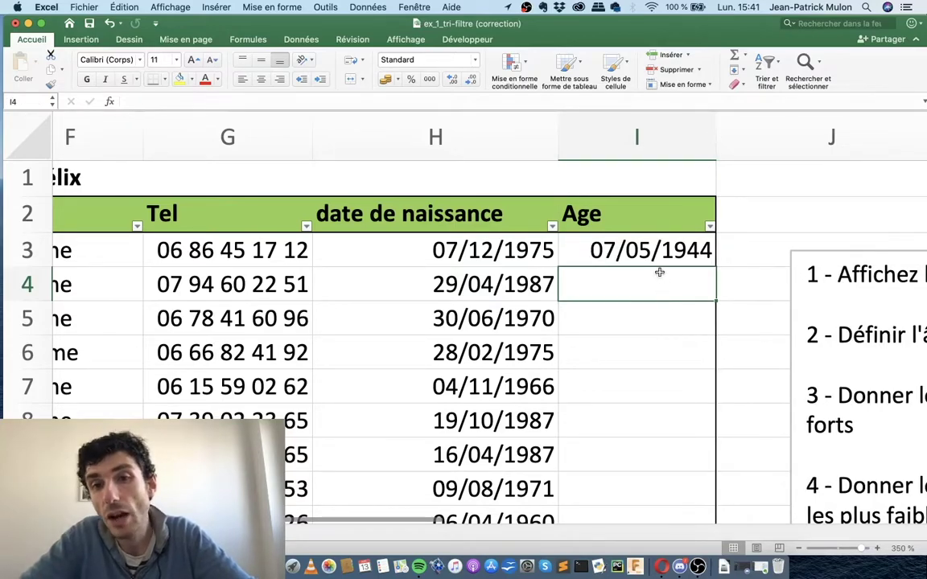
pyautogui.click(637, 250)
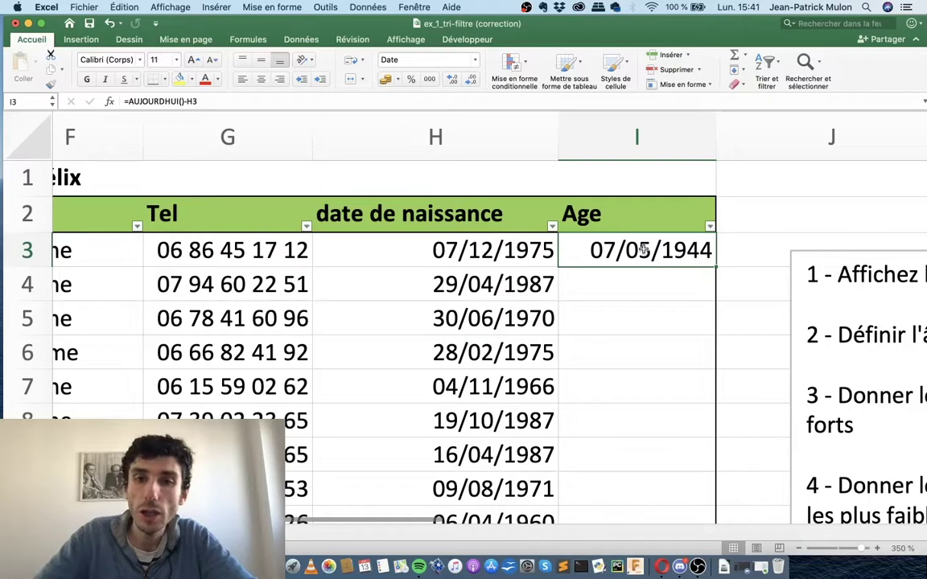
pyautogui.press('Return')
pyautogui.click(590, 251)
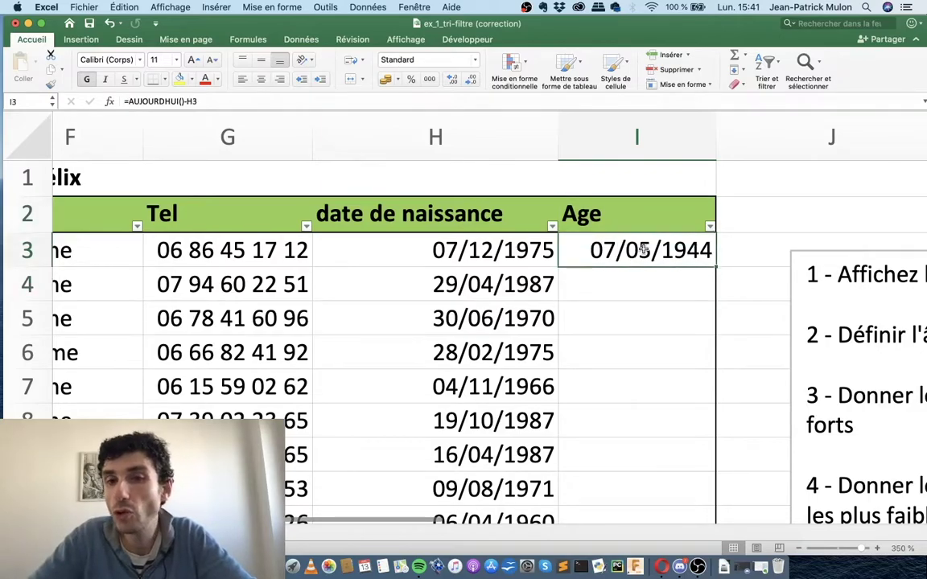
pyautogui.click(151, 111)
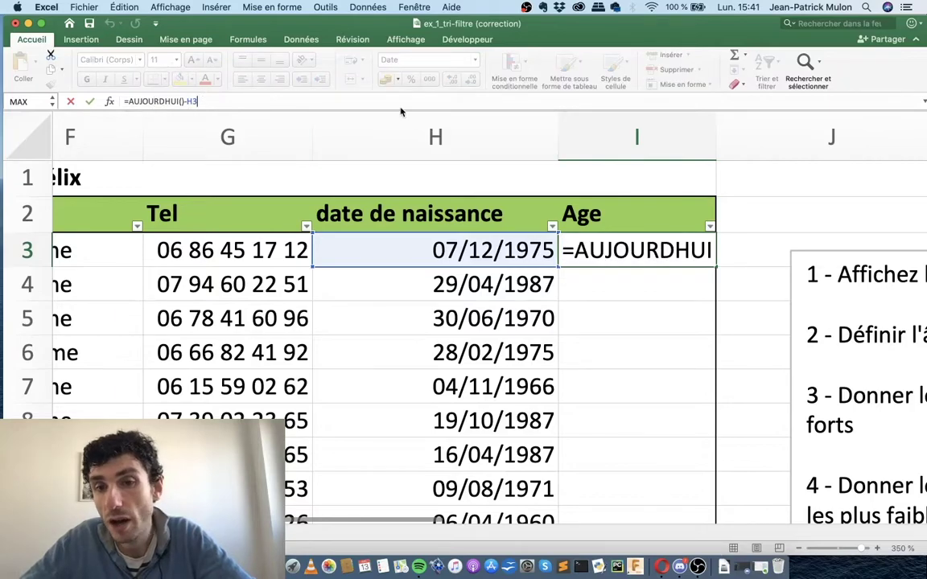
pyautogui.press('Return')
pyautogui.click(705, 256)
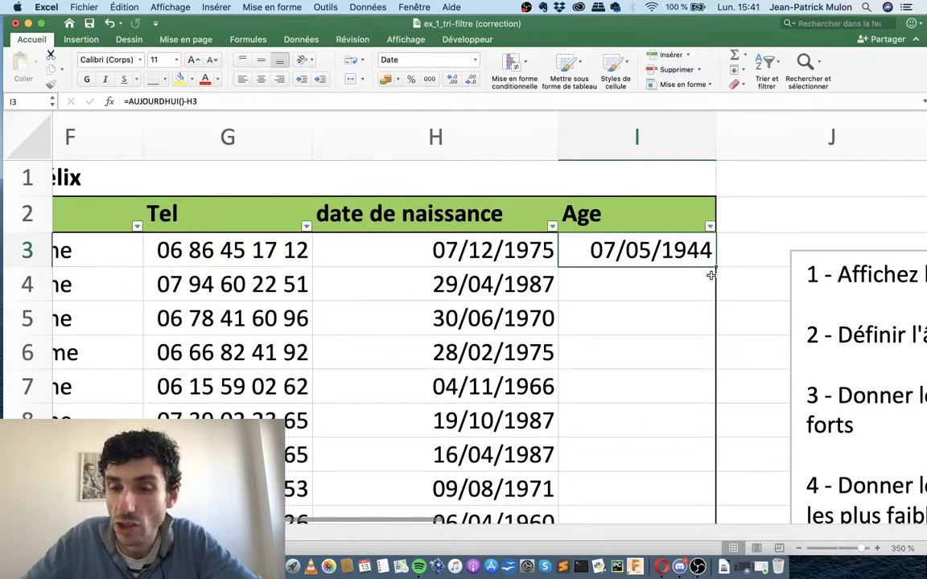
# Copy the =AUJOURDHUI()-H3 formula from I3 down to the last employee row and check the results
pyautogui.moveTo(715, 268)
pyautogui.mouseDown()
pyautogui.moveTo(725, 295)
pyautogui.moveTo(715, 276)
pyautogui.mouseUp()
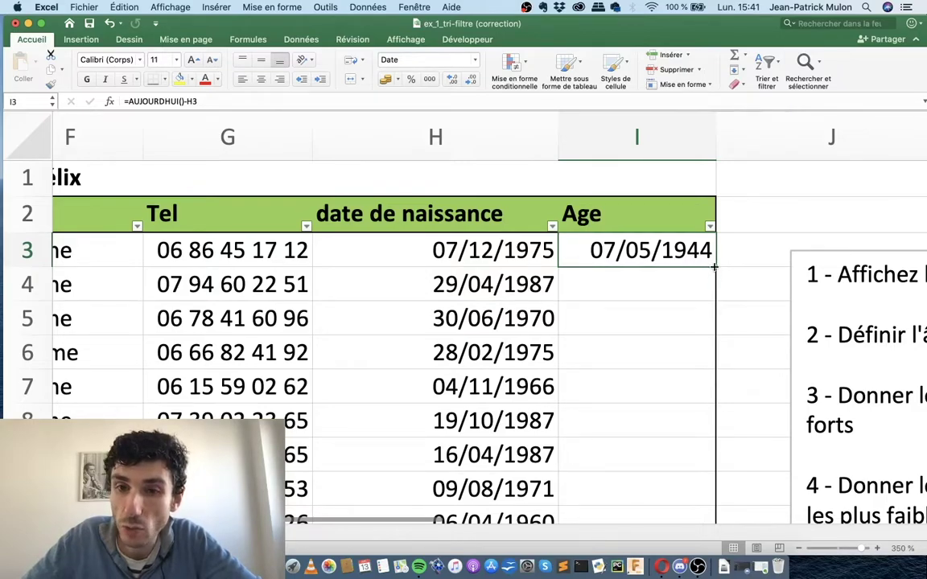
pyautogui.doubleClick(715, 267)
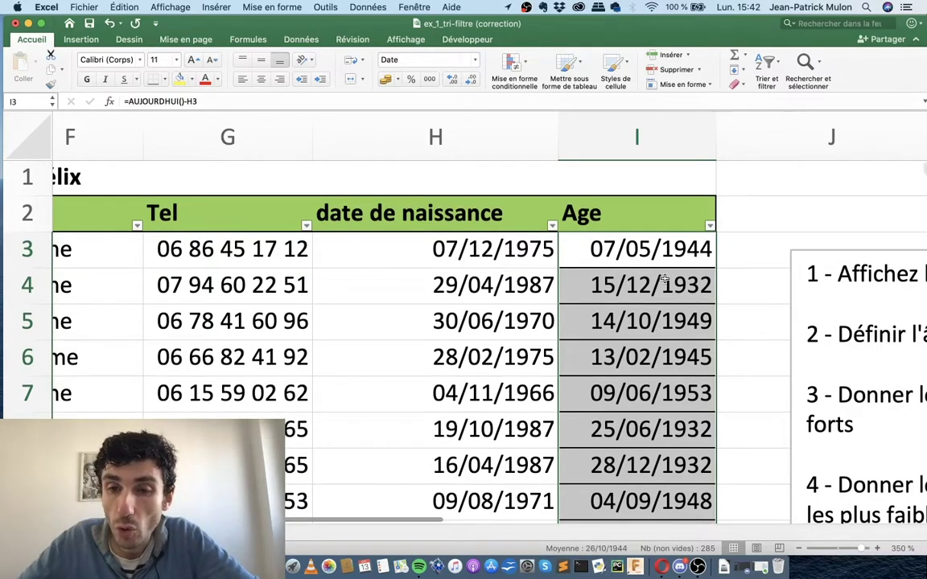
pyautogui.scroll(-5, 668, 289)
pyautogui.scroll(-5, 665, 282)
pyautogui.scroll(-5, 665, 281)
pyautogui.scroll(-5, 666, 281)
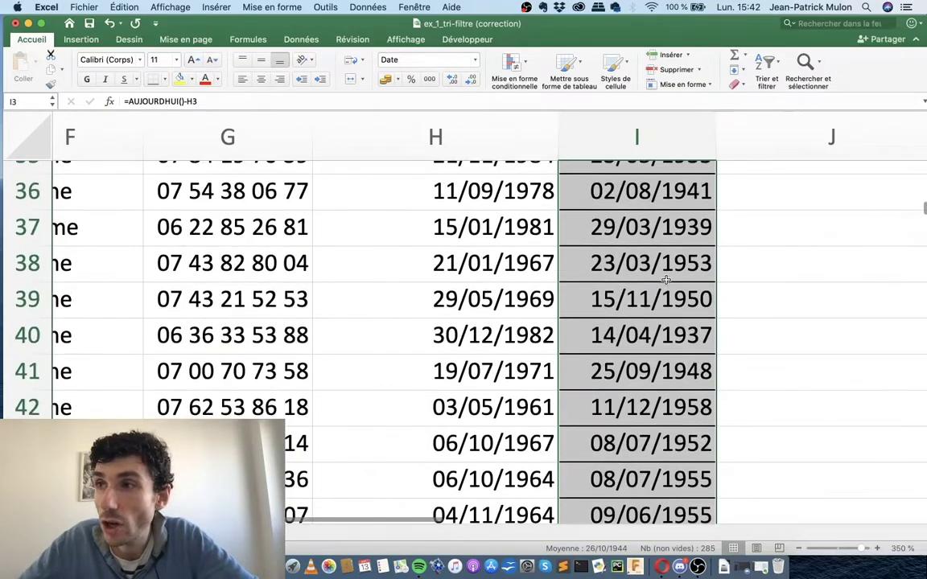
pyautogui.scroll(-4, 665, 281)
pyautogui.scroll(-3, 665, 281)
pyautogui.scroll(-3, 665, 281)
pyautogui.scroll(-5, 666, 281)
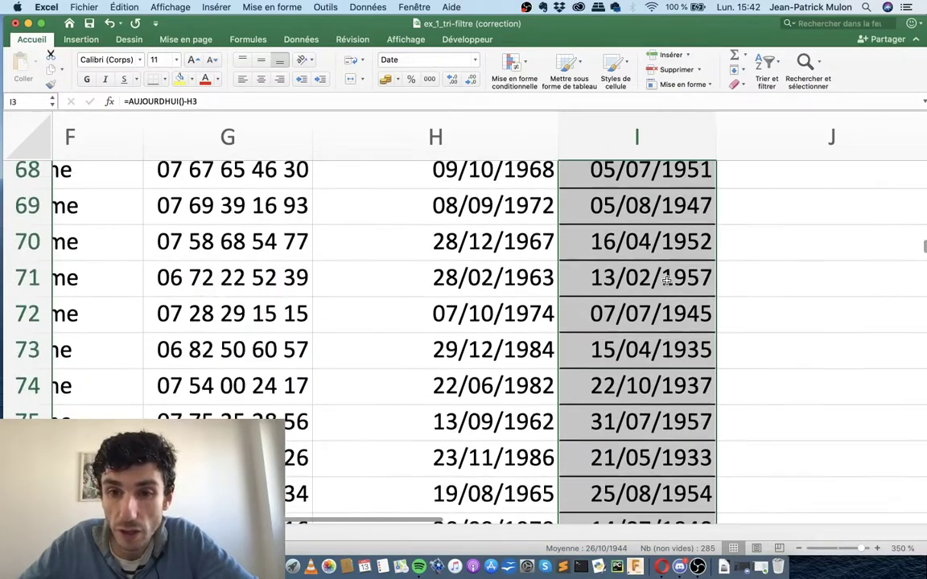
pyautogui.scroll(-4, 666, 275)
pyautogui.moveTo(924, 265)
pyautogui.mouseDown()
pyautogui.moveTo(924, 547)
pyautogui.moveTo(925, 126)
pyautogui.mouseUp()
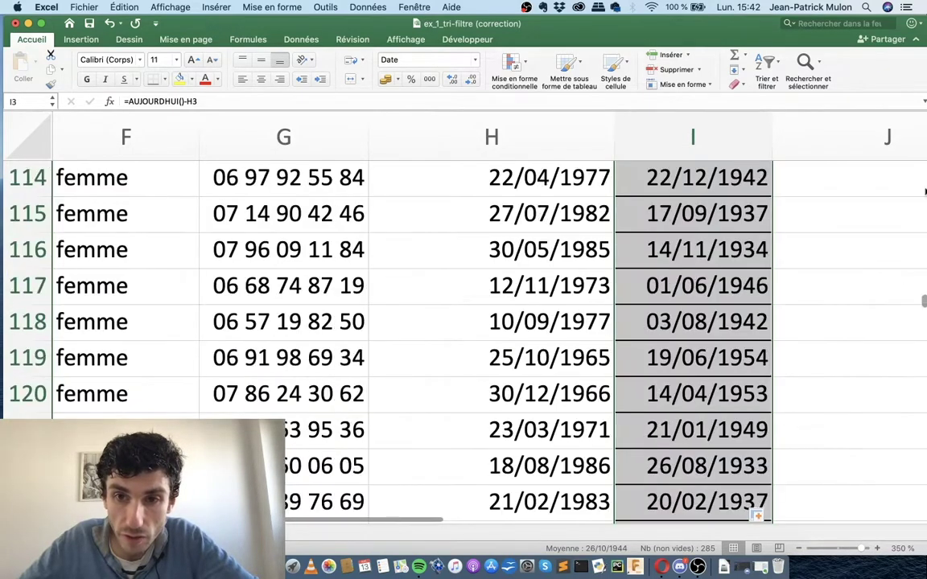
# Give the filled Age cells the custom 'aa' number format so they show years
pyautogui.rightClick(715, 278)
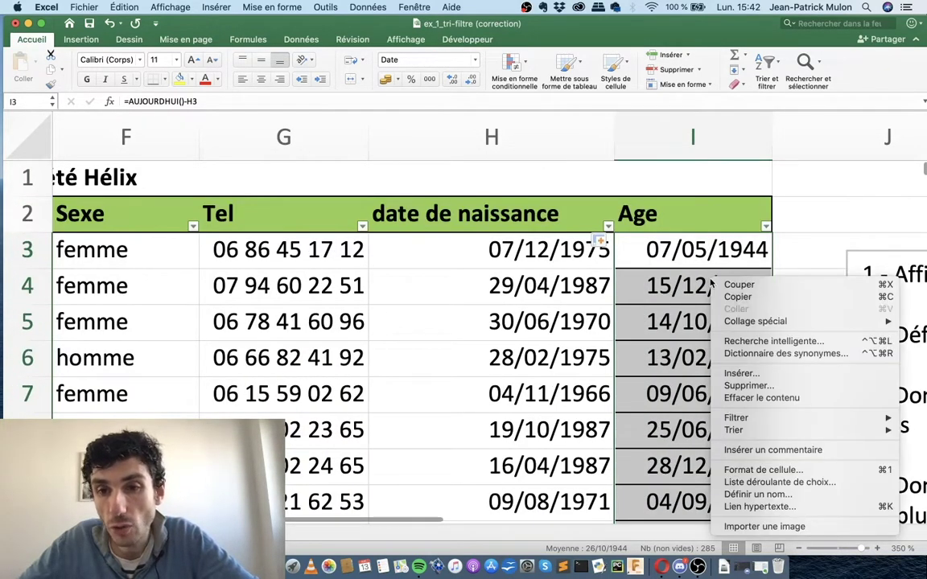
pyautogui.click(757, 470)
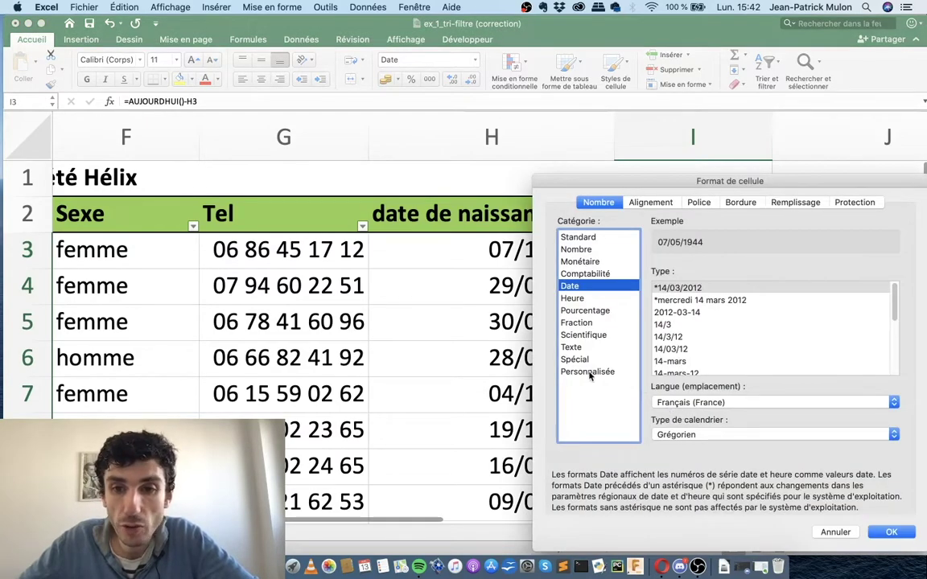
pyautogui.click(589, 373)
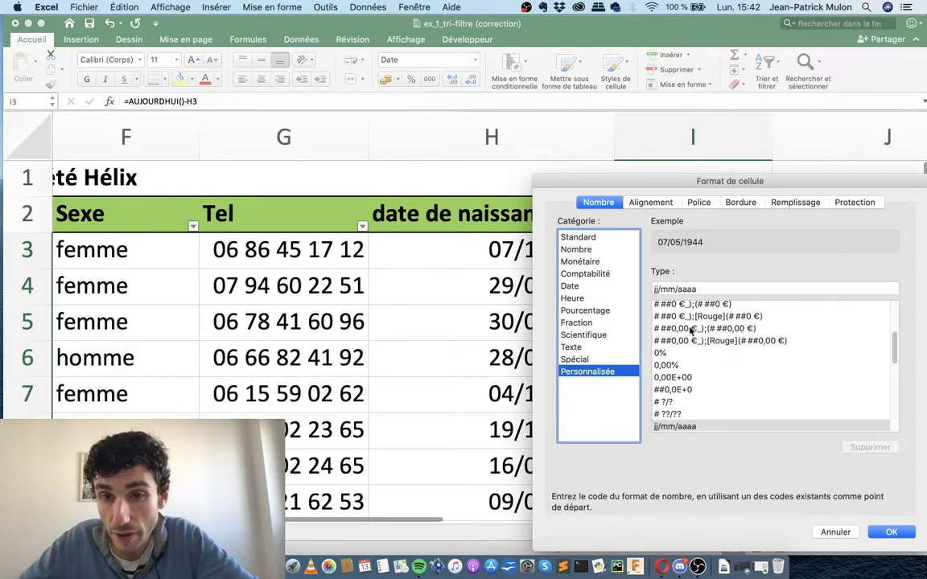
pyautogui.scroll(-10, 659, 412)
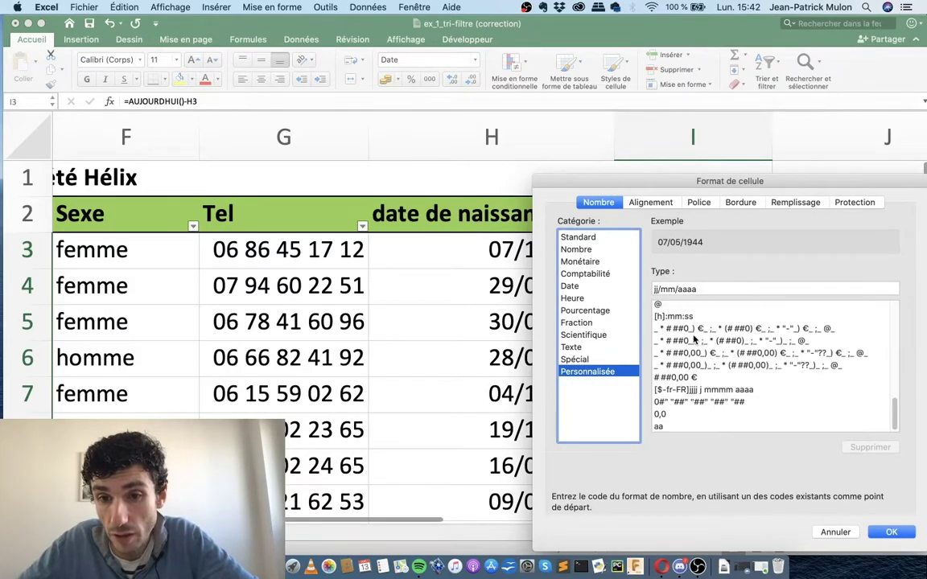
pyautogui.scroll(8, 659, 411)
pyautogui.scroll(-10, 659, 411)
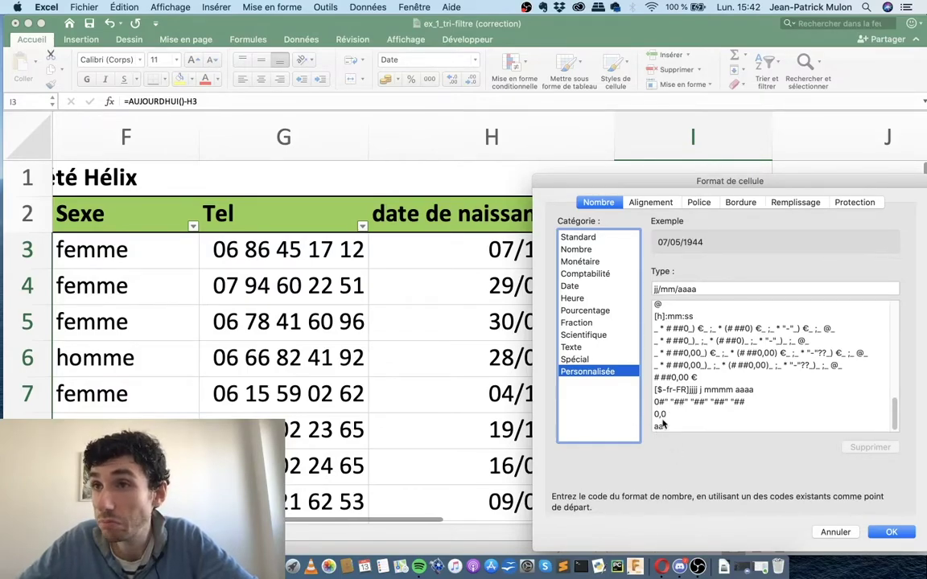
pyautogui.scroll(3, 679, 368)
pyautogui.scroll(-3, 662, 429)
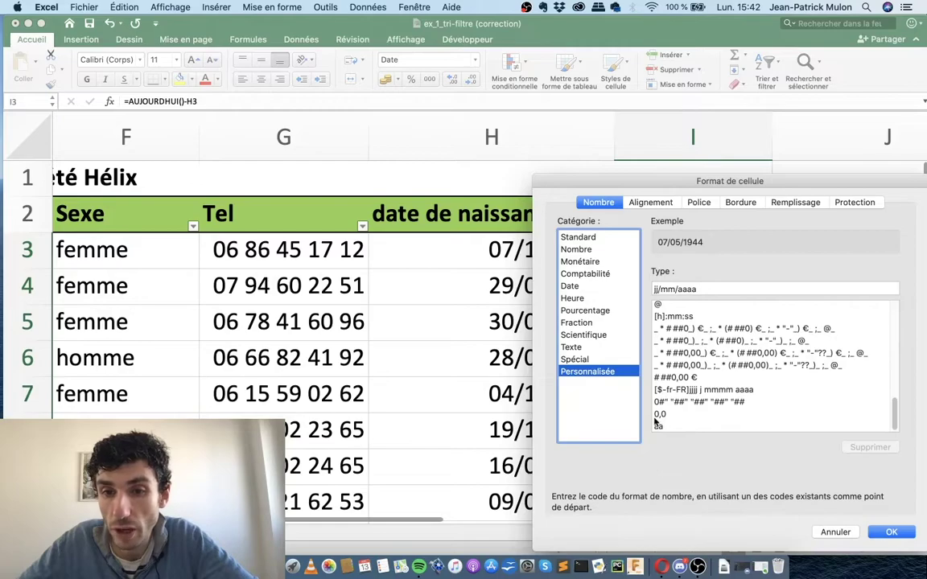
pyautogui.click(659, 426)
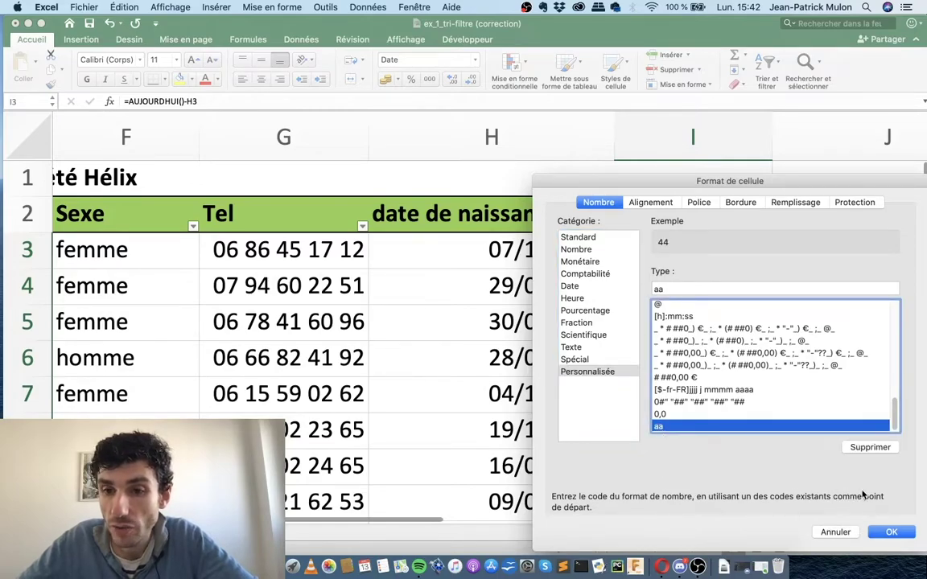
pyautogui.click(886, 532)
pyautogui.scroll(-2, 713, 340)
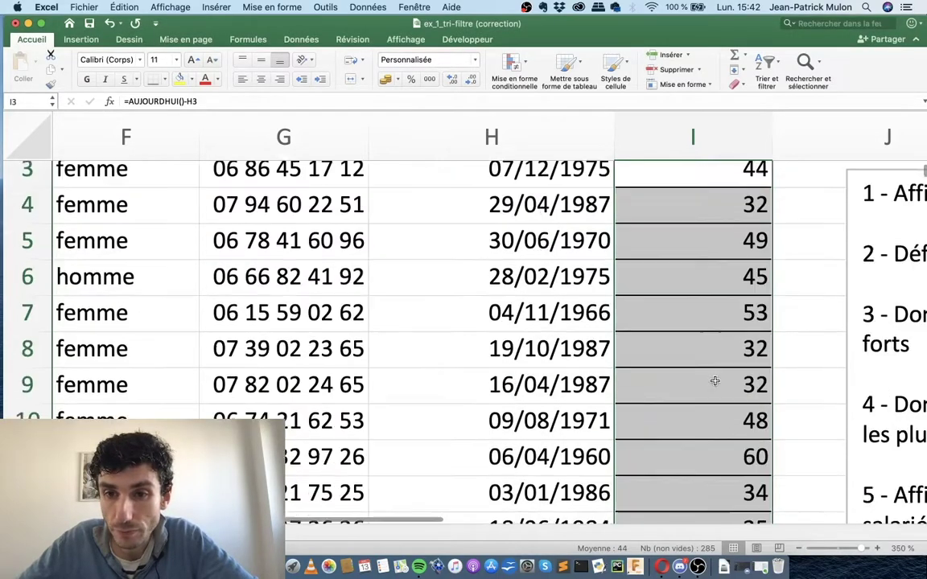
pyautogui.scroll(-2, 713, 341)
pyautogui.scroll(-3, 713, 340)
pyautogui.scroll(-3, 713, 341)
pyautogui.scroll(-3, 713, 340)
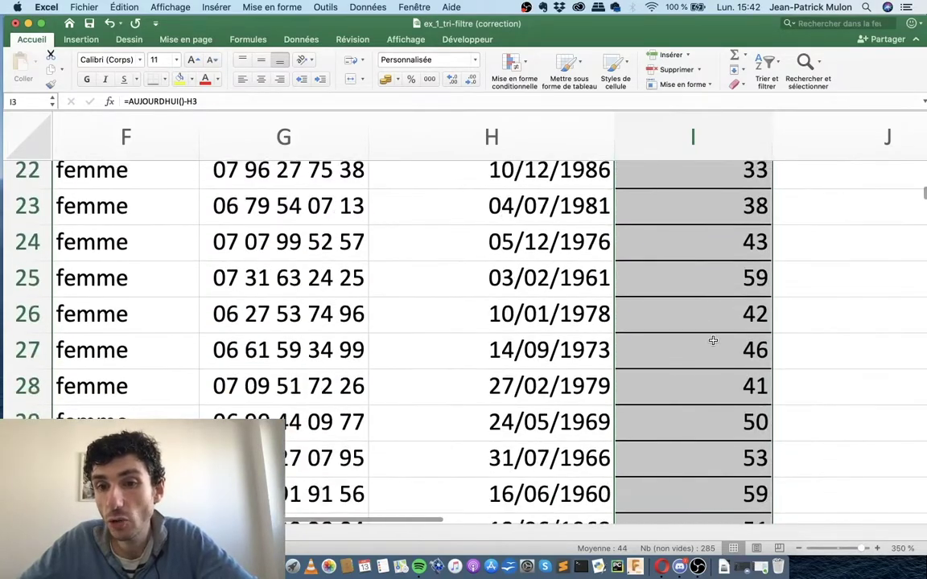
pyautogui.scroll(-4, 713, 342)
pyautogui.scroll(-3, 713, 343)
pyautogui.scroll(-4, 713, 344)
pyautogui.scroll(-4, 713, 346)
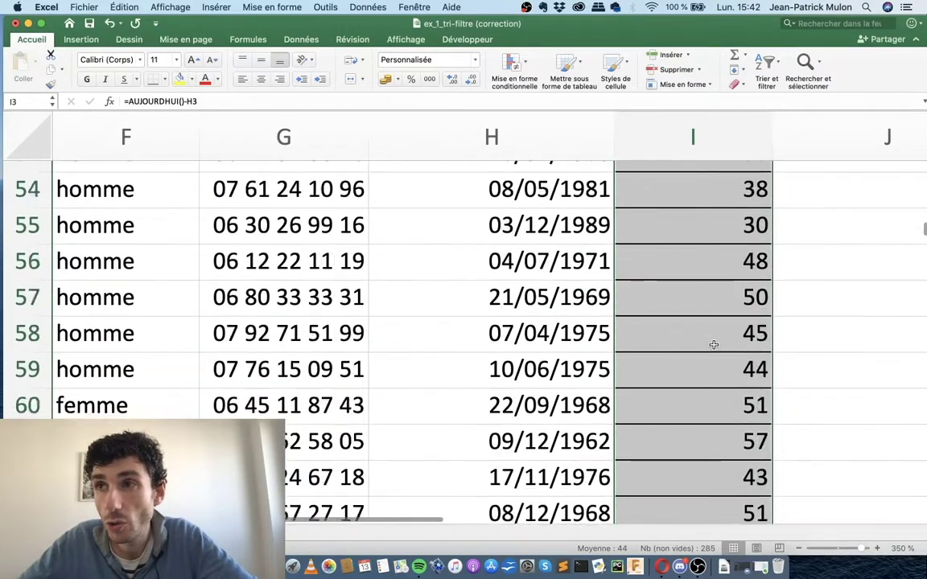
pyautogui.scroll(-4, 715, 351)
pyautogui.scroll(-2, 716, 356)
pyautogui.scroll(-4, 725, 364)
pyautogui.scroll(-5, 728, 370)
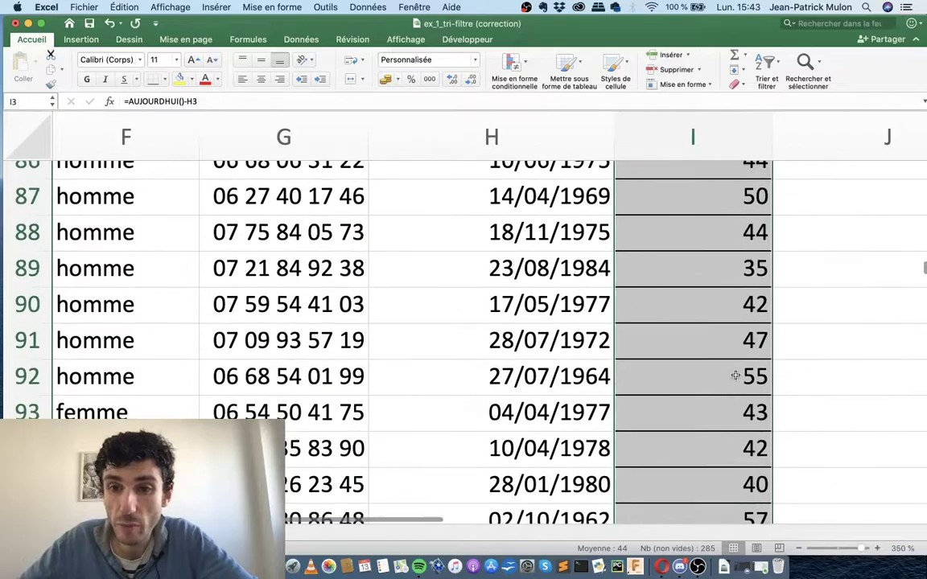
pyautogui.scroll(-3, 735, 376)
pyautogui.scroll(-3, 735, 376)
pyautogui.scroll(-2, 736, 376)
pyautogui.scroll(-2, 736, 376)
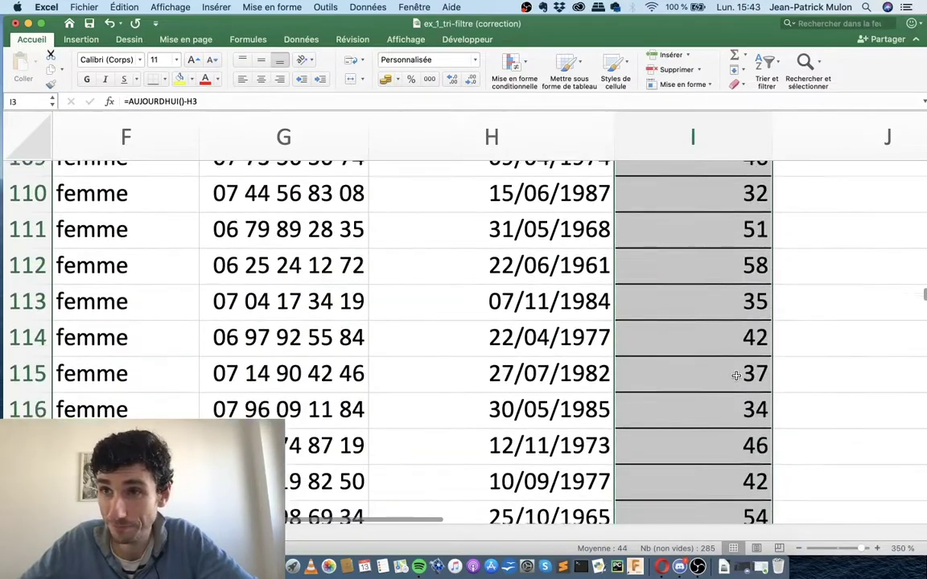
pyautogui.scroll(-2, 736, 376)
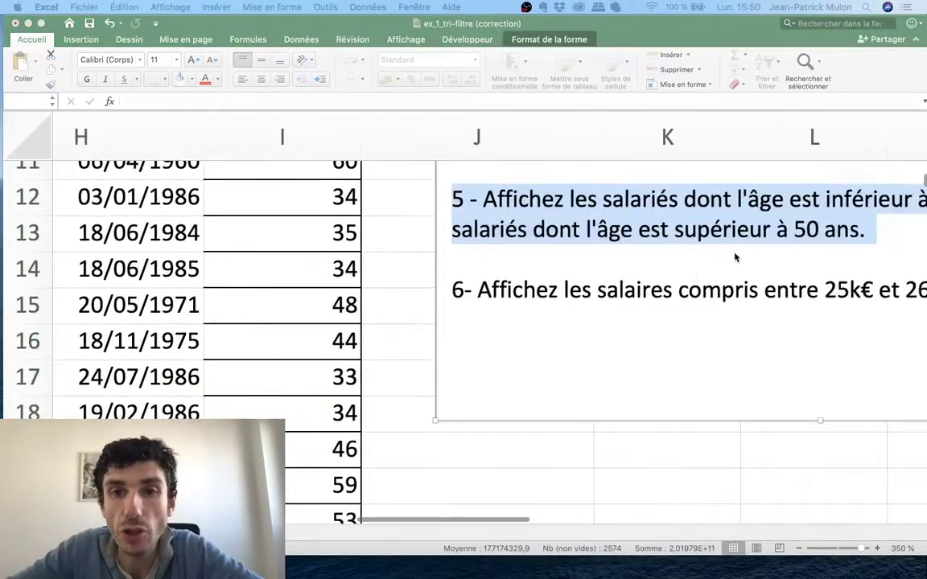
pyautogui.scroll(2, 734, 259)
pyautogui.scroll(1, 735, 258)
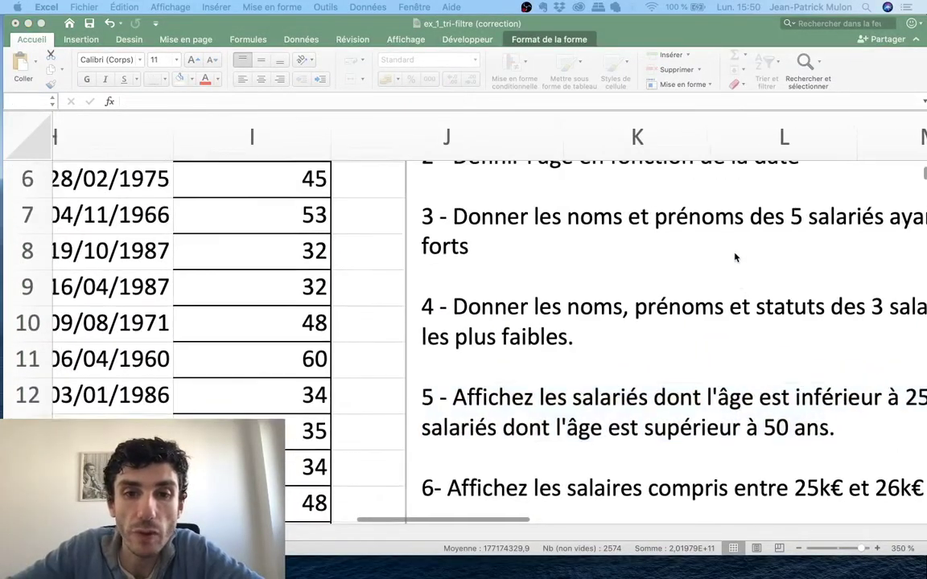
pyautogui.scroll(2, 735, 258)
pyautogui.scroll(1, 735, 258)
pyautogui.hscroll(-3, 612, 260)
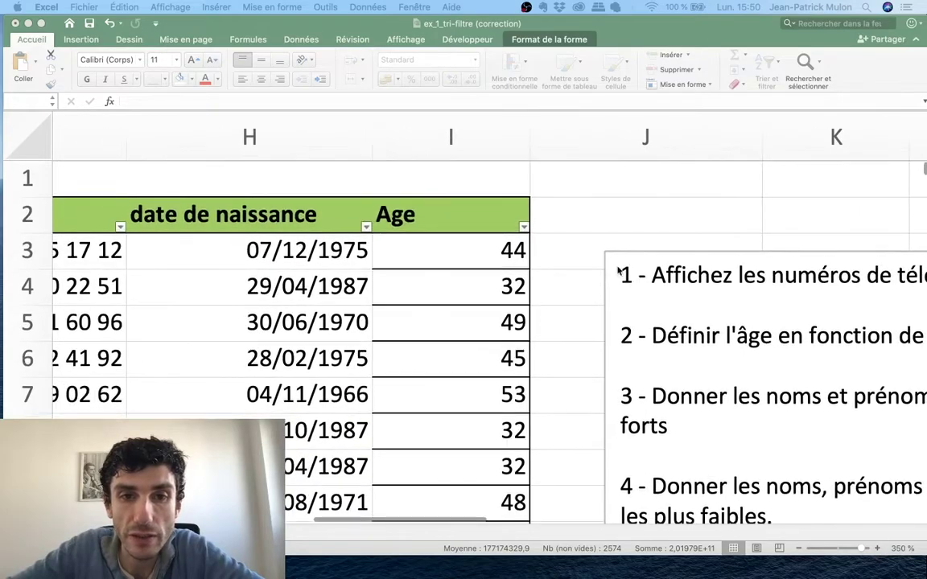
pyautogui.click(499, 250)
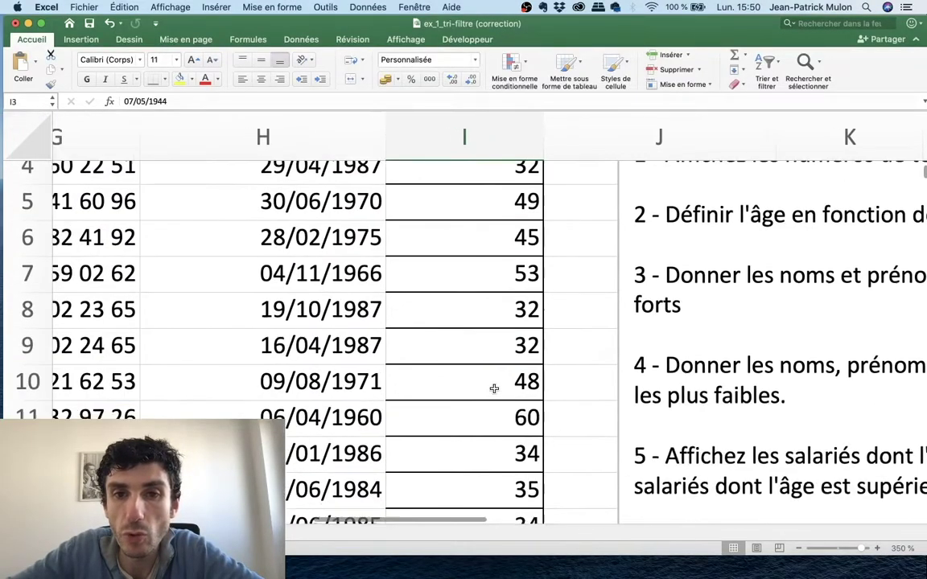
pyautogui.scroll(-1, 499, 435)
pyautogui.scroll(-2, 475, 447)
pyautogui.scroll(3, 528, 449)
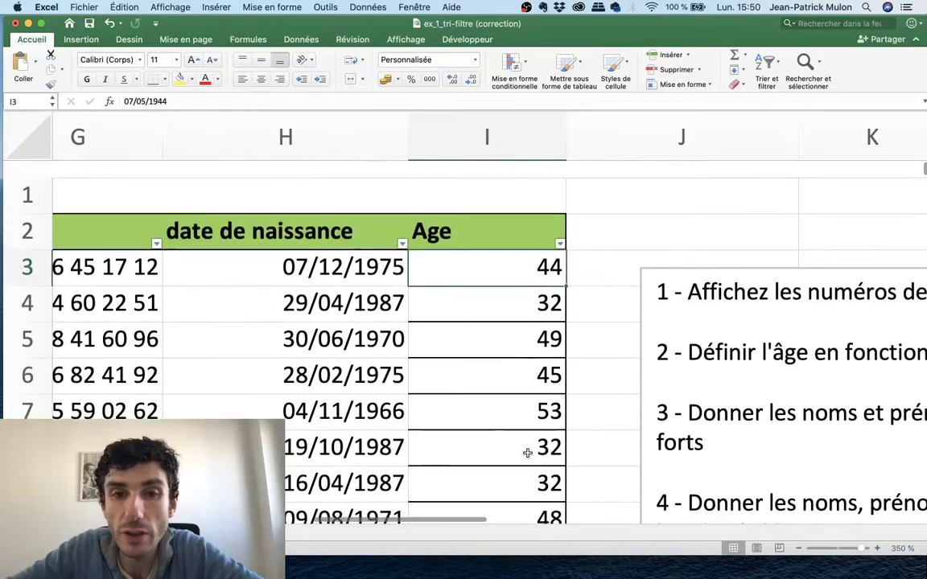
pyautogui.scroll(1, 483, 354)
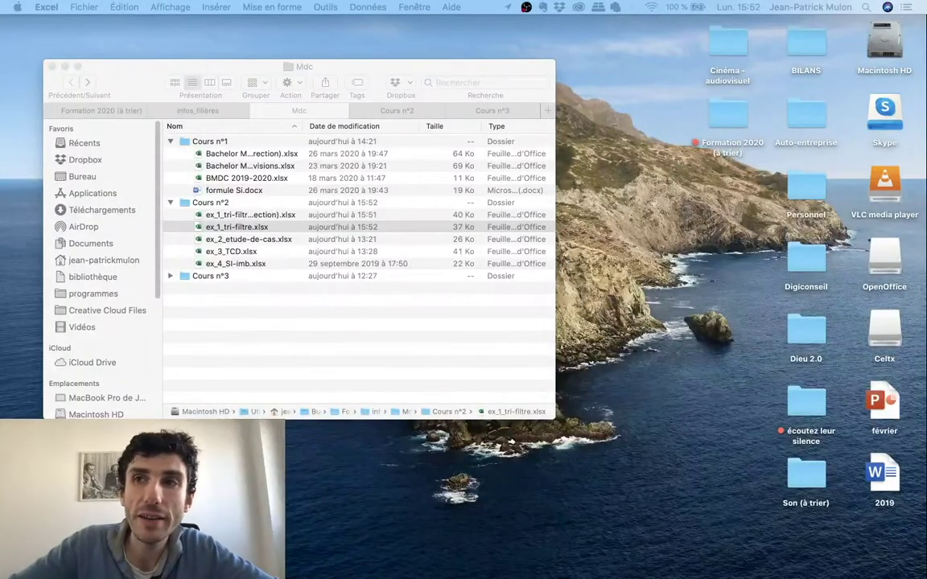
# Open ex_2_etude-de-cas.xlsx from the Cours n°2 folder in Excel
pyautogui.click(233, 243)
pyautogui.doubleClick(233, 242)
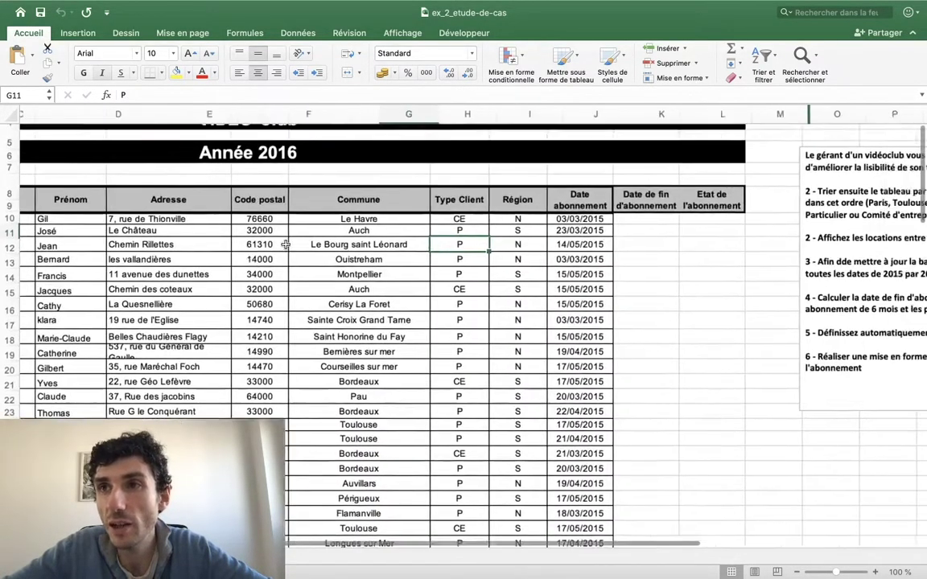
pyautogui.scroll(4, 285, 243)
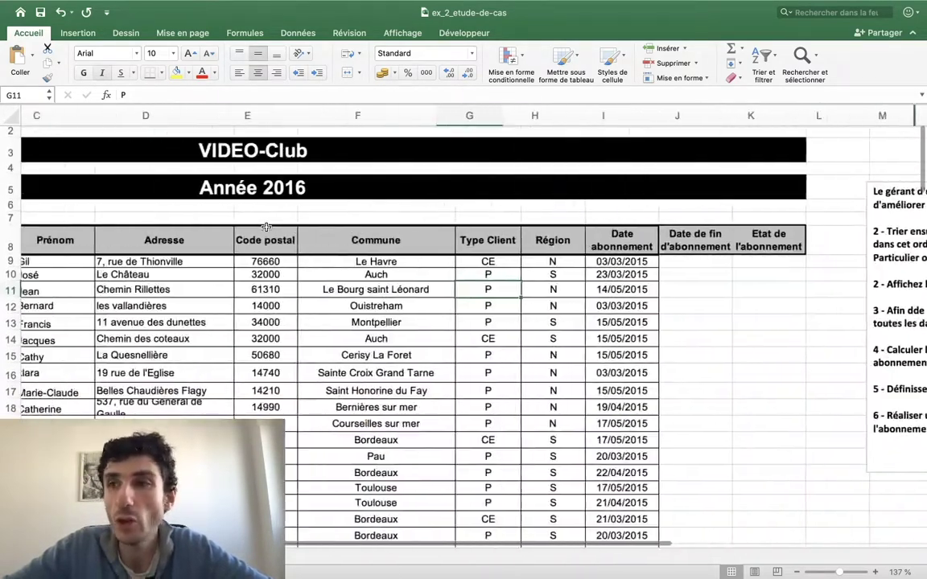
pyautogui.scroll(2, 268, 232)
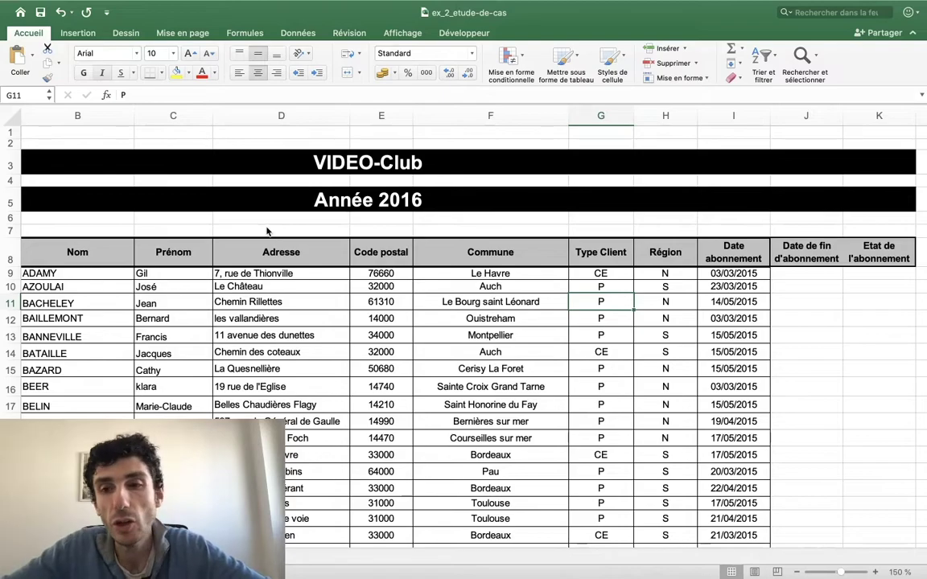
pyautogui.hscroll(5, 267, 231)
pyautogui.hscroll(4, 268, 231)
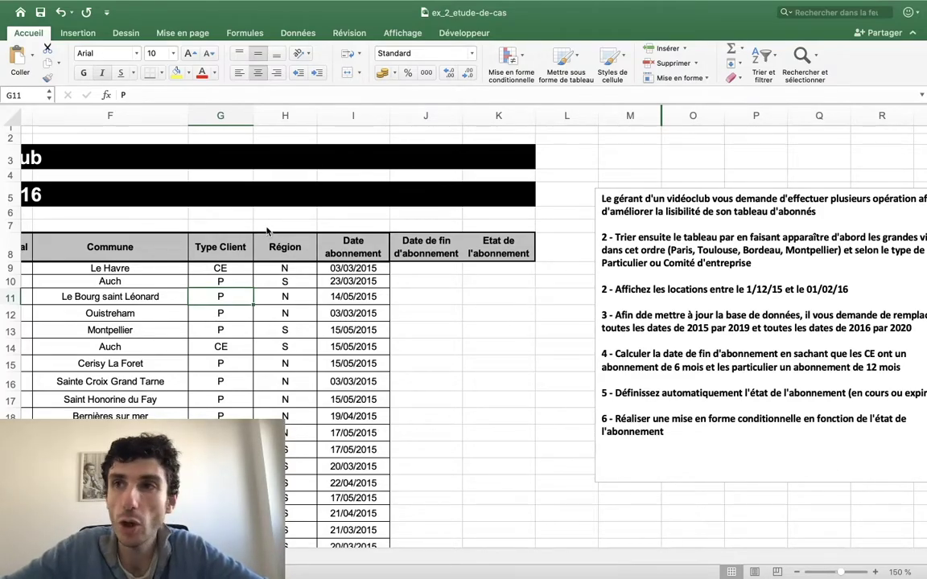
pyautogui.hscroll(3, 268, 231)
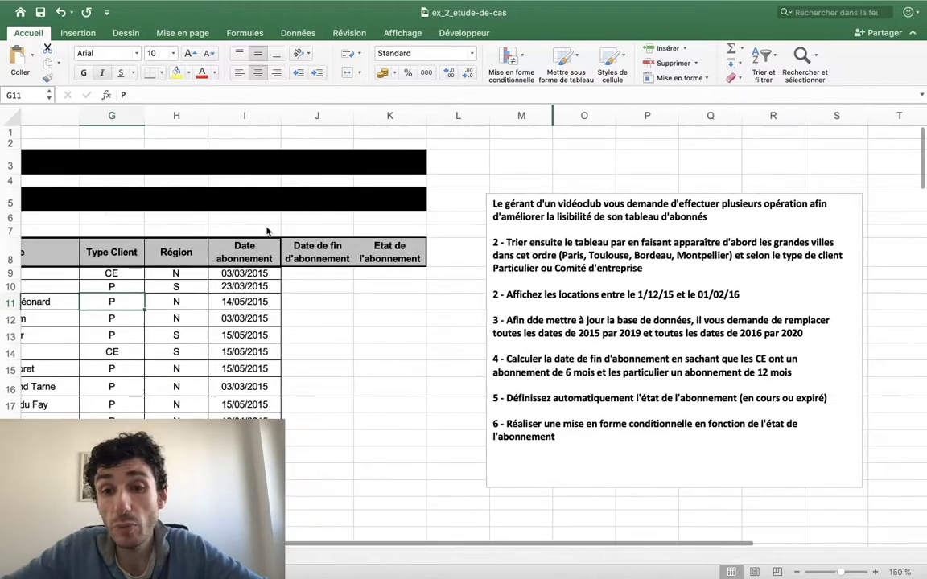